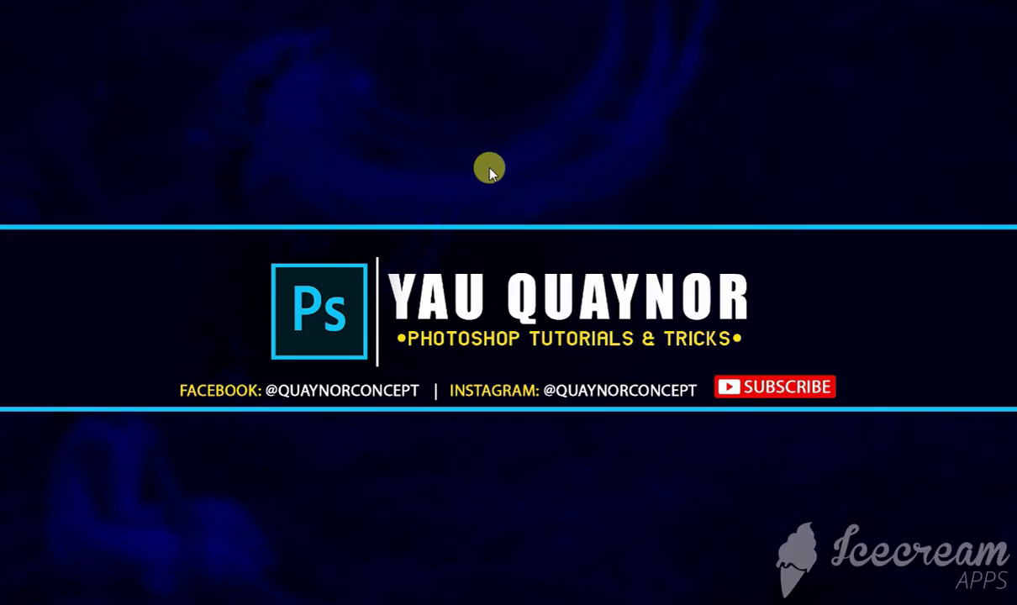
- Drag boxing-stance-portrait-1484x991.jpg from the Desktop folder into Photoshop
right_click(448, 115)
click(500, 160)
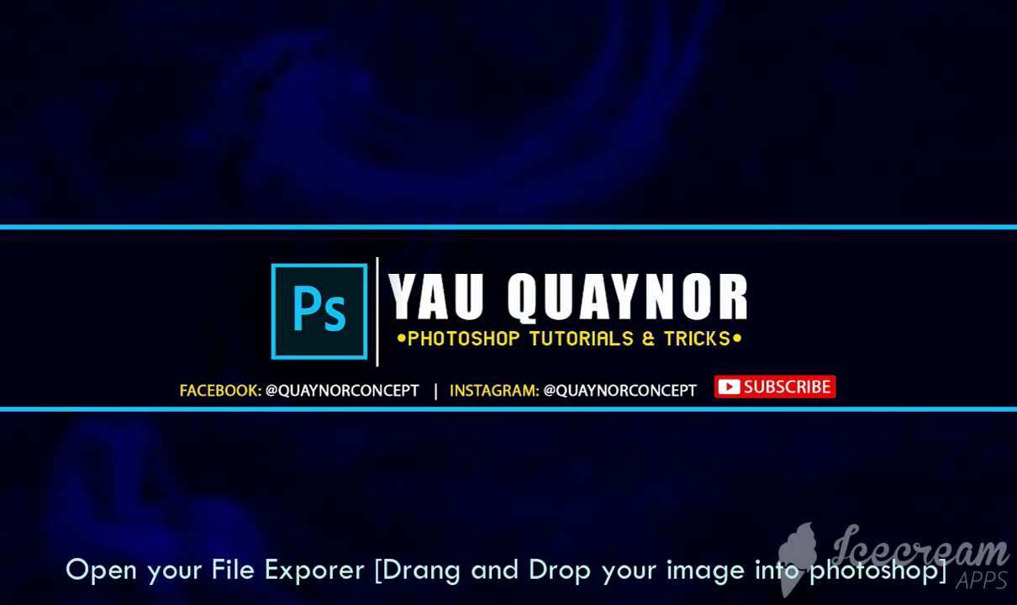
key(super+e)
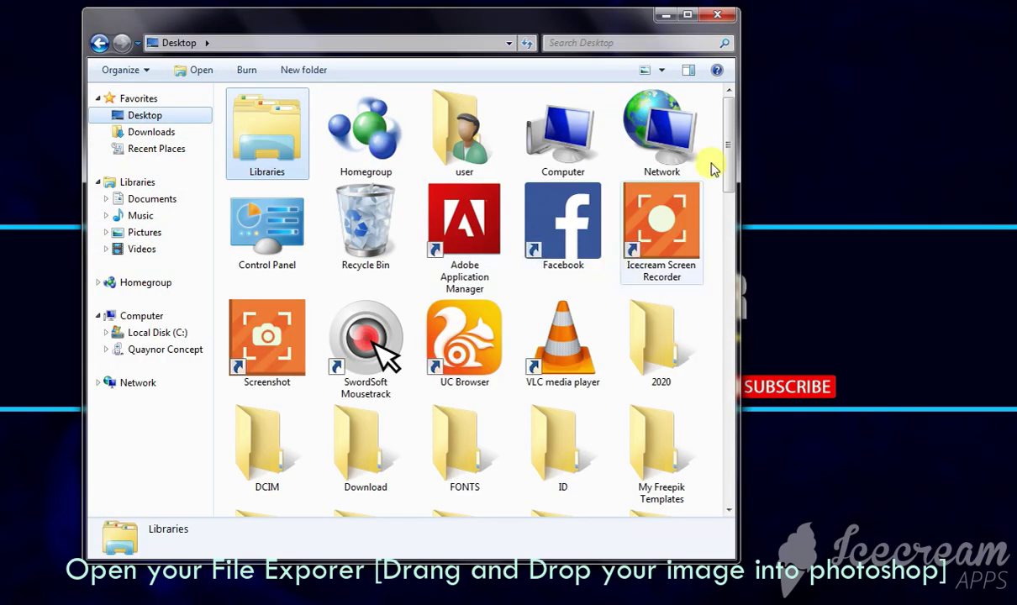
mouse_move(725, 126)
mouse_down()
mouse_move(750, 487)
mouse_move(744, 324)
mouse_move(722, 289)
mouse_up()
click(585, 359)
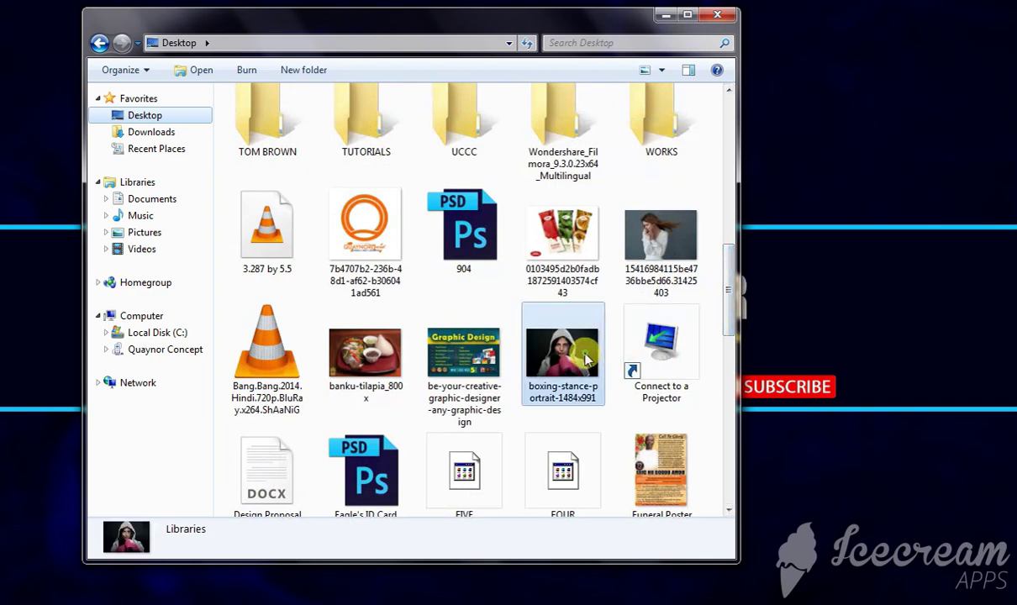
mouse_move(542, 385)
mouse_down()
mouse_move(334, 390)
mouse_move(340, 288)
mouse_up()
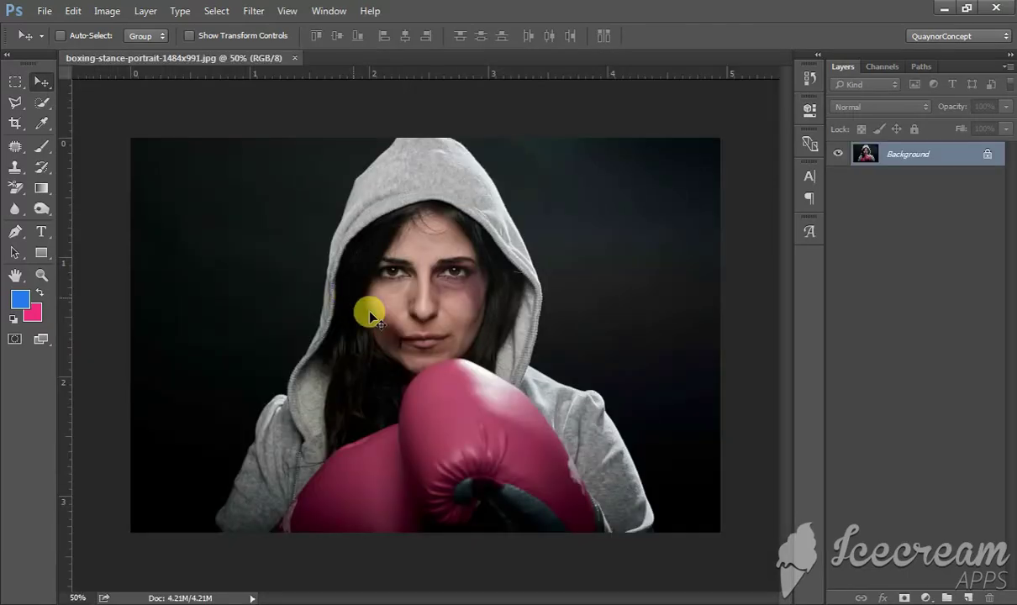
- Zoom to 200% and inspect the face, hood, shoulder and zipper up close
key(ctrl+plus)
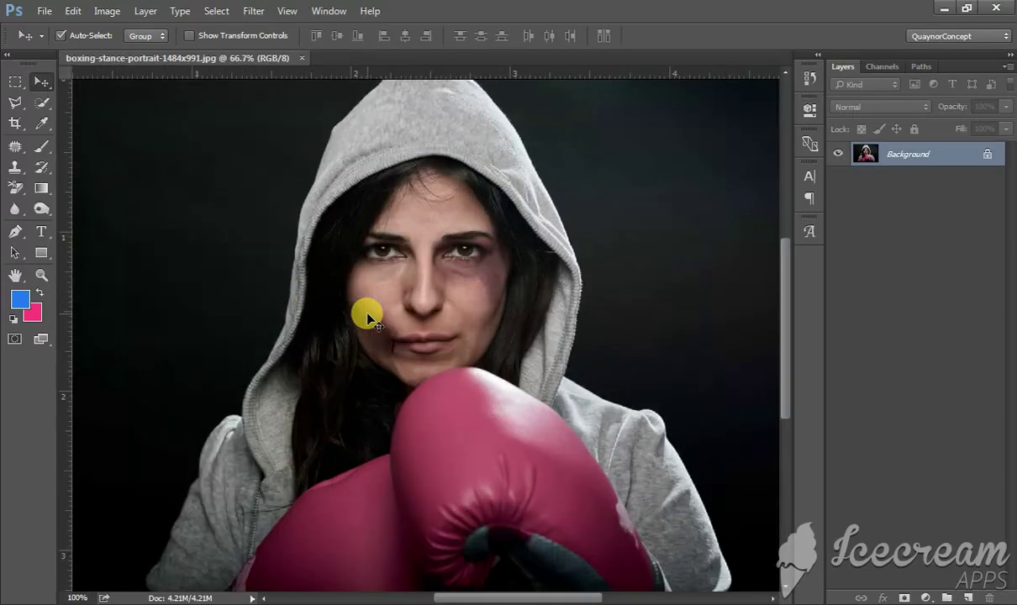
key(ctrl+plus)
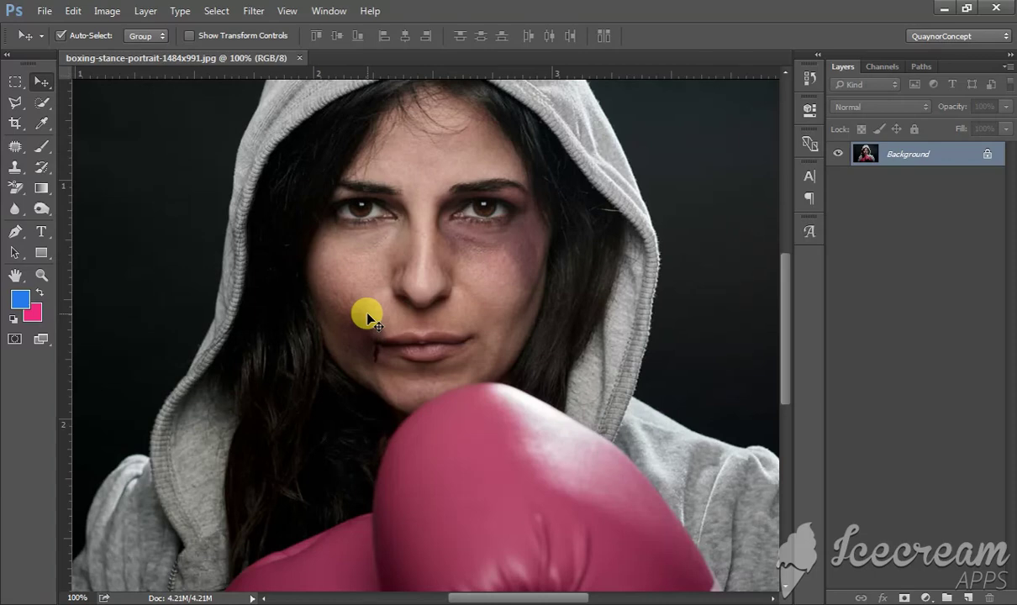
key(ctrl+plus)
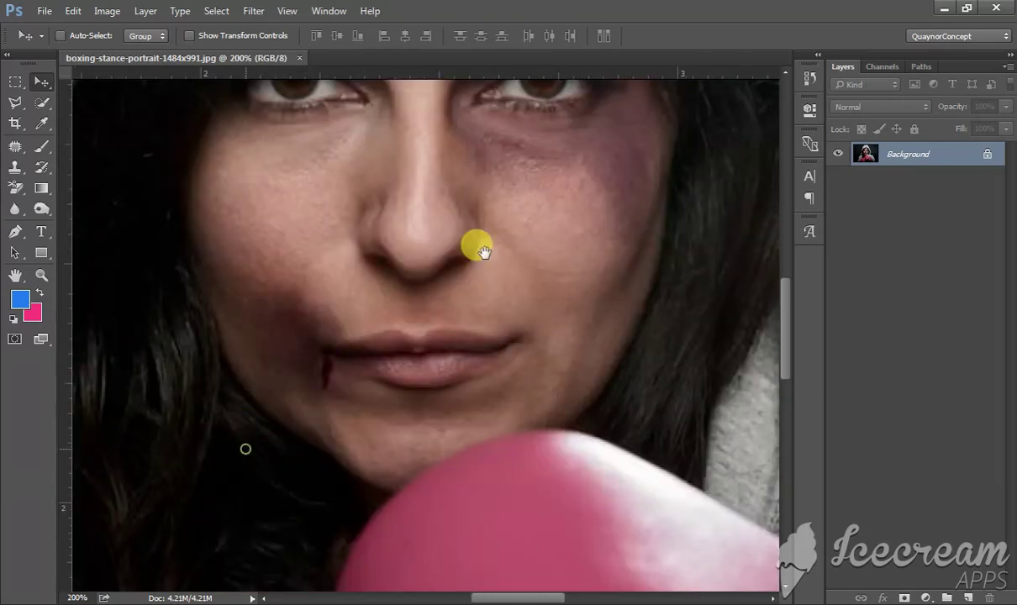
drag(477, 242, 495, 159)
mouse_move(259, 390)
mouse_down()
mouse_move(372, 393)
mouse_move(313, 447)
mouse_move(403, 63)
mouse_move(275, 567)
mouse_up()
drag(294, 275, 330, 301)
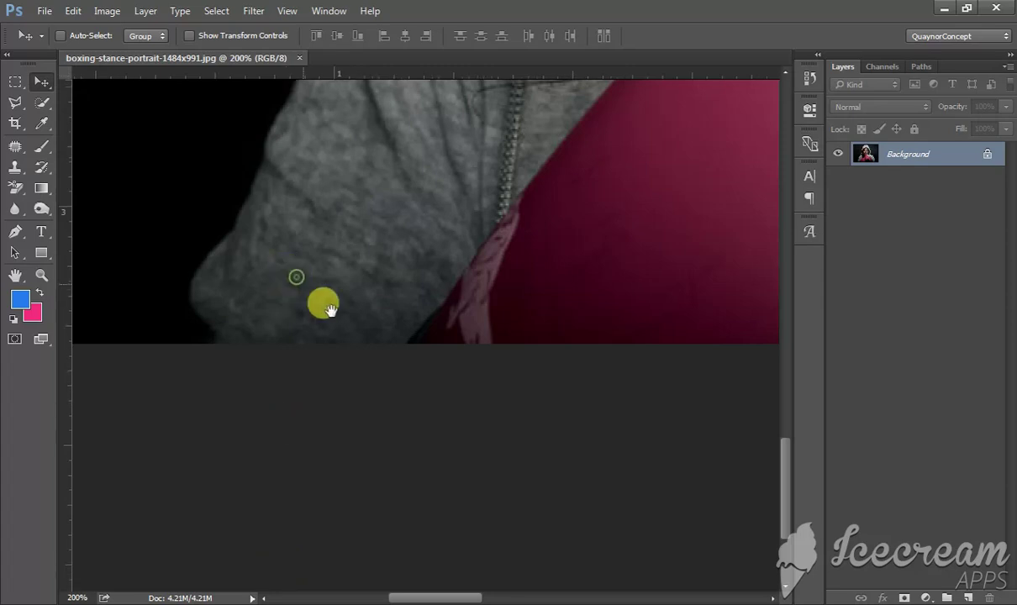
- Quick-select the hood, face, chin, shoulders and gloves at fit-to-screen view
click(40, 103)
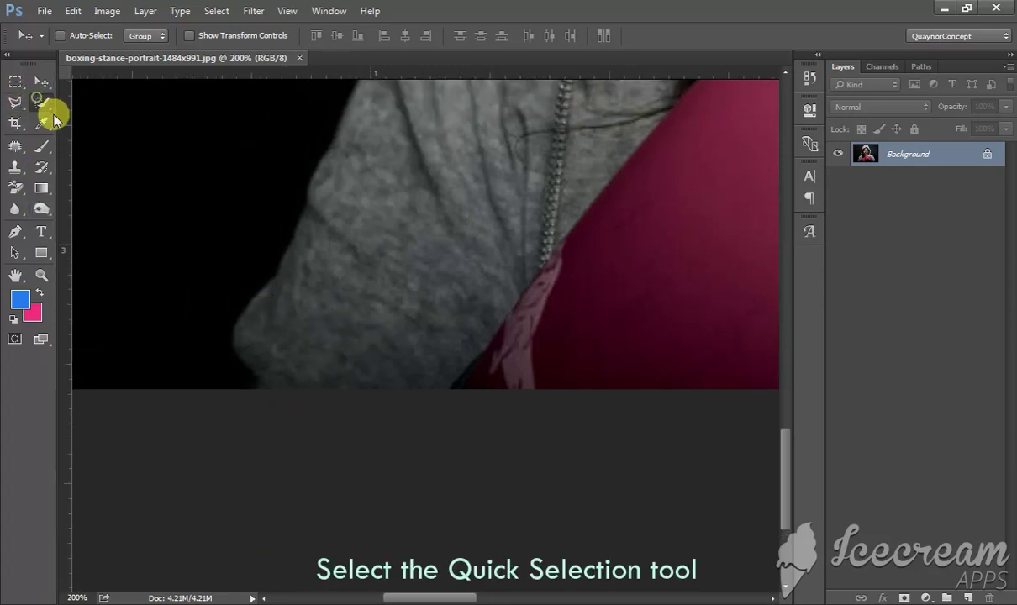
key(ctrl+0)
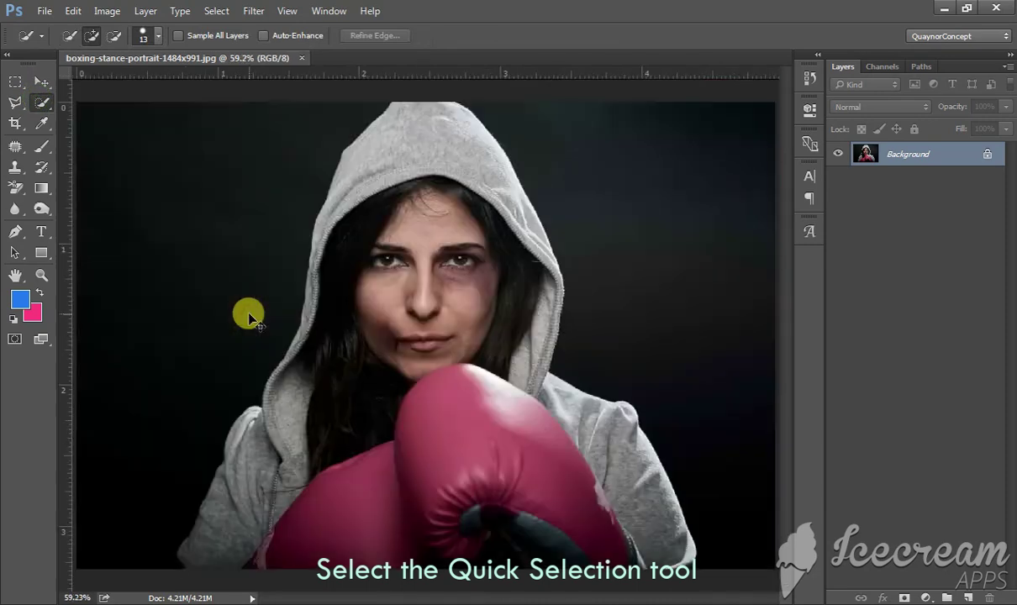
mouse_move(421, 122)
mouse_down()
mouse_move(408, 245)
mouse_move(455, 180)
mouse_up()
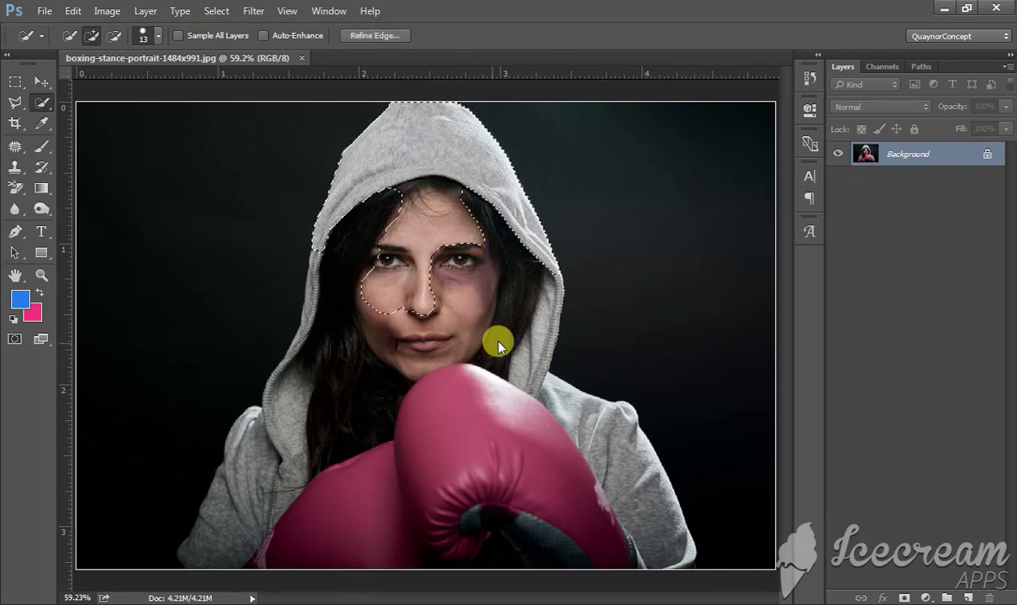
mouse_move(499, 347)
mouse_down()
mouse_move(399, 194)
mouse_move(326, 438)
mouse_move(311, 393)
mouse_move(257, 488)
mouse_up()
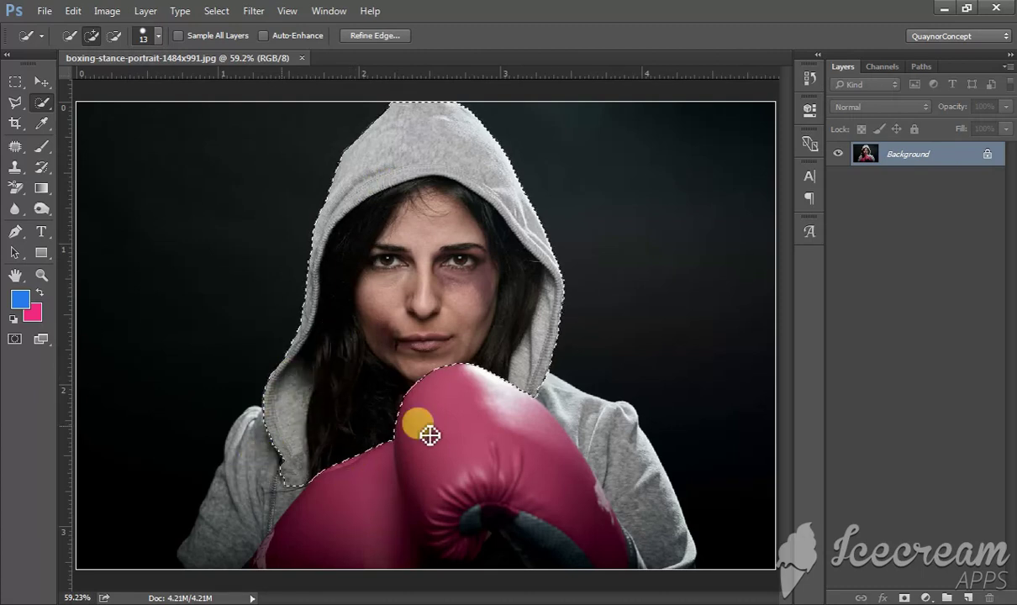
mouse_move(257, 489)
mouse_down()
mouse_move(580, 424)
mouse_move(611, 437)
mouse_move(595, 422)
mouse_move(631, 424)
mouse_move(647, 481)
mouse_move(696, 557)
mouse_move(628, 525)
mouse_move(613, 570)
mouse_move(499, 574)
mouse_move(234, 503)
mouse_move(204, 594)
mouse_move(211, 503)
mouse_up()
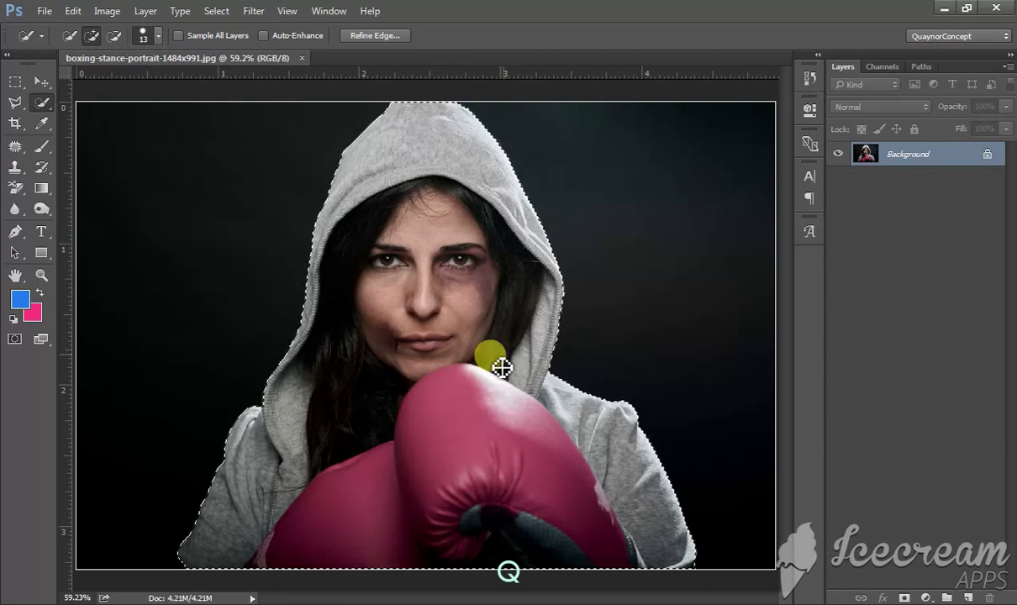
- Enter Quick Mask and check the hood, zipper and sleeve edges at 200%
key(q)
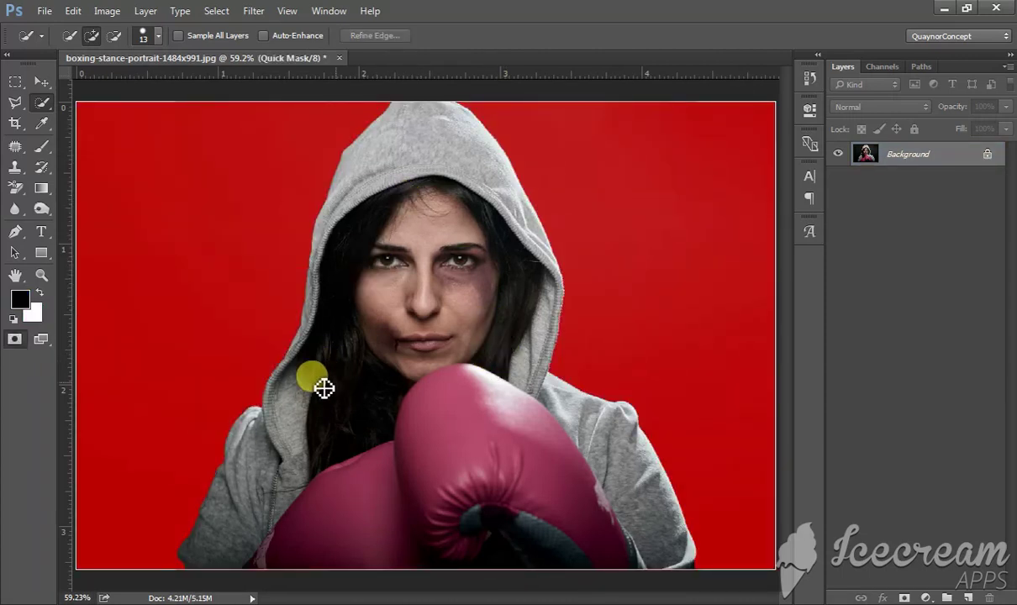
key(ctrl+plus)
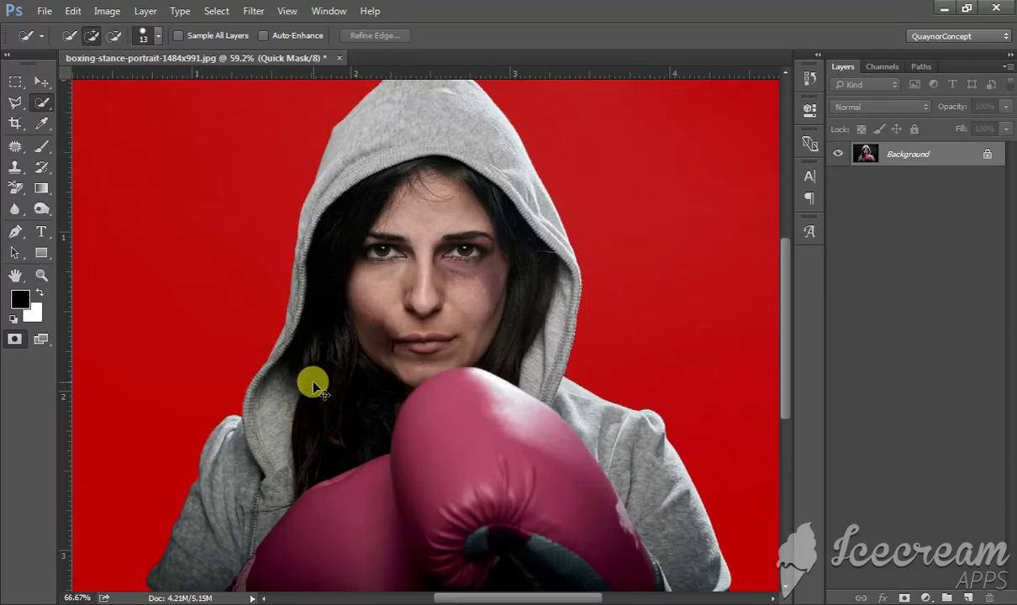
key(ctrl+plus)
key(ctrl+plus)
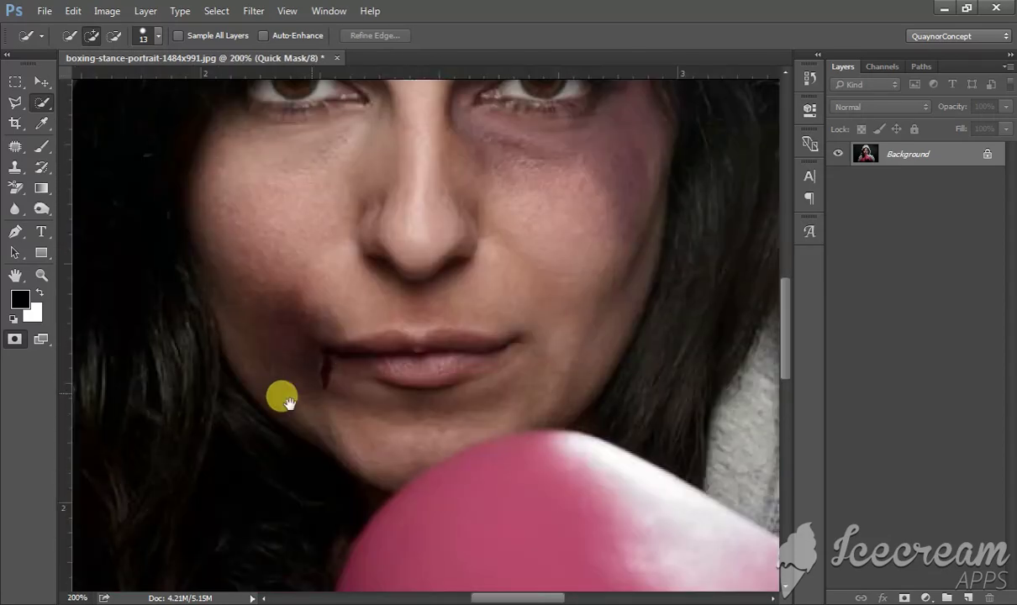
drag(243, 422, 438, 265)
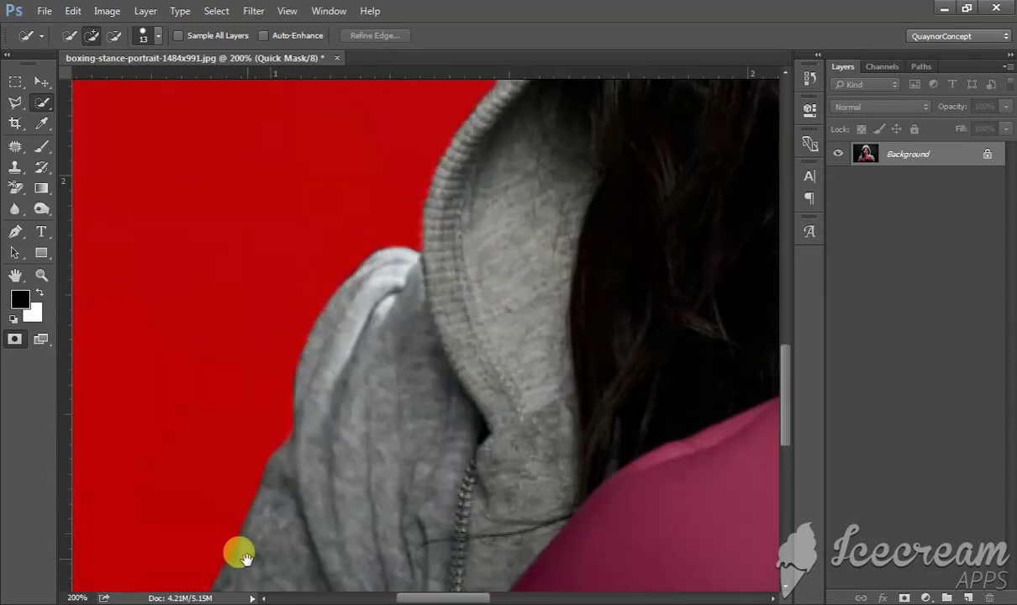
drag(238, 549, 345, 322)
drag(332, 428, 364, 291)
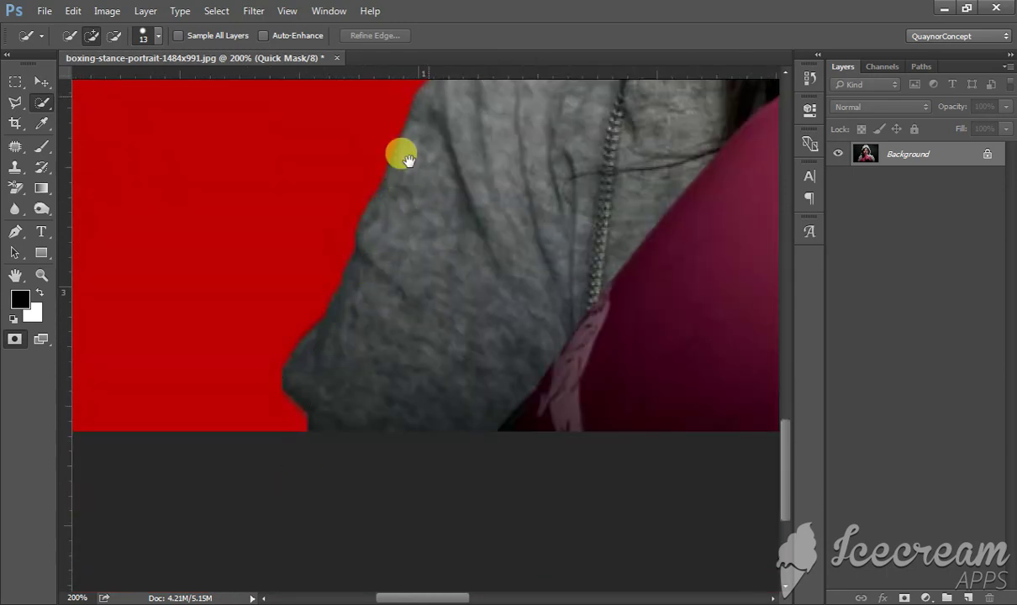
drag(291, 411, 259, 527)
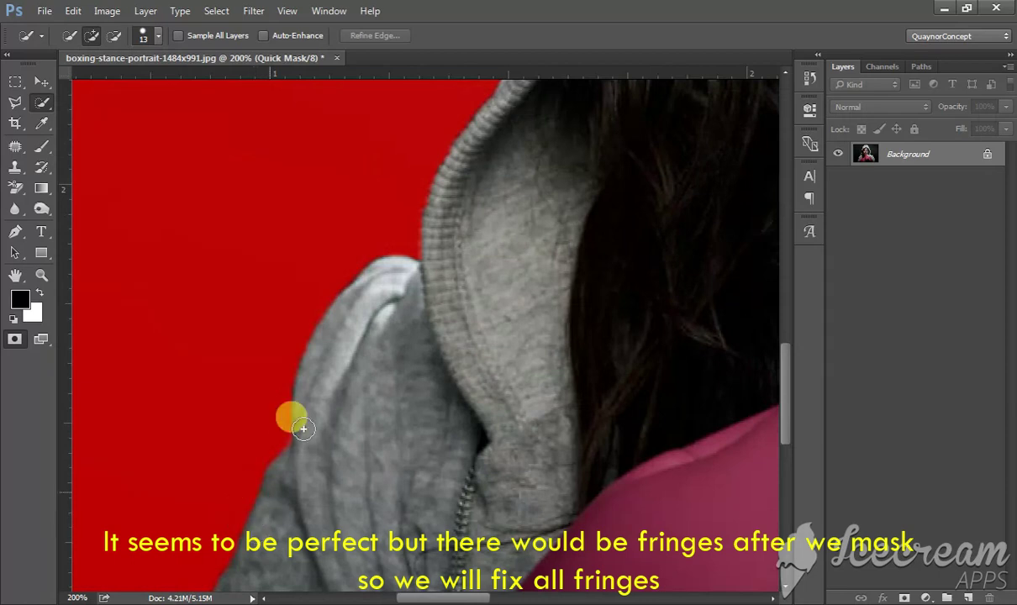
drag(424, 272, 200, 571)
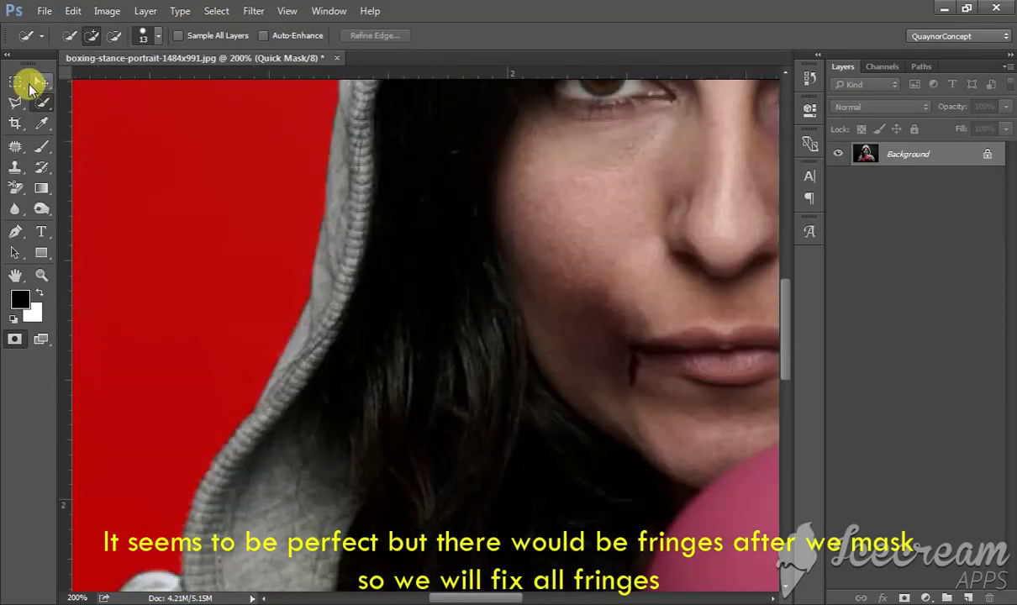
- Inspect the hood top and right shoulder edges, then zoom back out
click(39, 81)
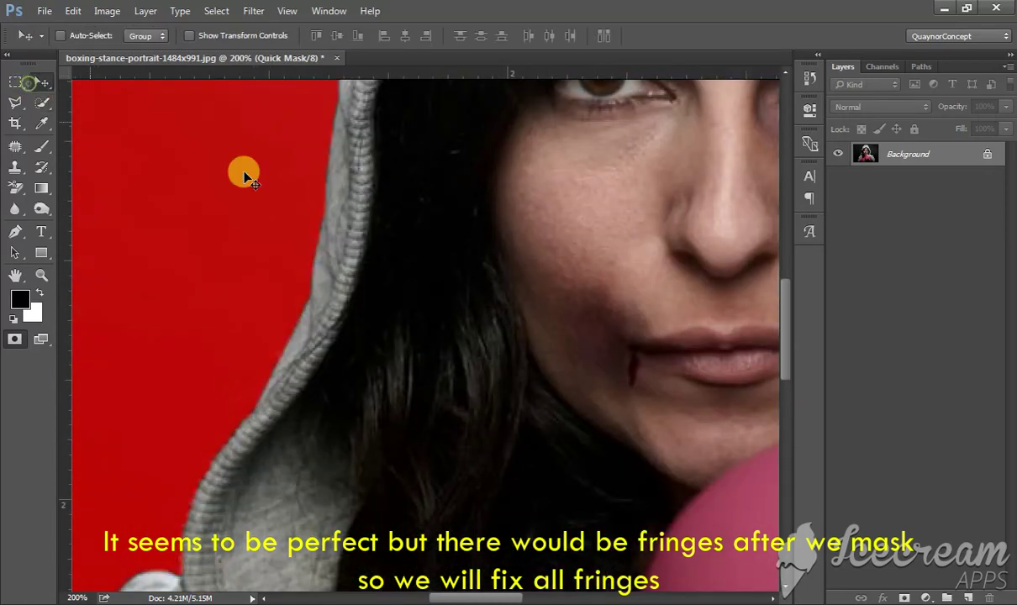
drag(351, 123, 307, 306)
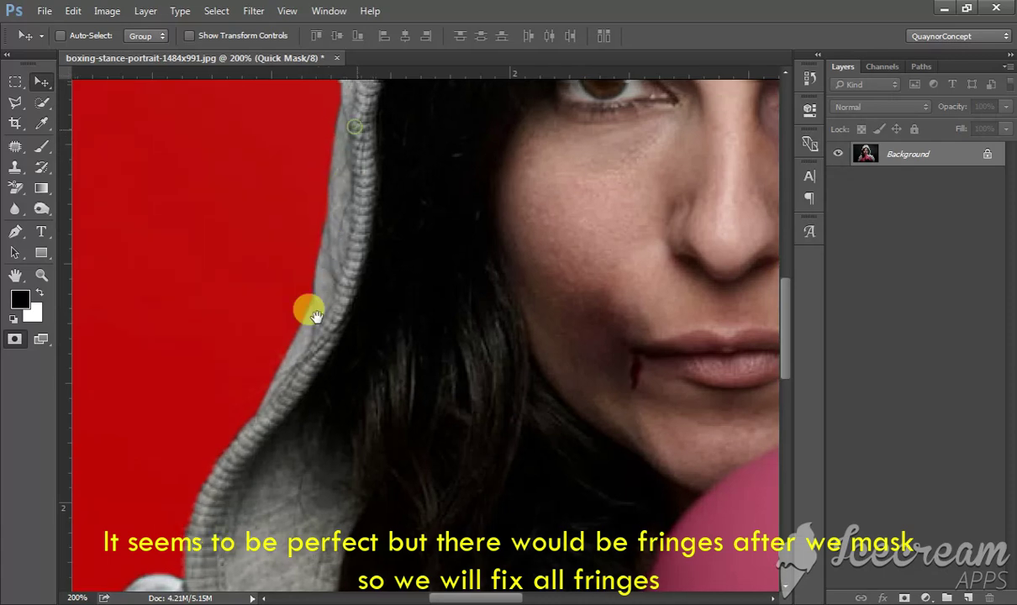
drag(369, 227, 307, 352)
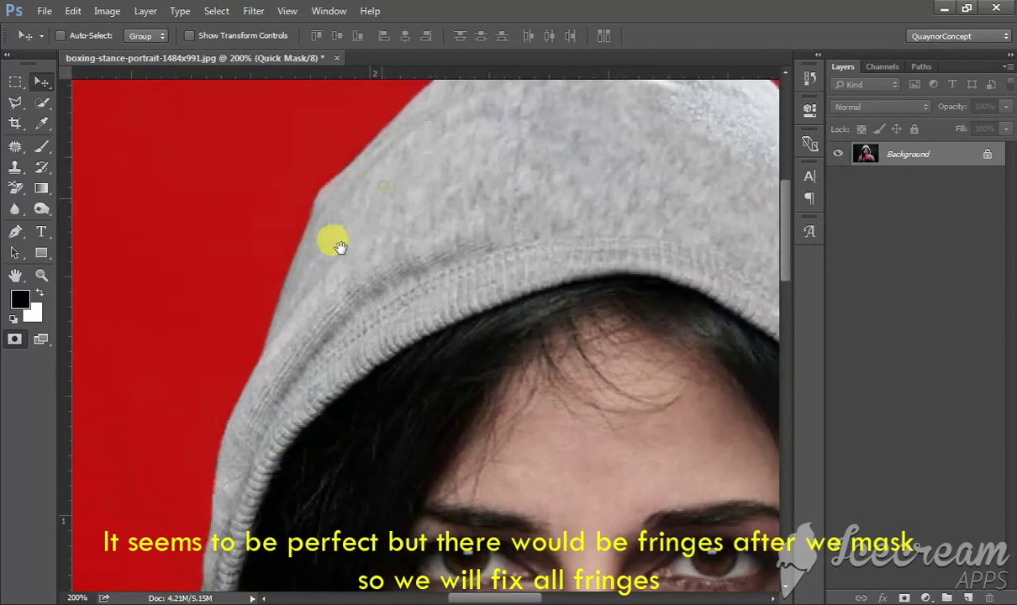
drag(337, 246, 390, 276)
drag(341, 236, 430, 181)
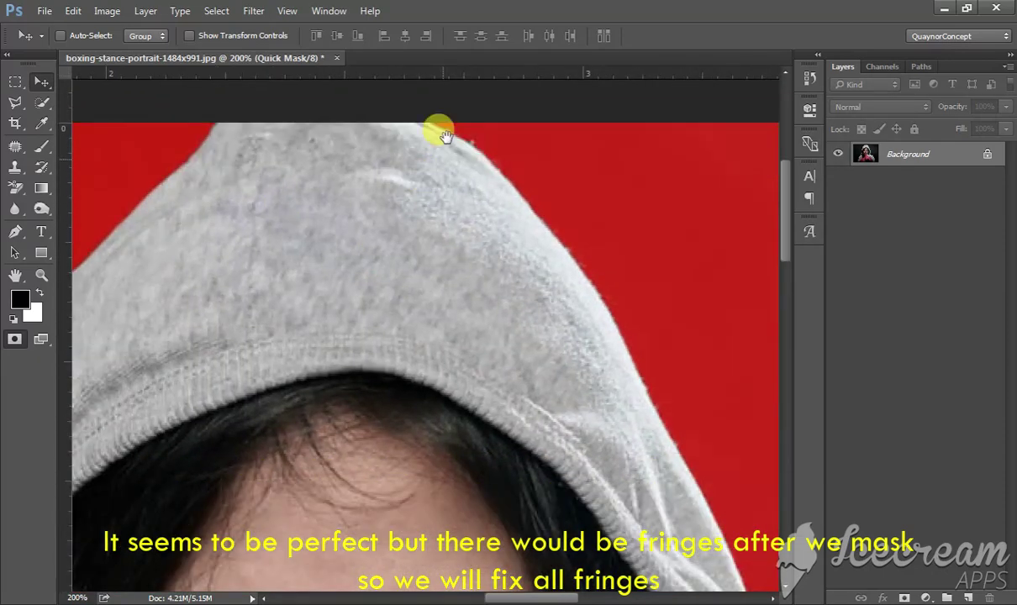
drag(611, 443, 574, 455)
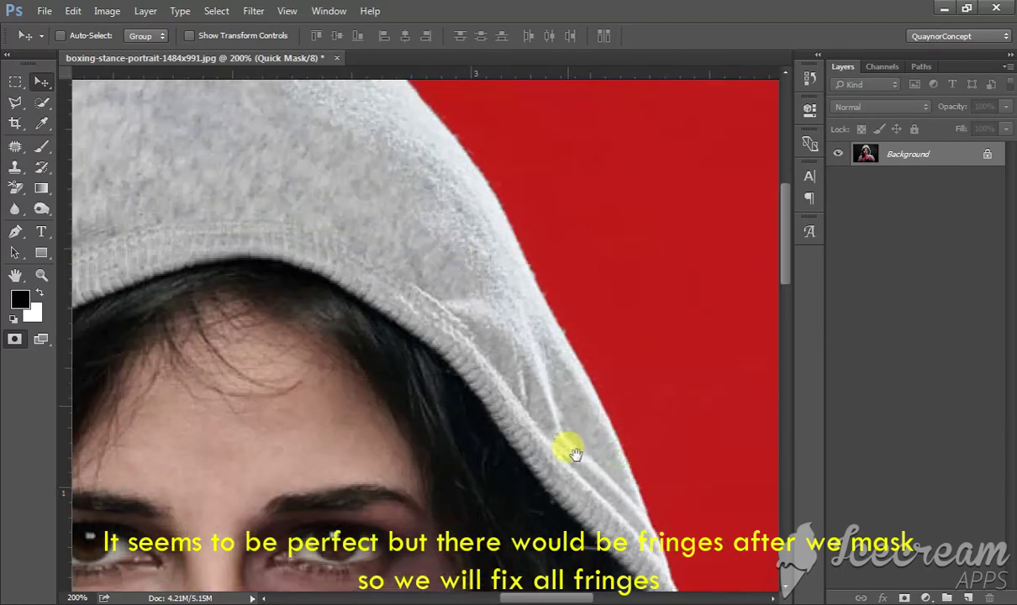
drag(494, 342, 568, 328)
mouse_move(544, 404)
mouse_down()
mouse_move(533, 447)
mouse_move(538, 342)
mouse_move(521, 237)
mouse_up()
drag(503, 359, 307, 257)
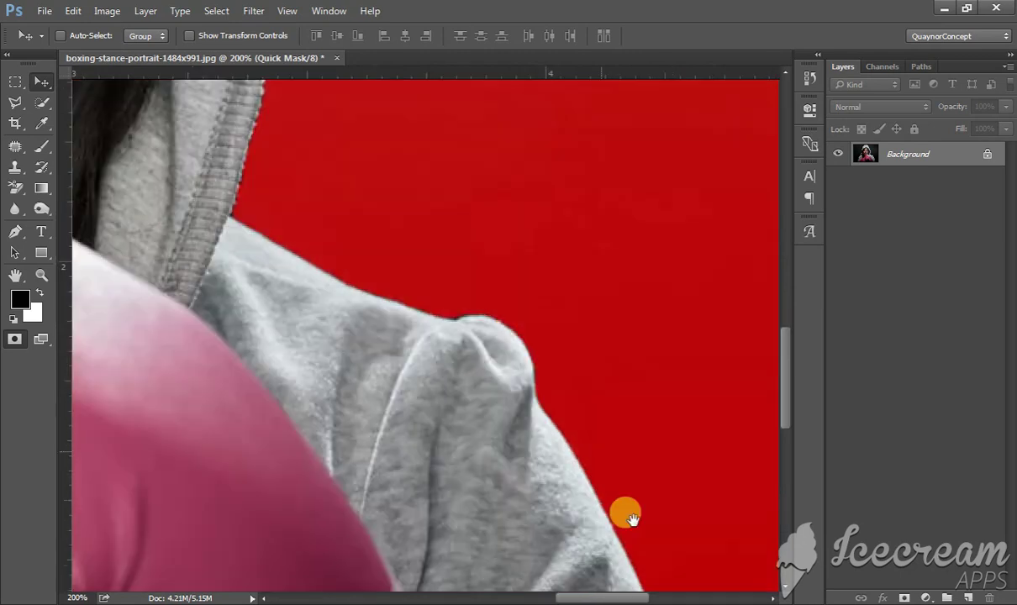
mouse_move(625, 515)
mouse_down()
mouse_move(538, 305)
mouse_move(450, 205)
mouse_up()
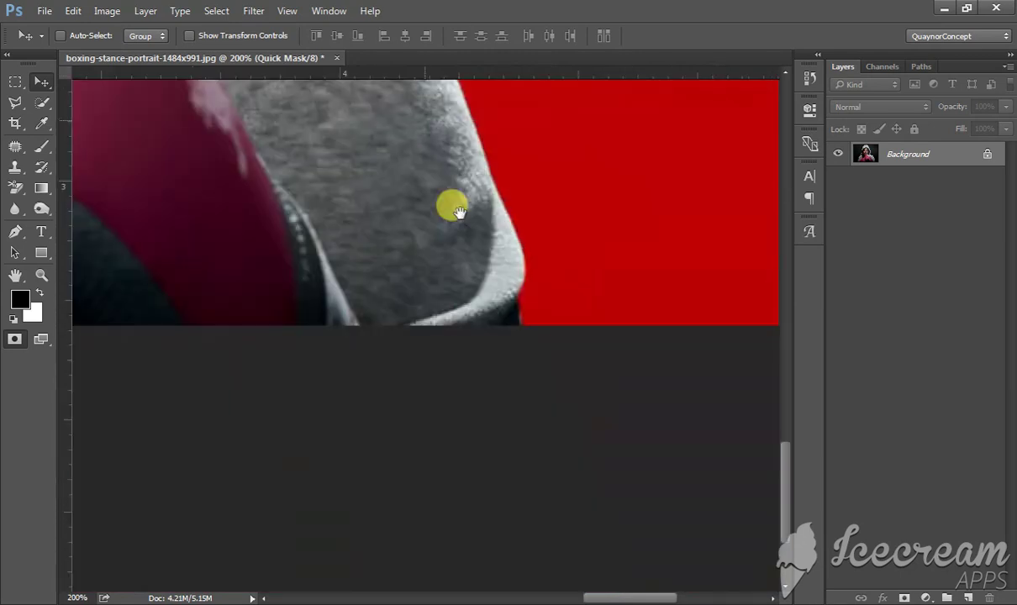
drag(377, 269, 555, 483)
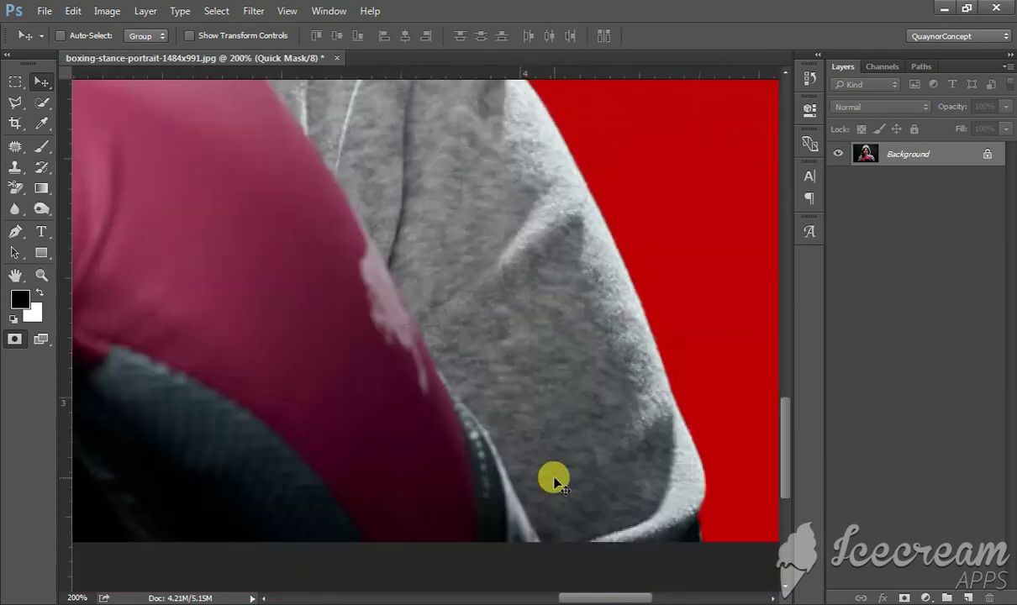
key(ctrl+minus)
key(ctrl+minus)
key(ctrl+minus)
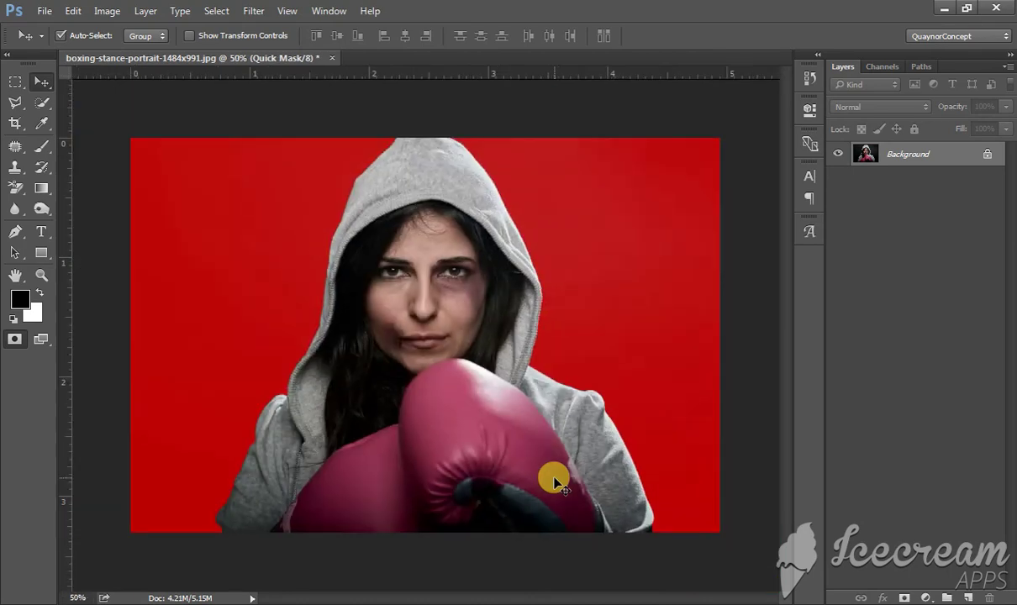
- Exit Quick Mask and turn the boxer selection into a layer mask on Layer 0
click(41, 102)
key(q)
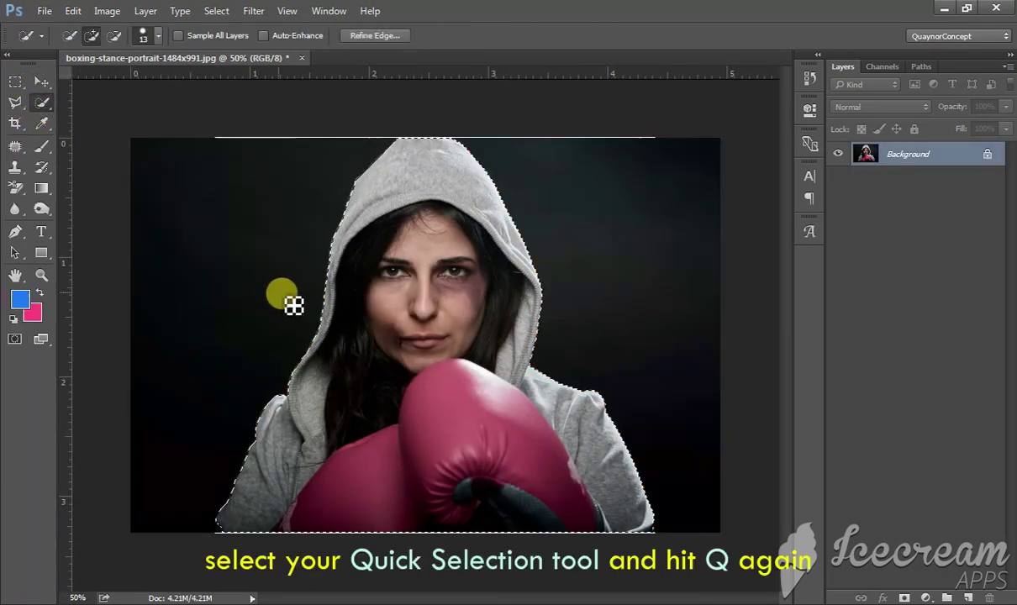
click(905, 596)
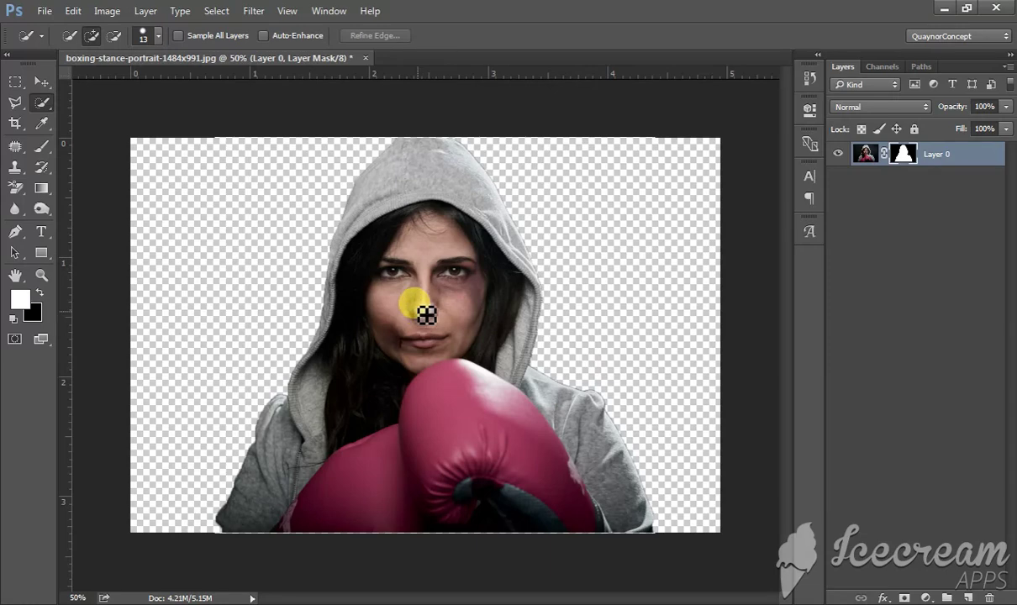
key(v)
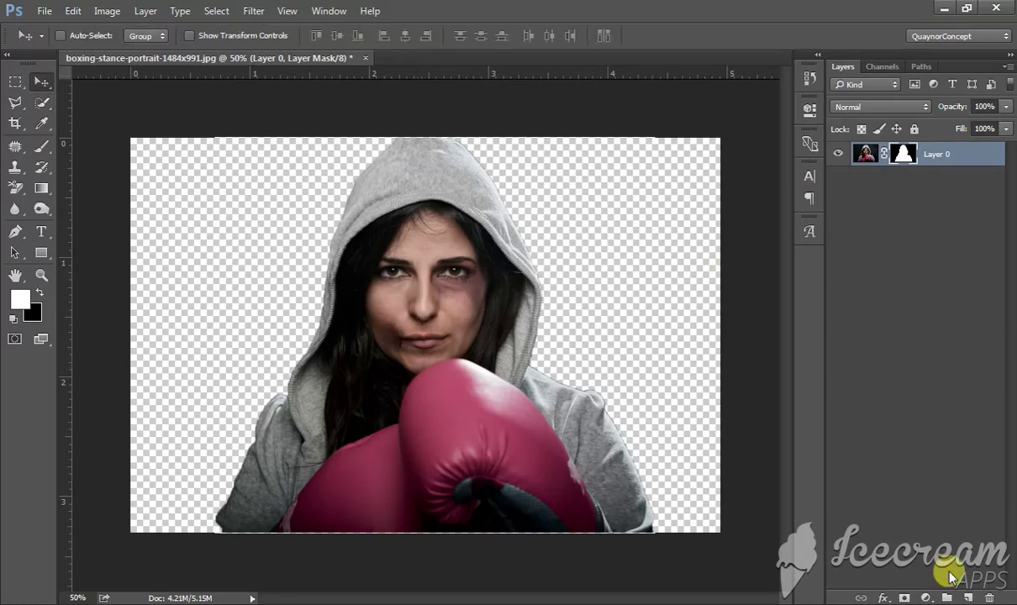
- Add a blue Solid Color fill (#2a7af1) beneath Layer 0, then zoom into the hood
click(925, 597)
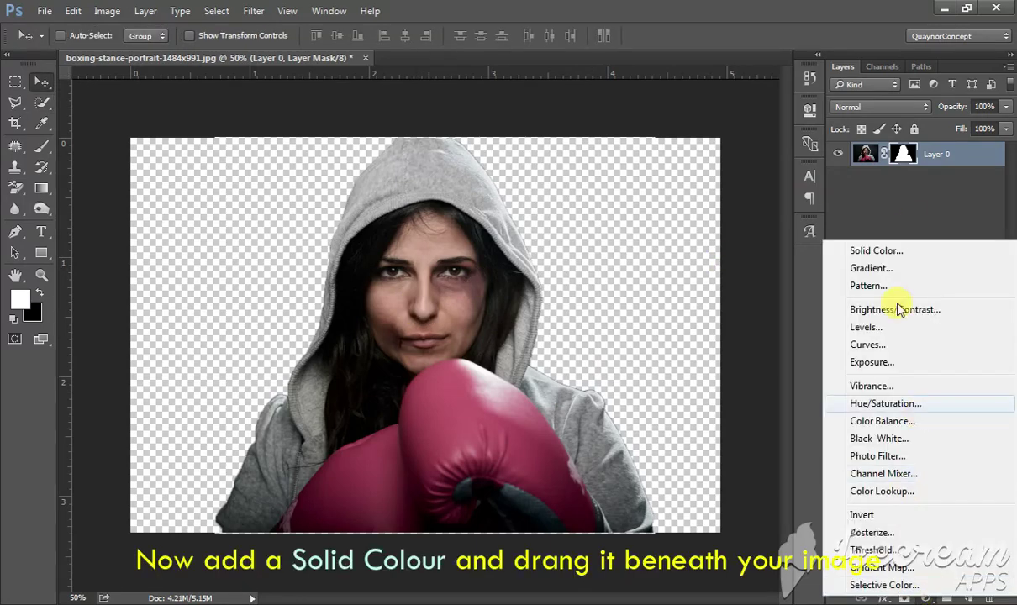
click(876, 250)
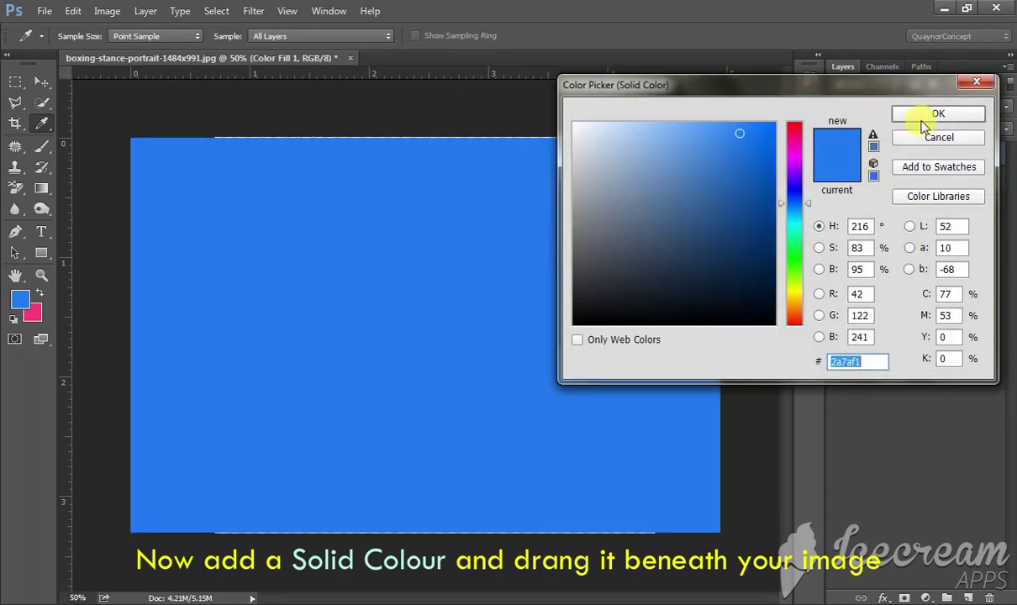
click(928, 116)
drag(942, 155, 955, 195)
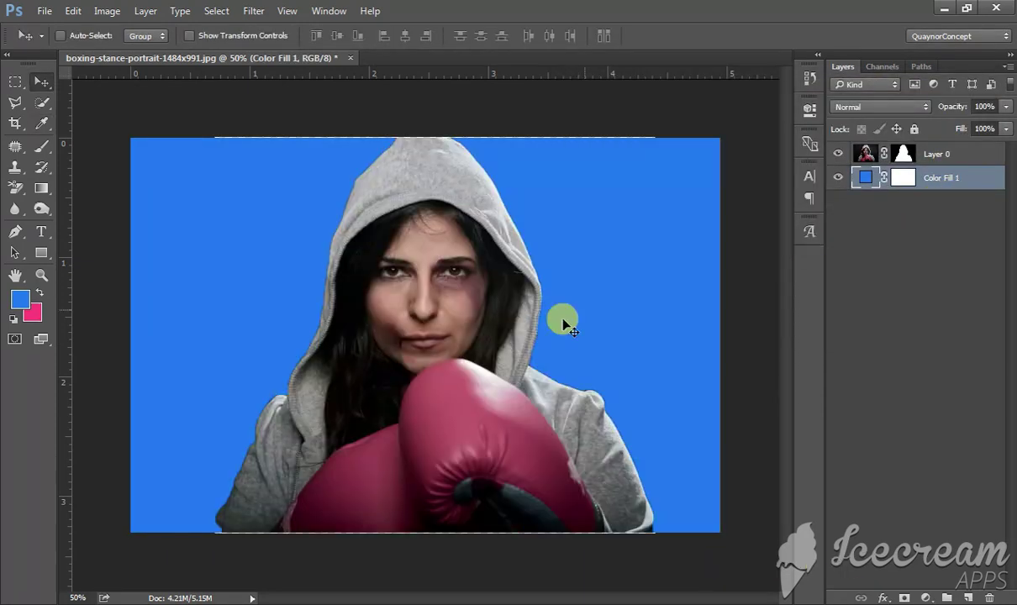
key(z)
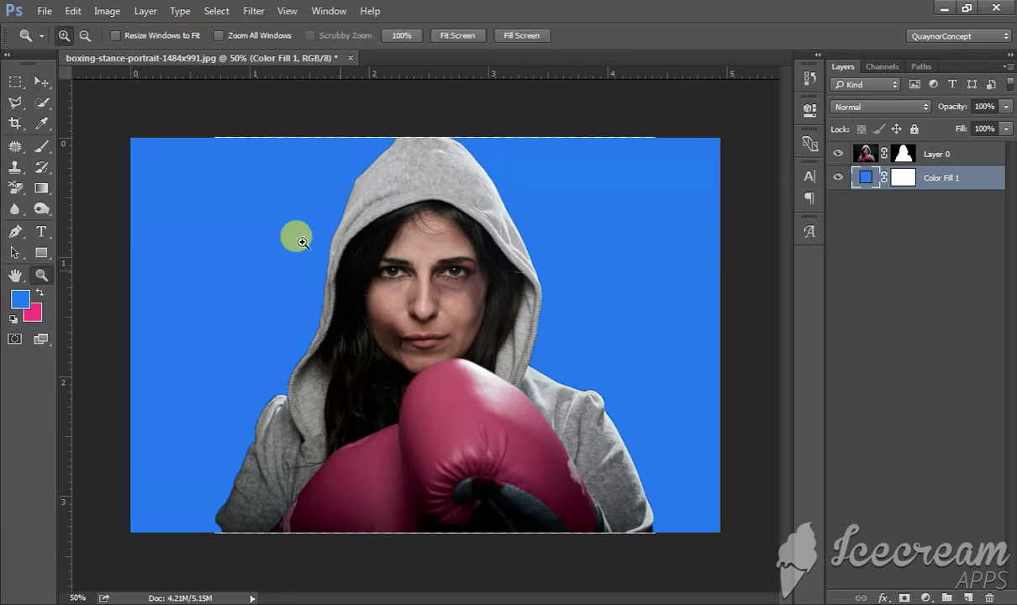
drag(308, 137, 537, 244)
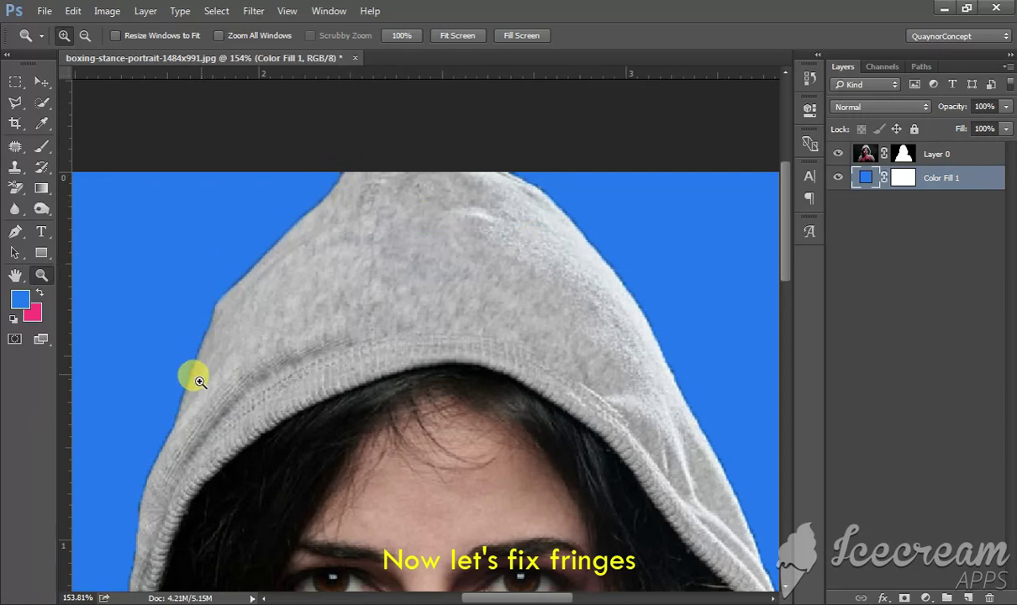
- Open Layer 0's mask edge refinement and set the preview view to On White
key(v)
click(901, 154)
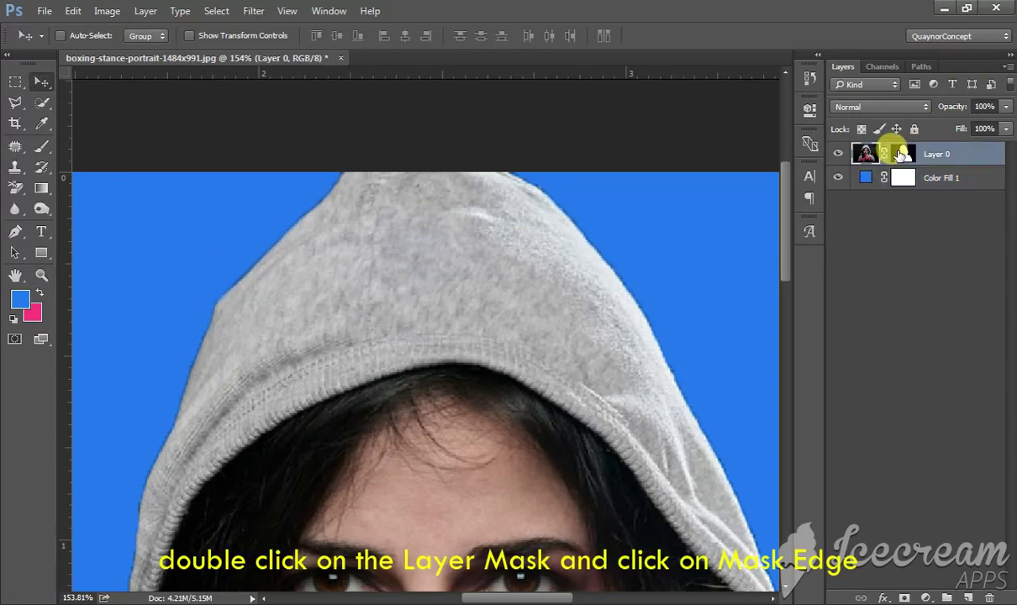
double_click(900, 154)
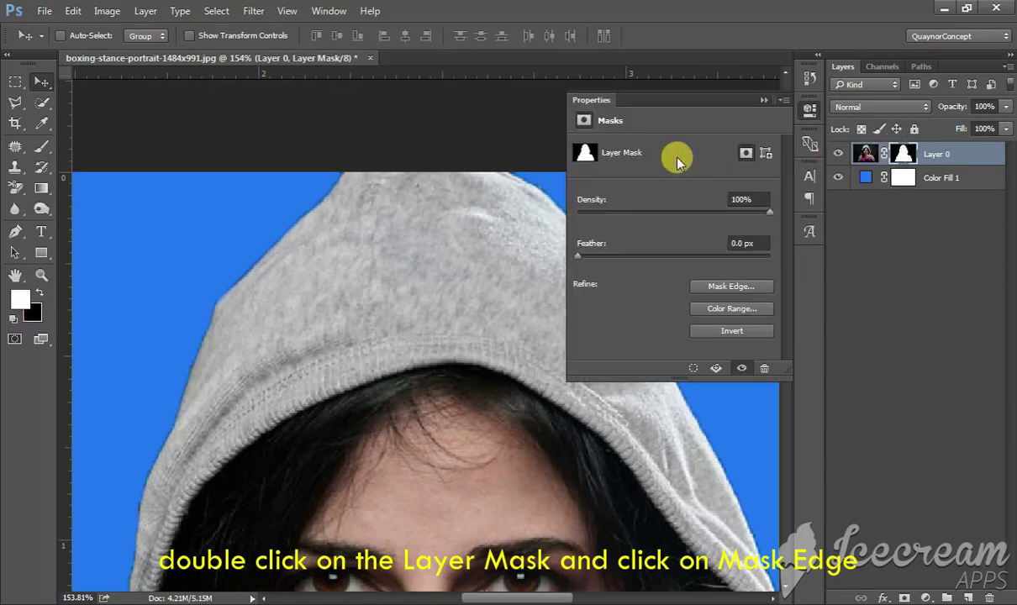
click(724, 287)
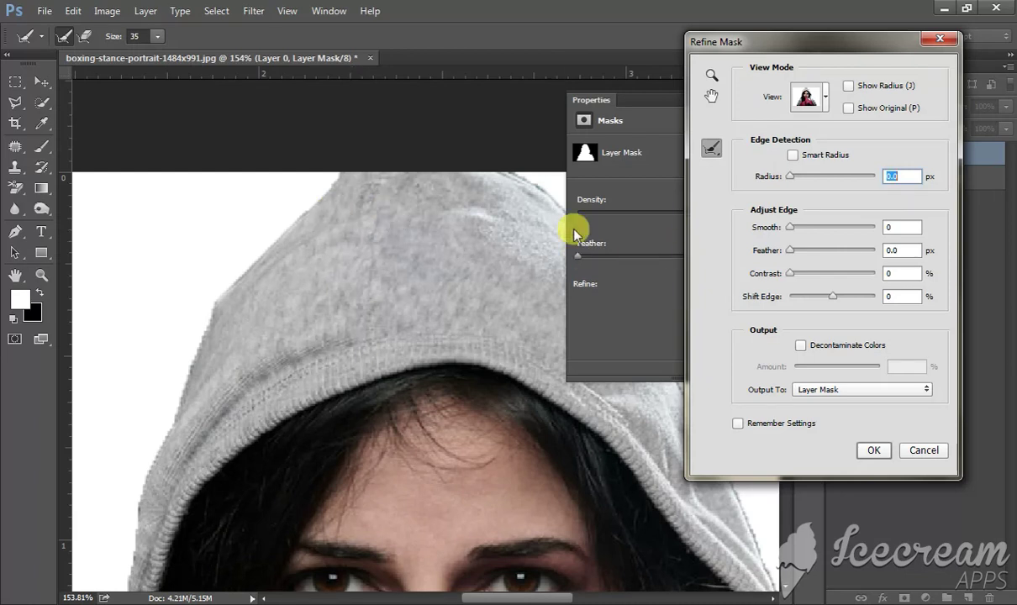
click(824, 99)
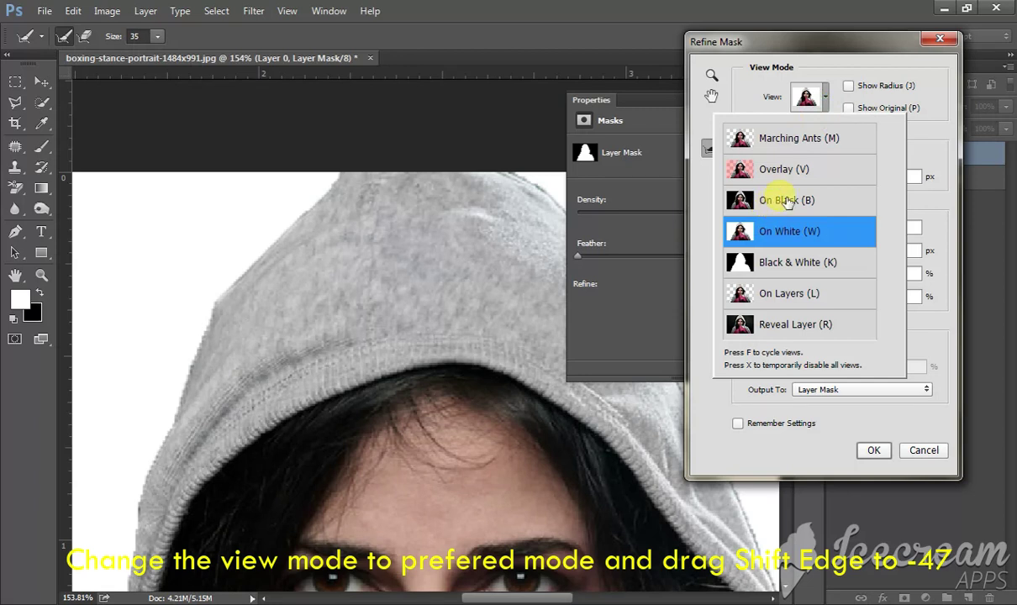
click(826, 99)
click(824, 99)
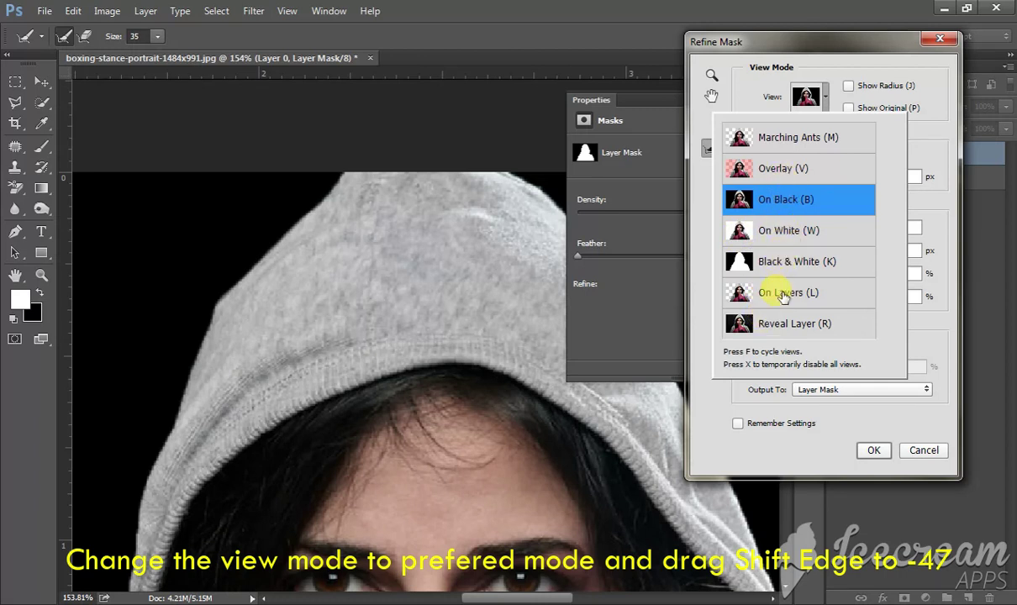
click(781, 323)
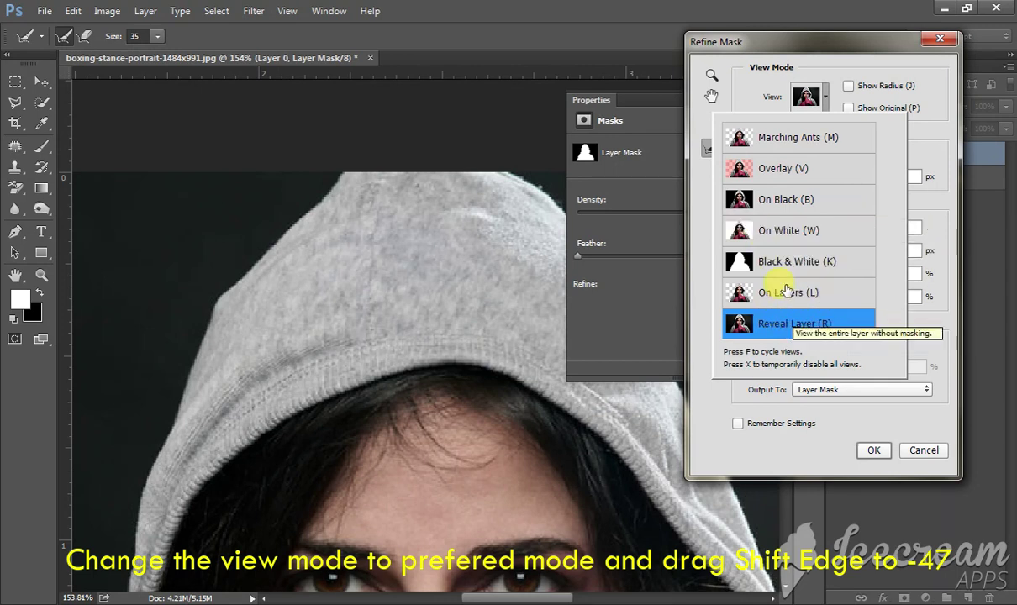
click(783, 169)
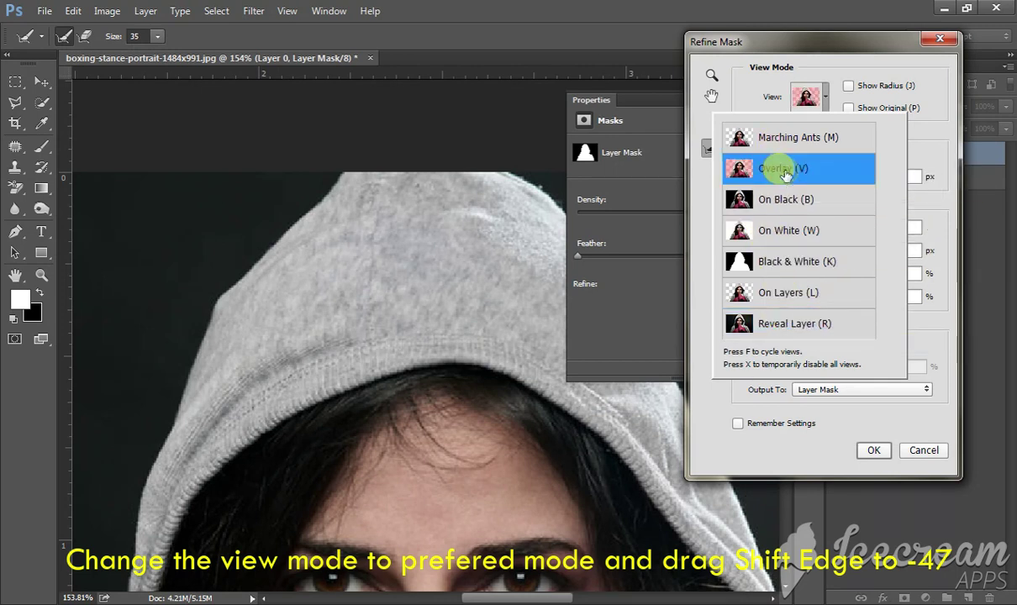
click(775, 233)
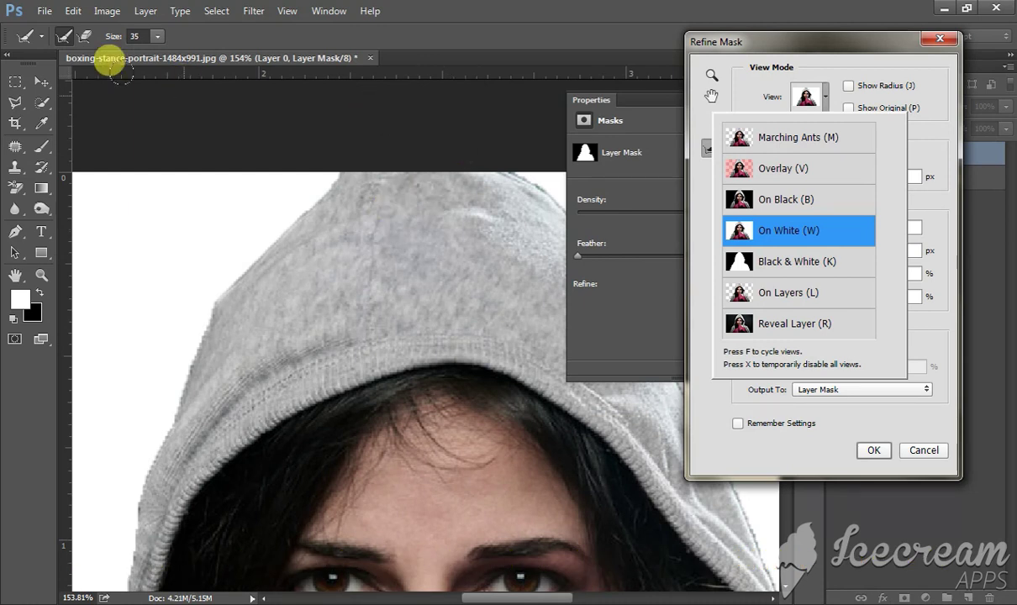
click(280, 223)
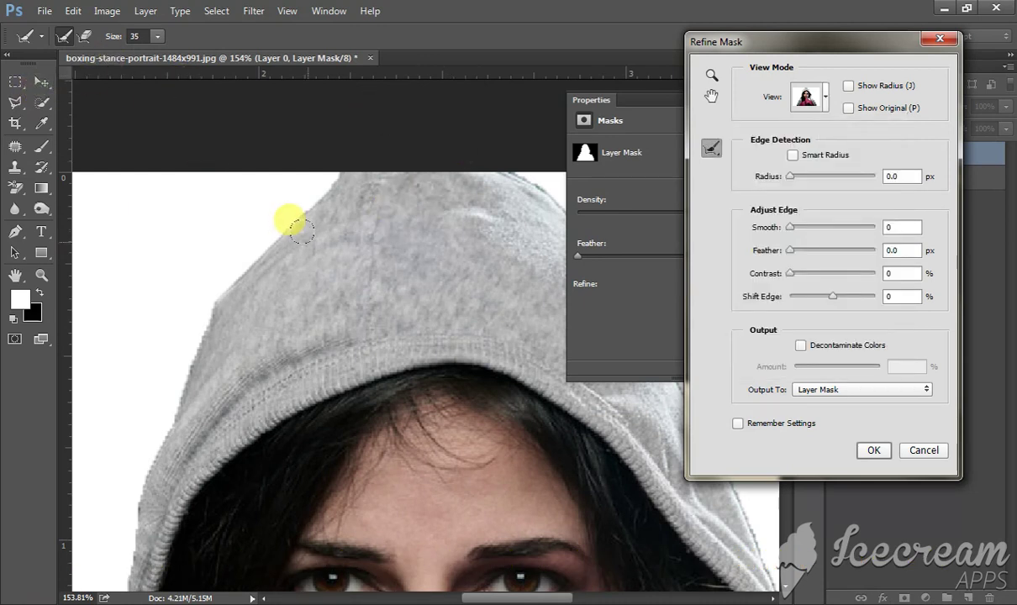
- Refine the hood outline and shift the mask edge inward to -47%
drag(301, 231, 349, 233)
key(ctrl+minus)
key(ctrl+minus)
key(ctrl+minus)
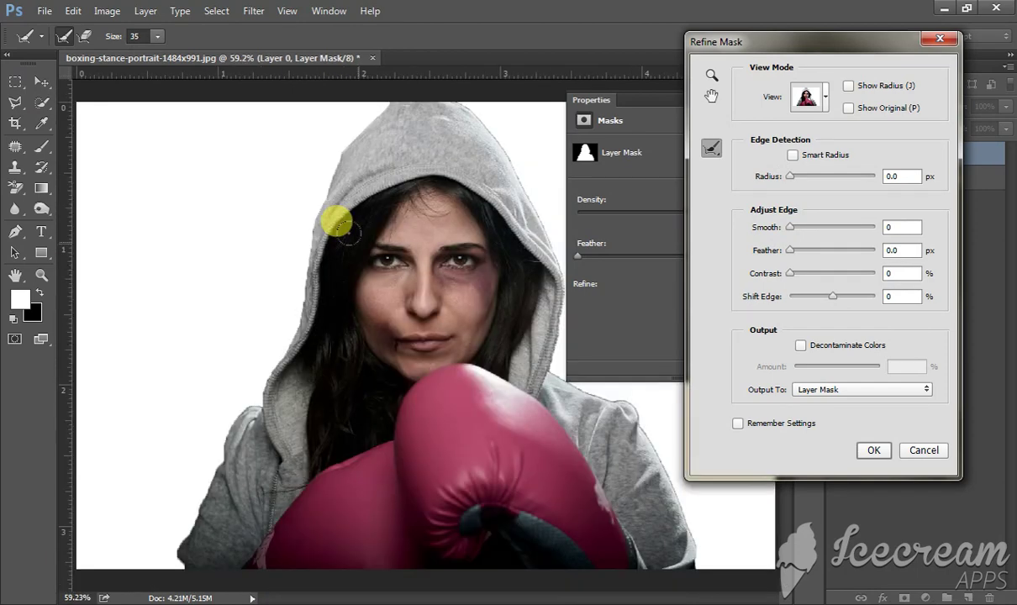
click(782, 246)
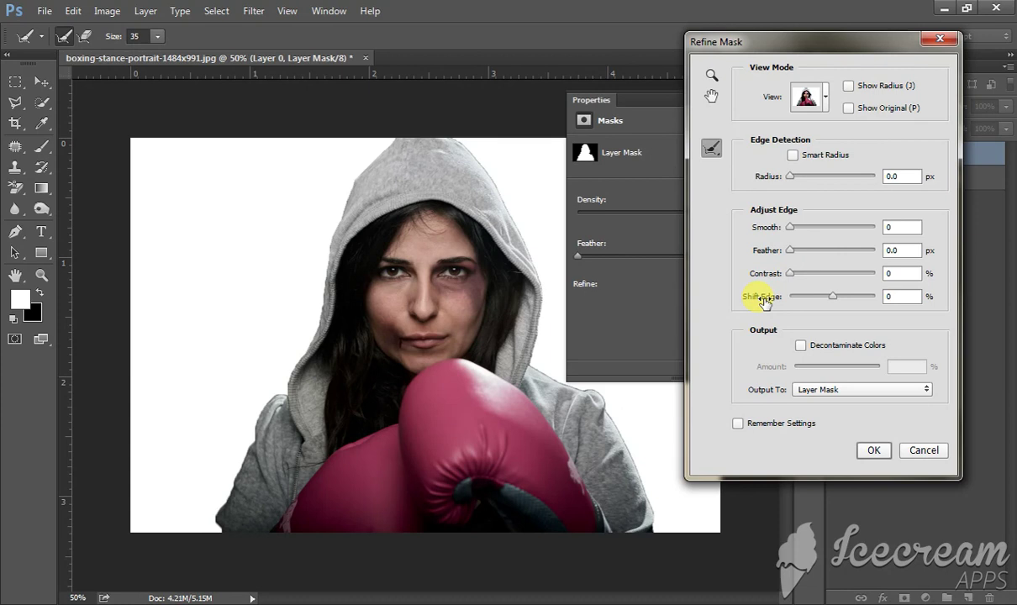
drag(757, 301, 754, 302)
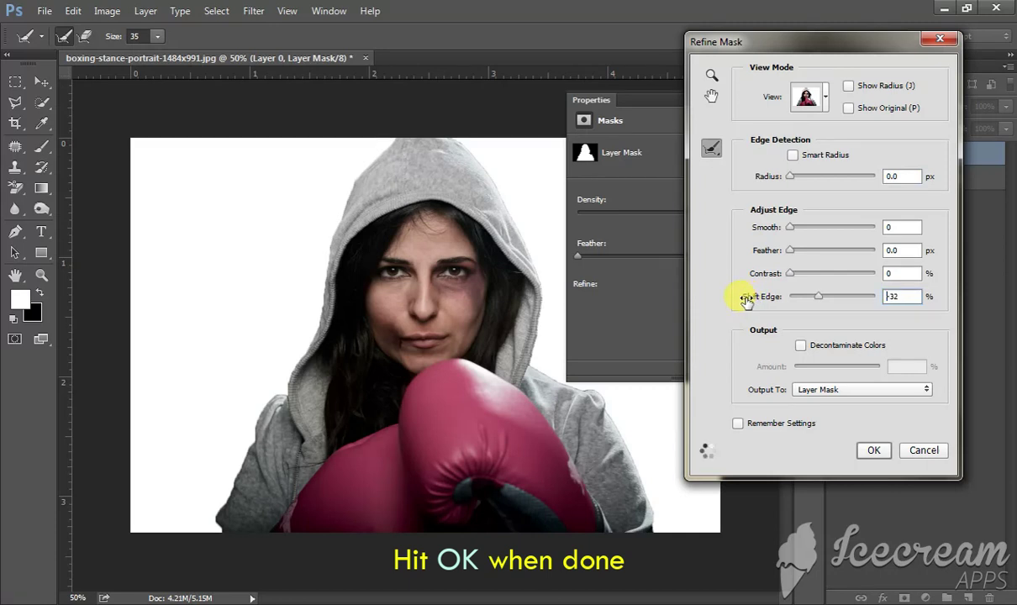
drag(759, 301, 754, 301)
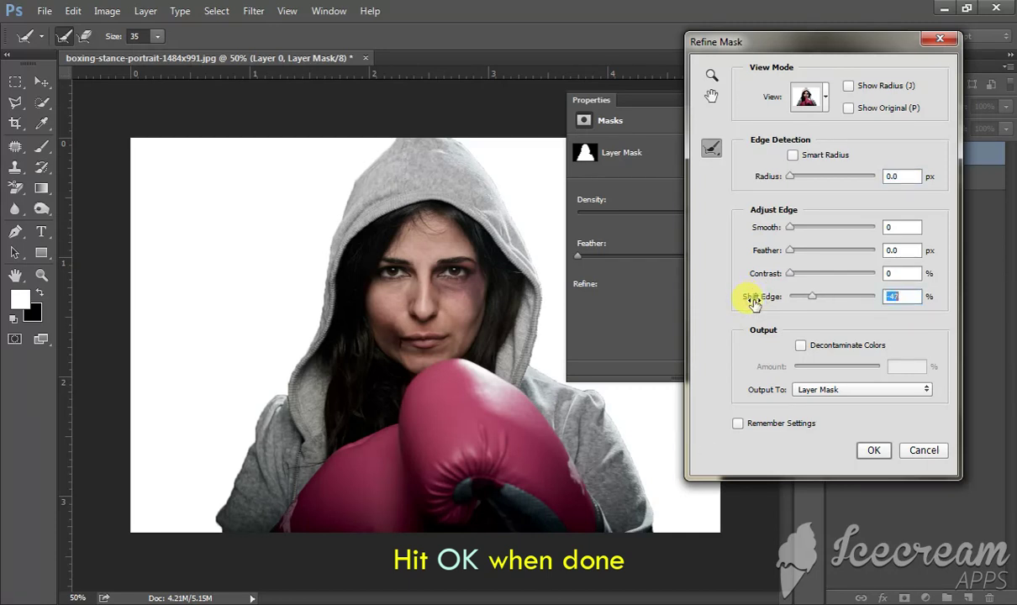
- Apply the refined mask, close the mask properties, and zoom into the hood and face
click(875, 451)
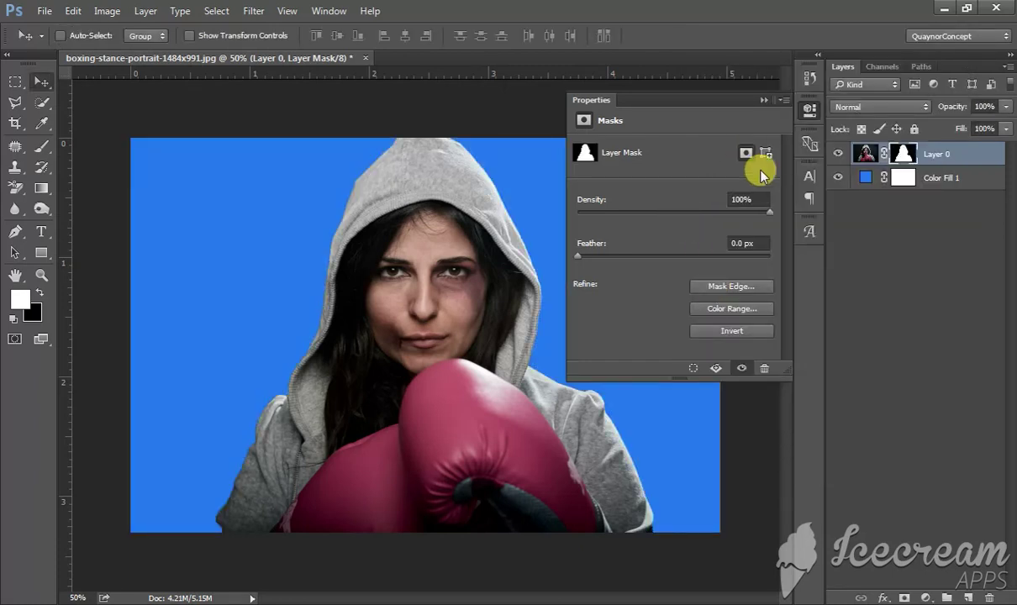
click(809, 110)
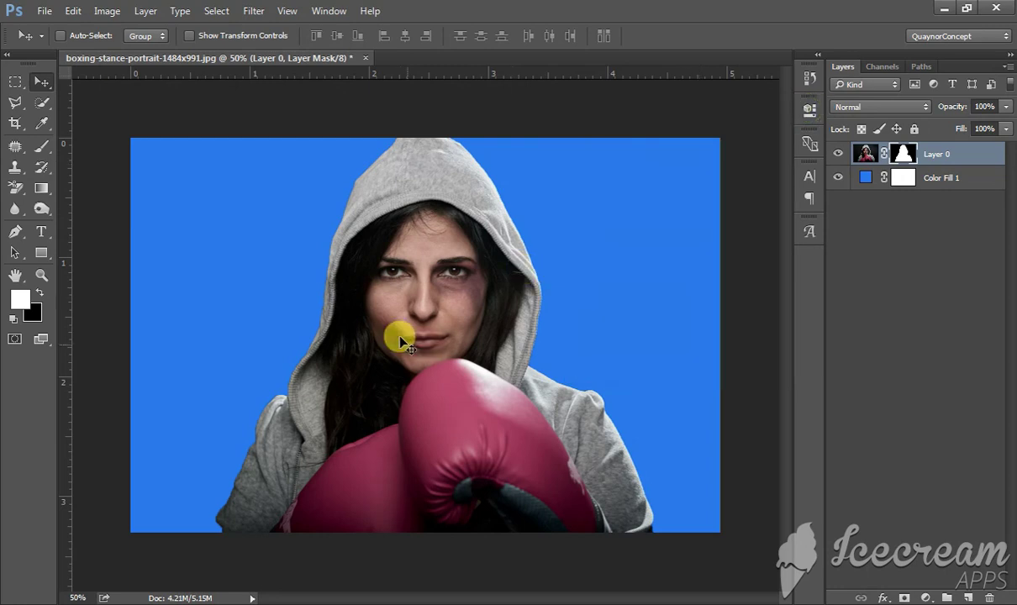
key(z)
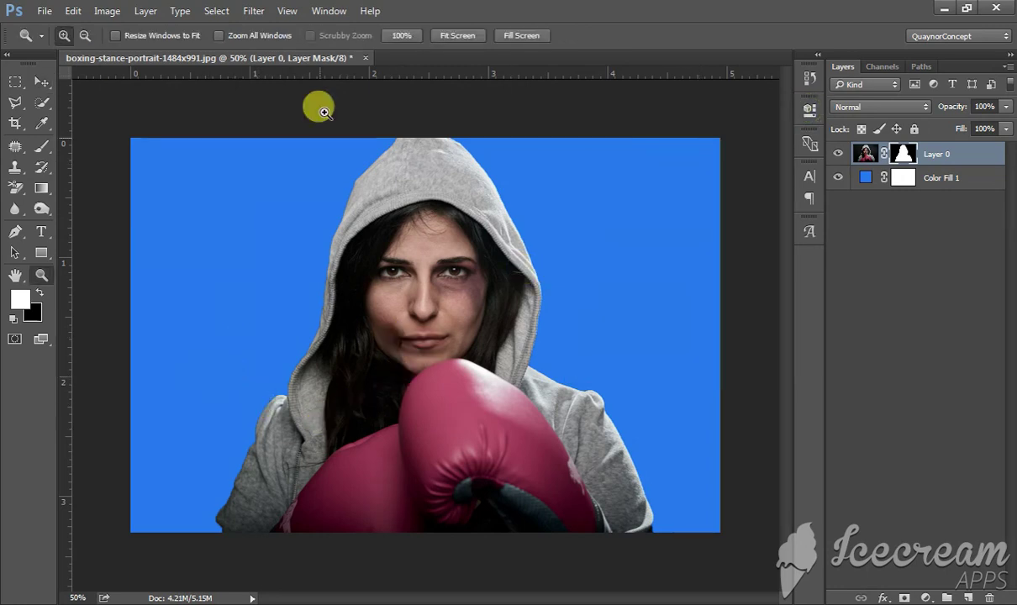
drag(319, 108, 465, 280)
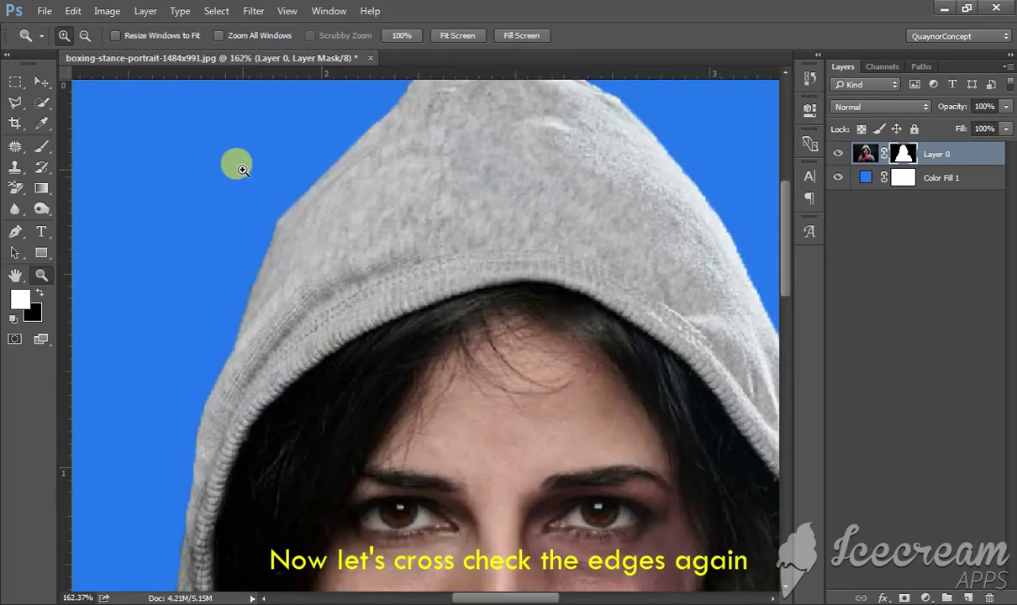
- Pan around the hood, face, glove and bottom edges, then fit the portrait on screen
drag(427, 192, 336, 331)
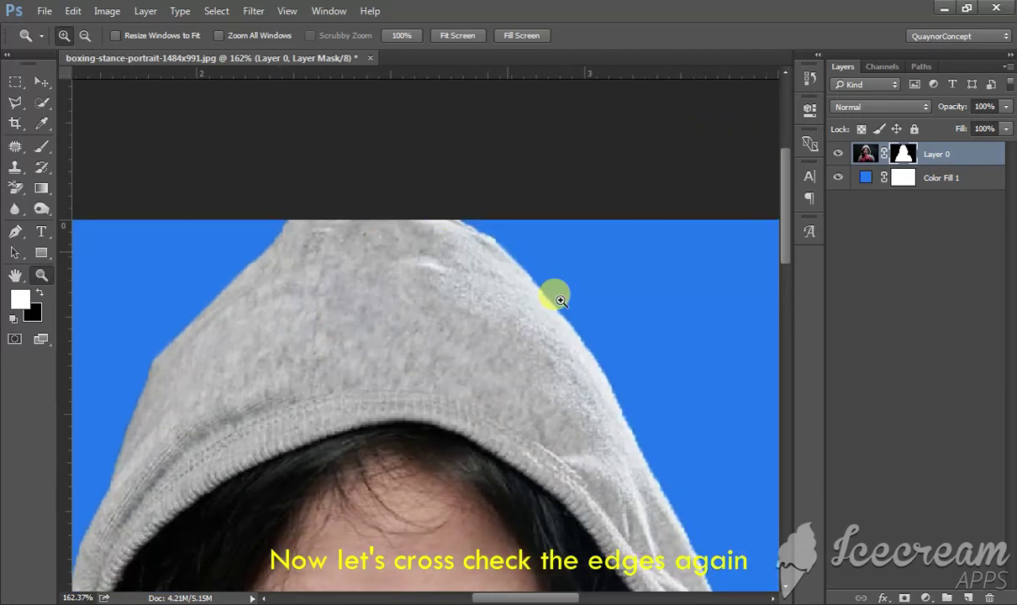
drag(554, 326, 334, 140)
drag(518, 436, 336, 91)
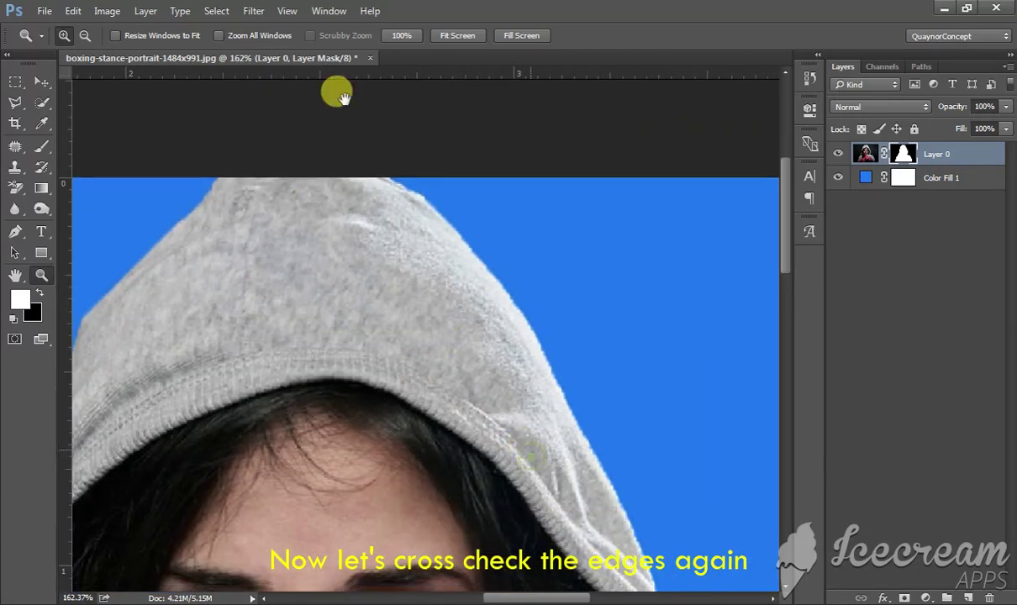
mouse_move(636, 423)
mouse_down()
mouse_move(608, 317)
mouse_move(609, 263)
mouse_move(516, 322)
mouse_up()
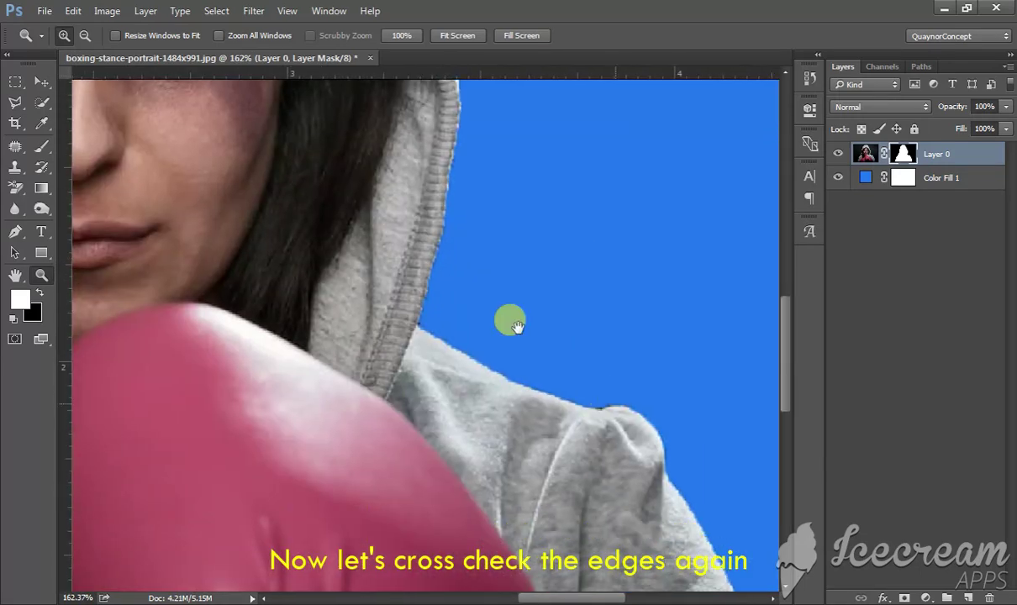
drag(521, 399, 499, 221)
mouse_move(583, 538)
mouse_down()
mouse_move(579, 421)
mouse_move(511, 317)
mouse_up()
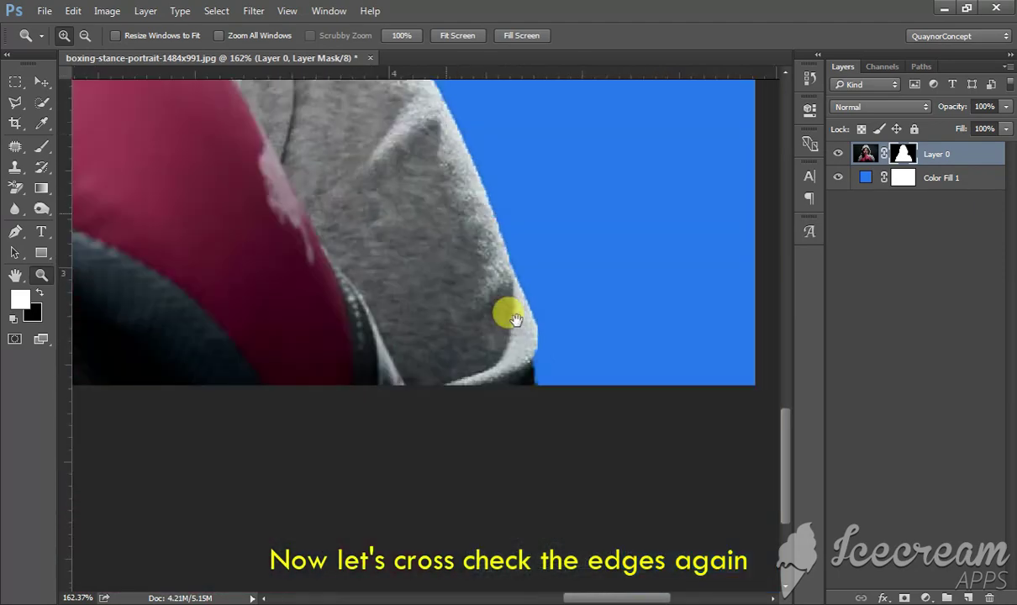
mouse_move(175, 301)
mouse_down()
mouse_move(651, 363)
mouse_move(570, 345)
mouse_move(301, 337)
mouse_move(460, 323)
mouse_move(369, 454)
mouse_up()
drag(450, 151, 461, 470)
drag(460, 301, 477, 444)
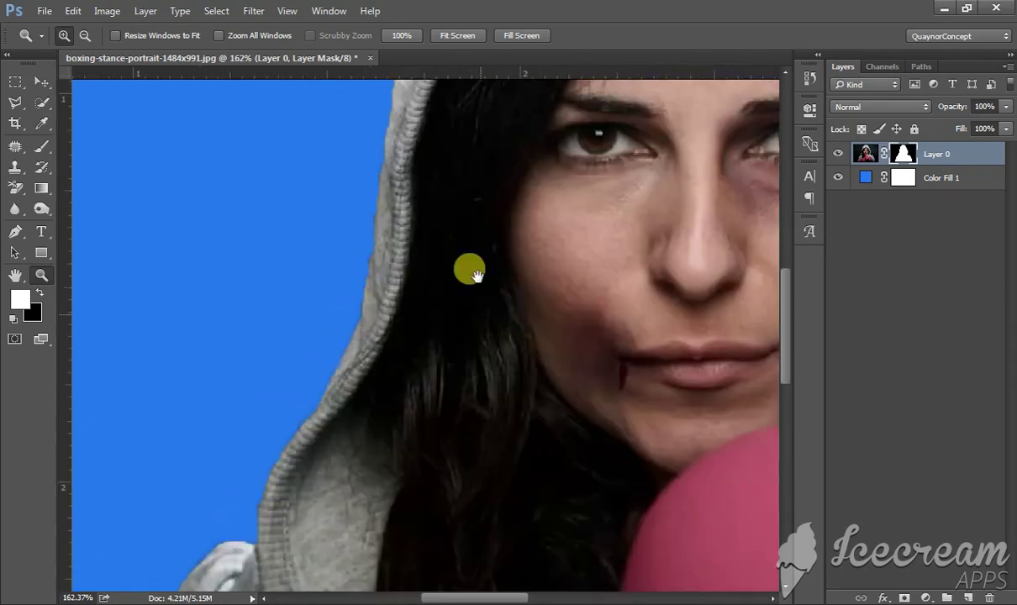
drag(475, 275, 456, 391)
drag(472, 279, 454, 382)
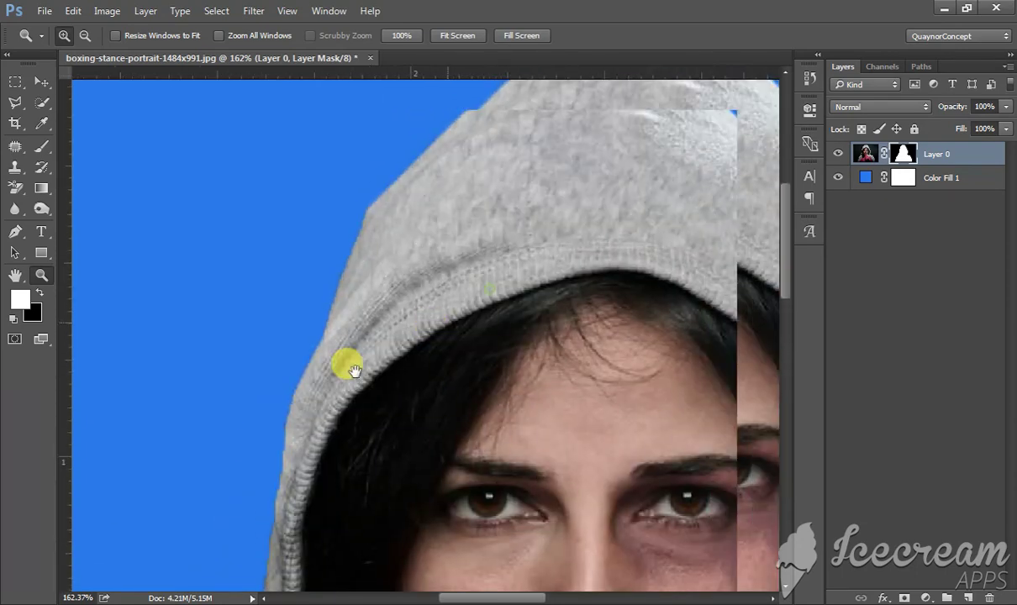
drag(353, 369, 319, 420)
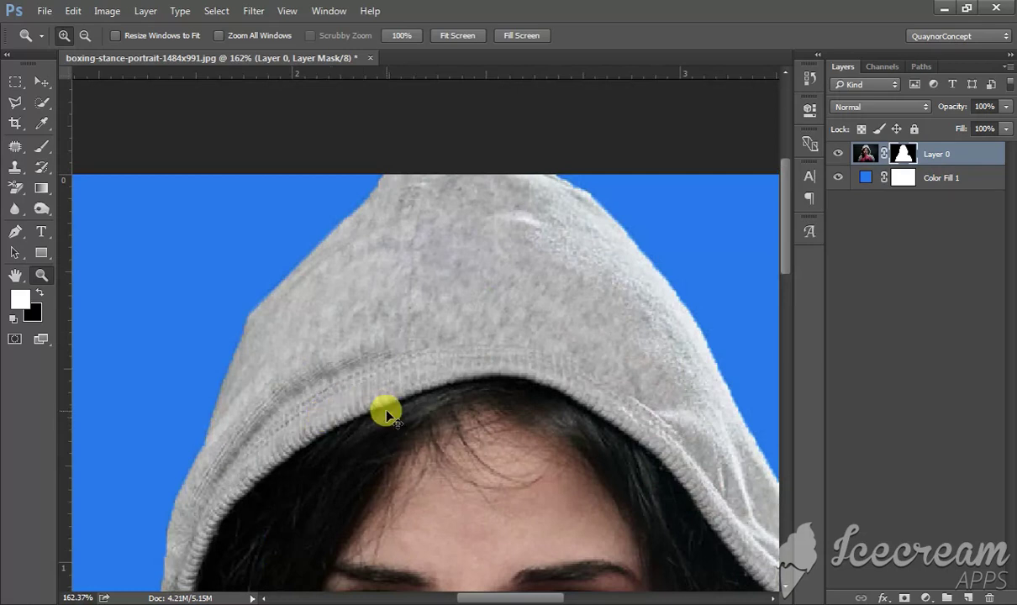
key(ctrl+0)
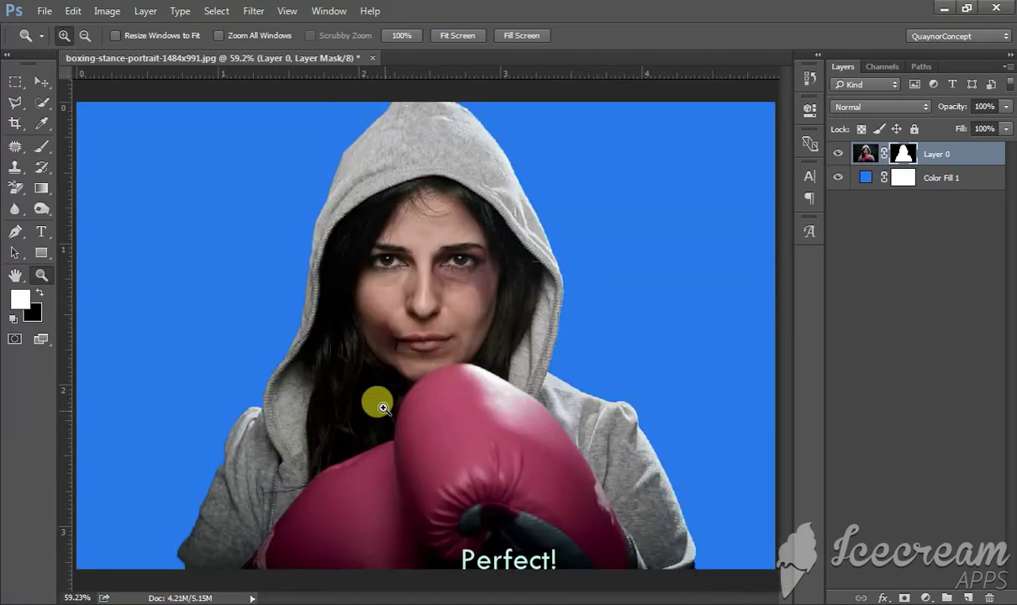
- Open Color Fill 1's colour picker and try deep blue, purple and magenta hues
key(v)
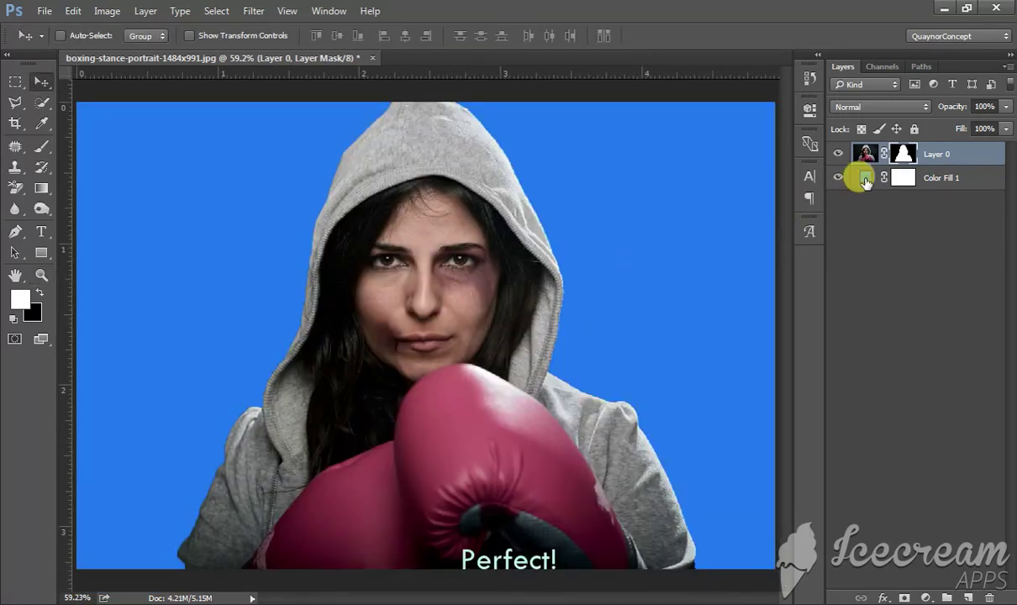
double_click(865, 179)
drag(733, 179, 813, 207)
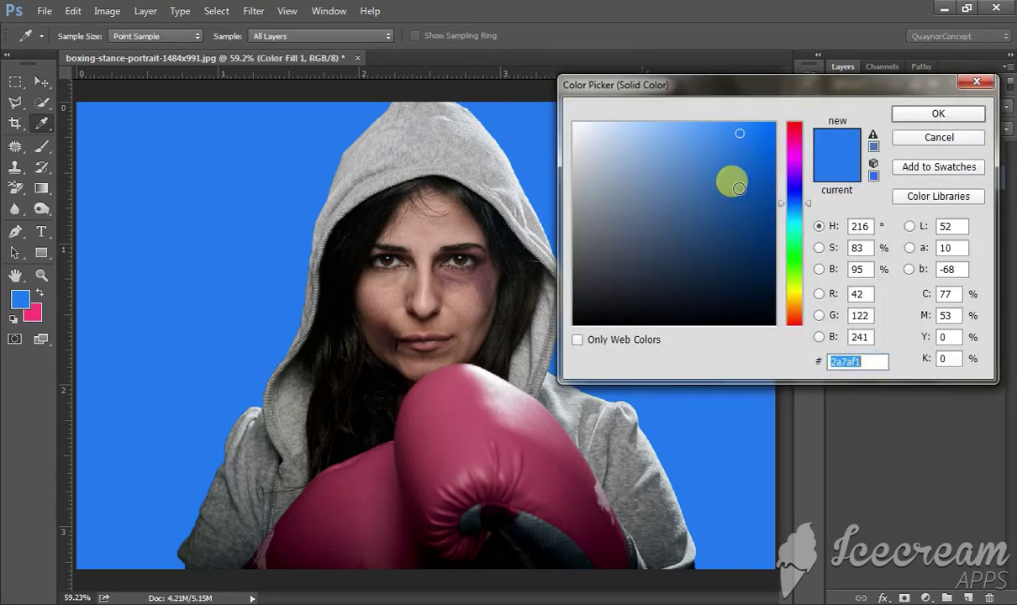
click(794, 176)
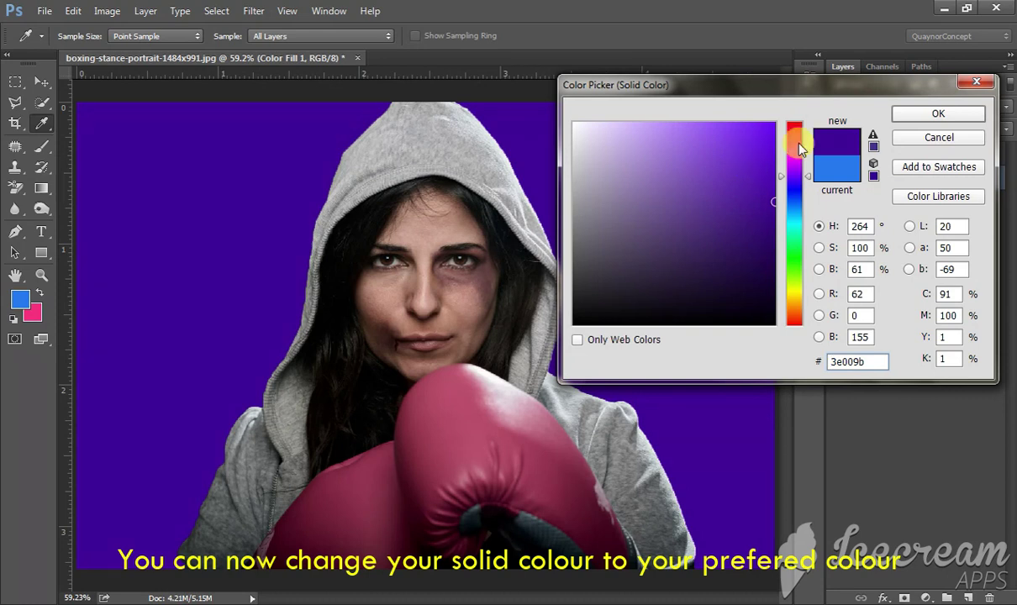
click(794, 149)
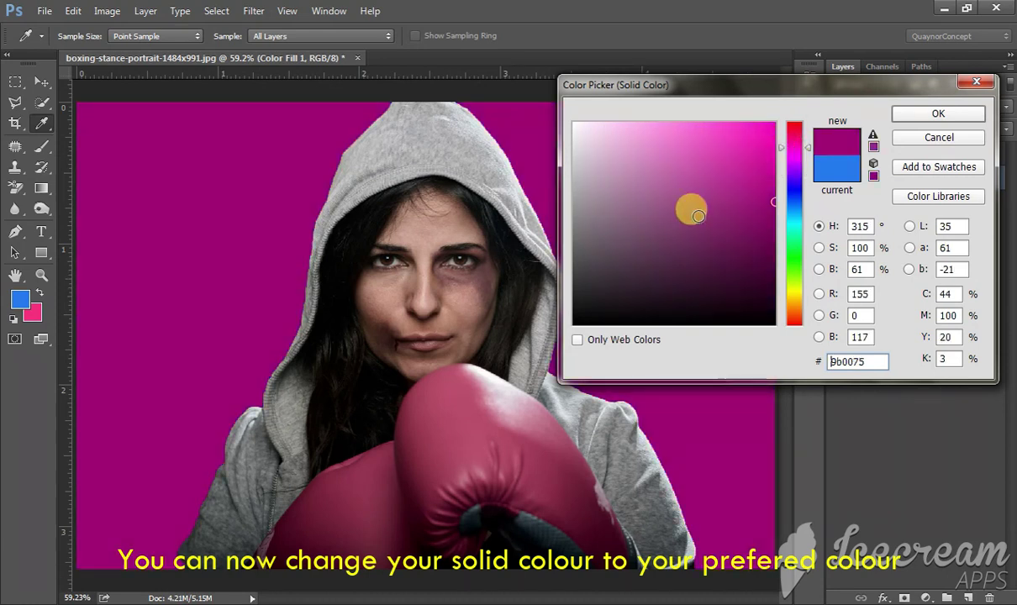
- Sample glove red, pink, hood grey and skin tones from the photo as trial fills
click(435, 418)
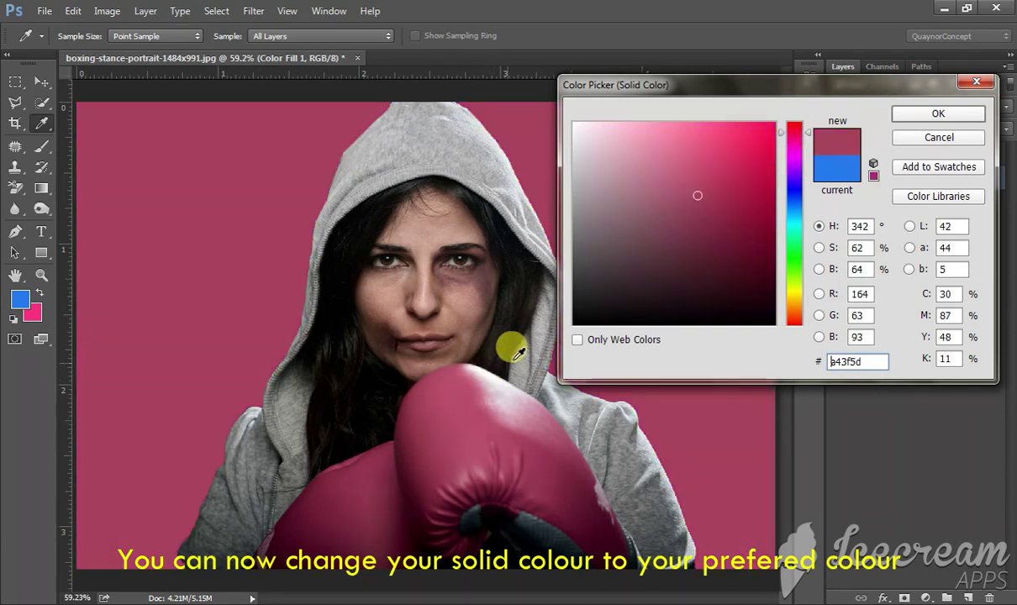
click(510, 400)
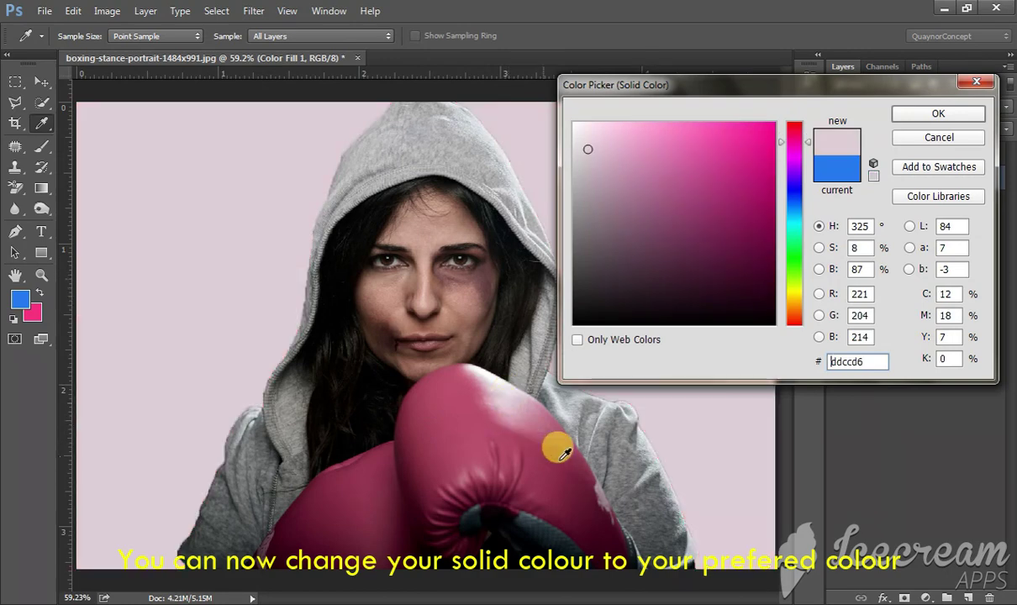
click(576, 461)
click(511, 316)
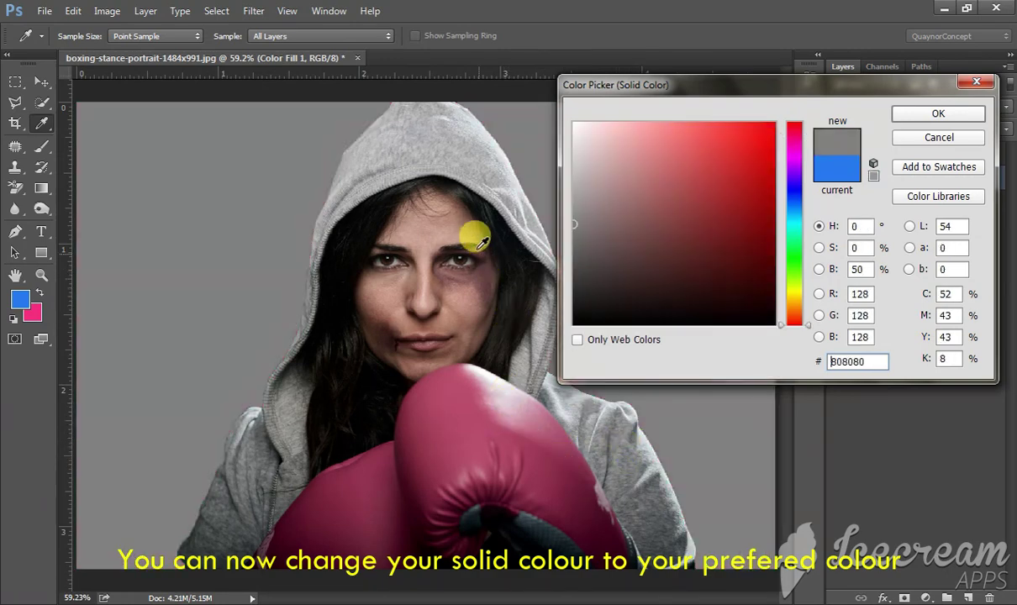
click(438, 248)
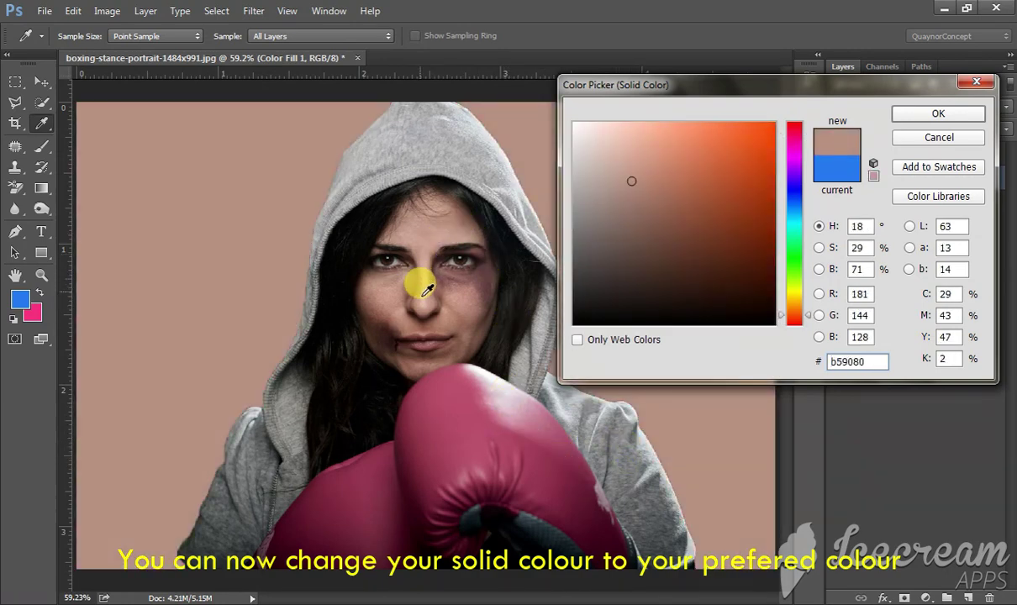
click(415, 313)
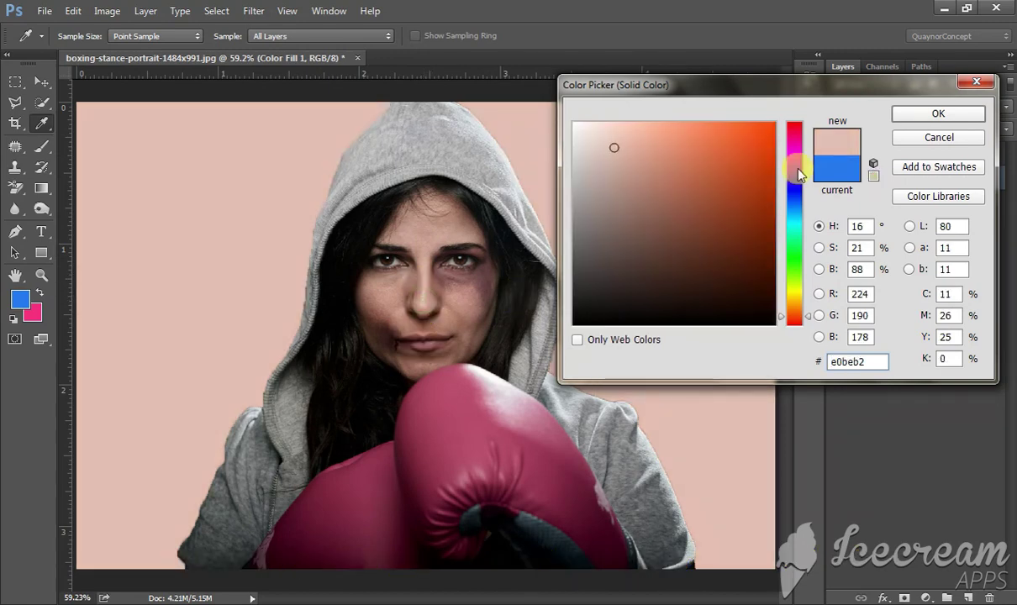
- Set the fill to purple #9d08c2, confirm it, and return the view to 50%
click(801, 159)
drag(693, 177, 764, 194)
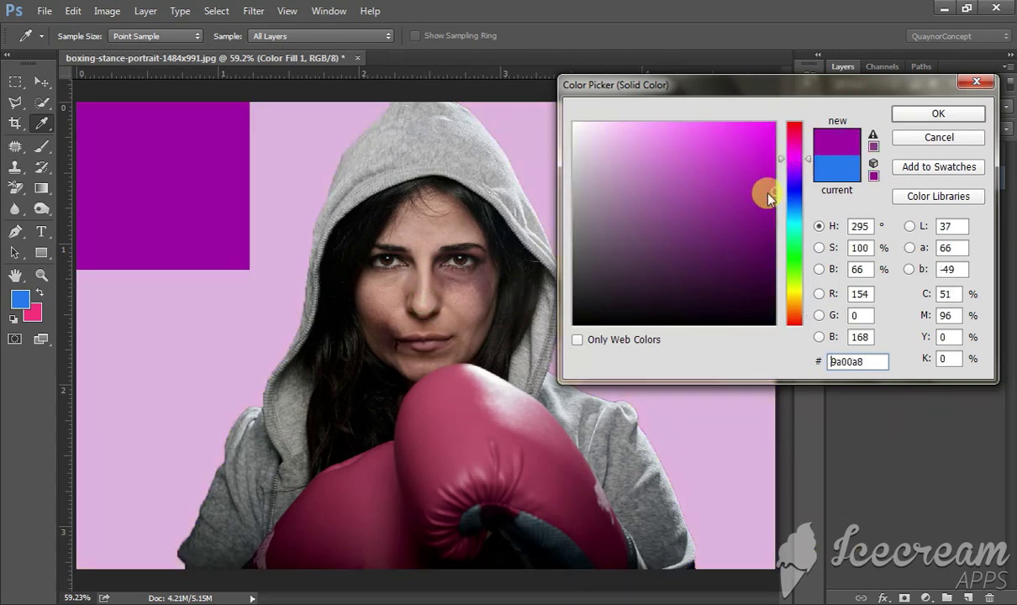
click(761, 162)
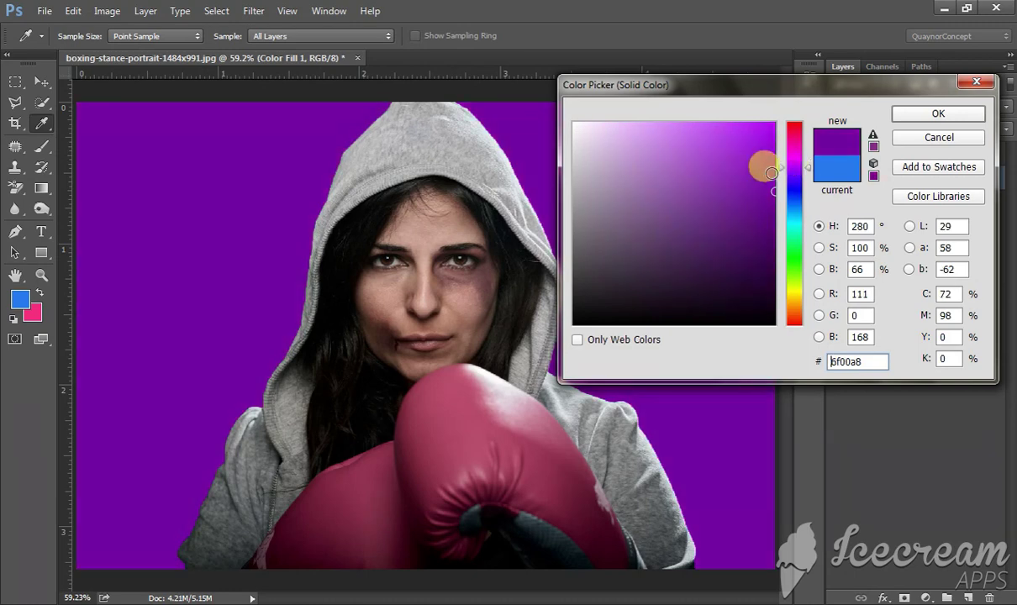
drag(790, 155, 796, 165)
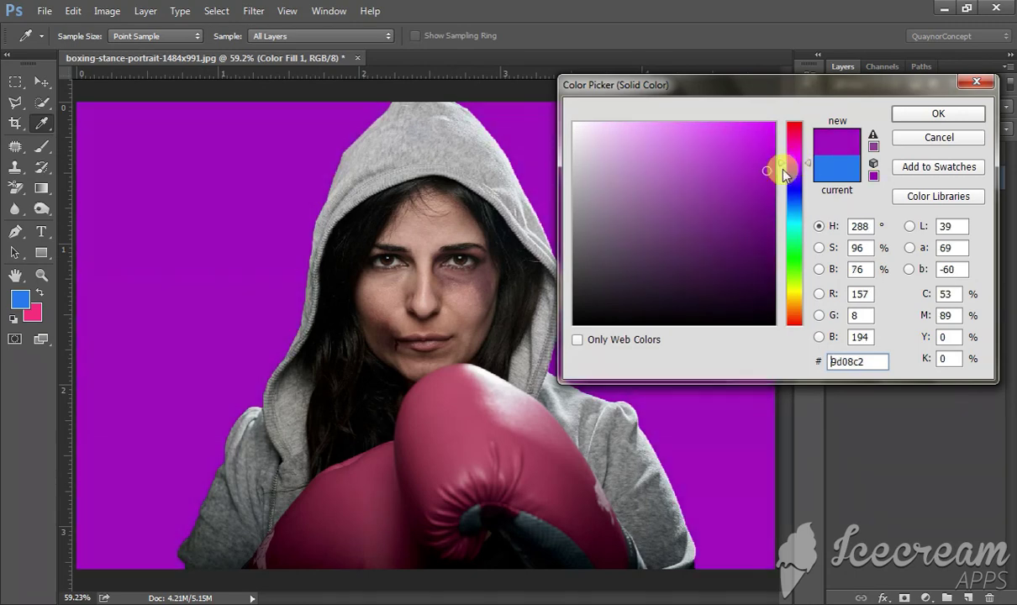
click(913, 118)
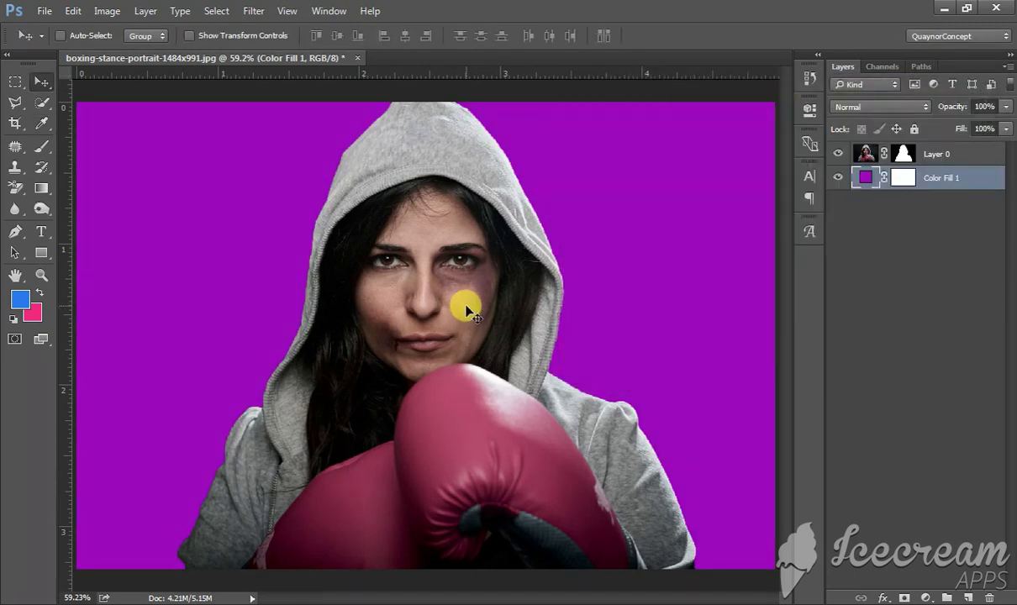
key(ctrl+minus)
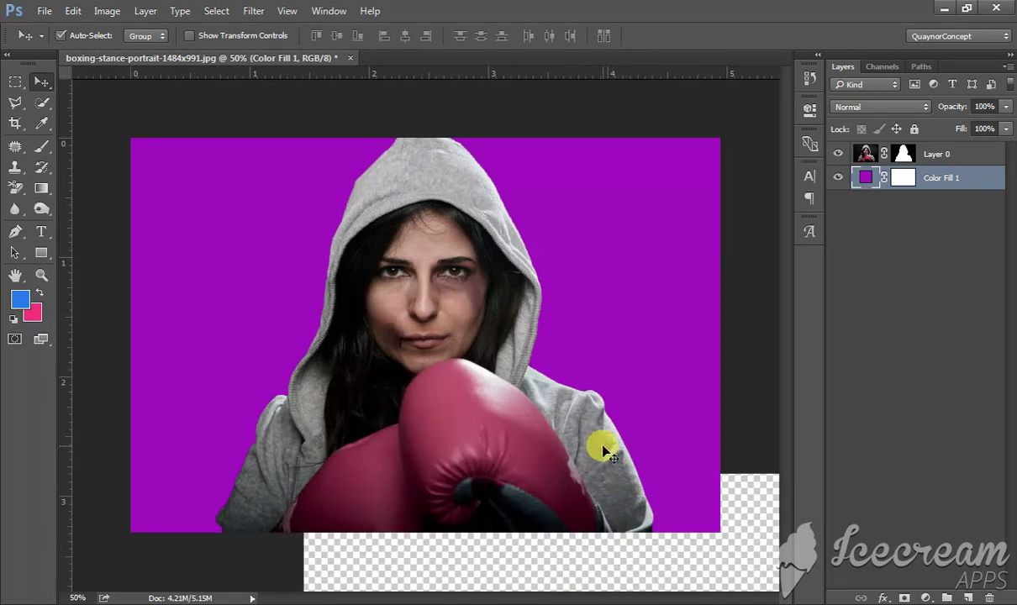
key(ctrl+minus)
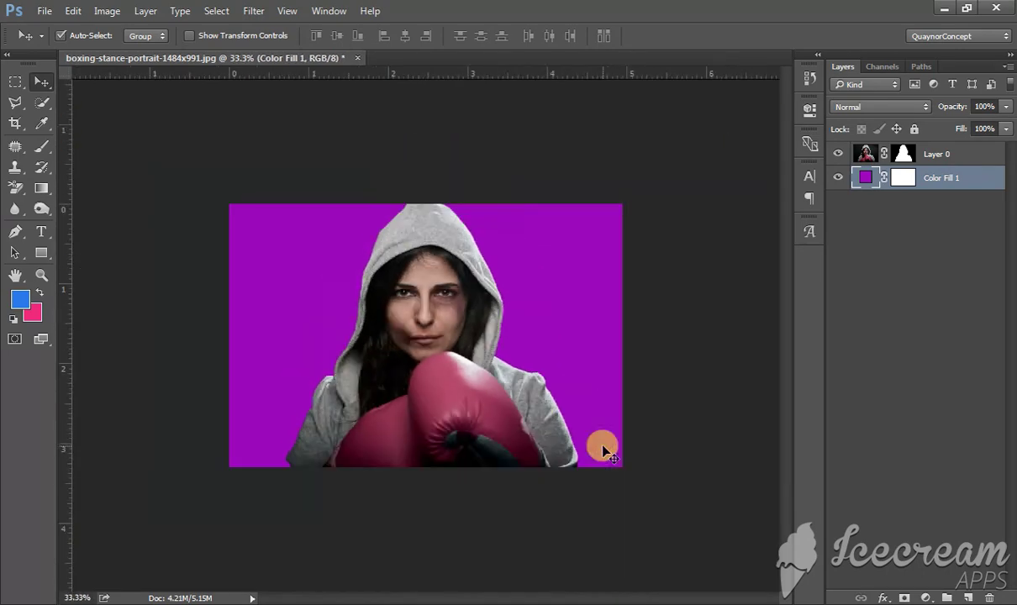
key(ctrl+plus)
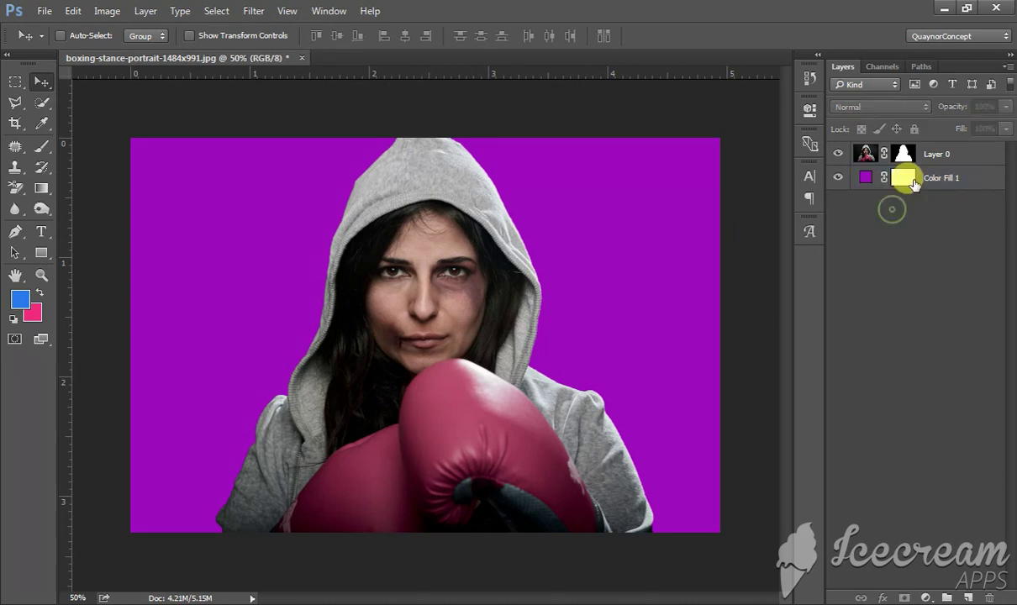
- Drag the original boxing-stance-portrait-1484x991.jpg into Photoshop as a fresh document
click(930, 154)
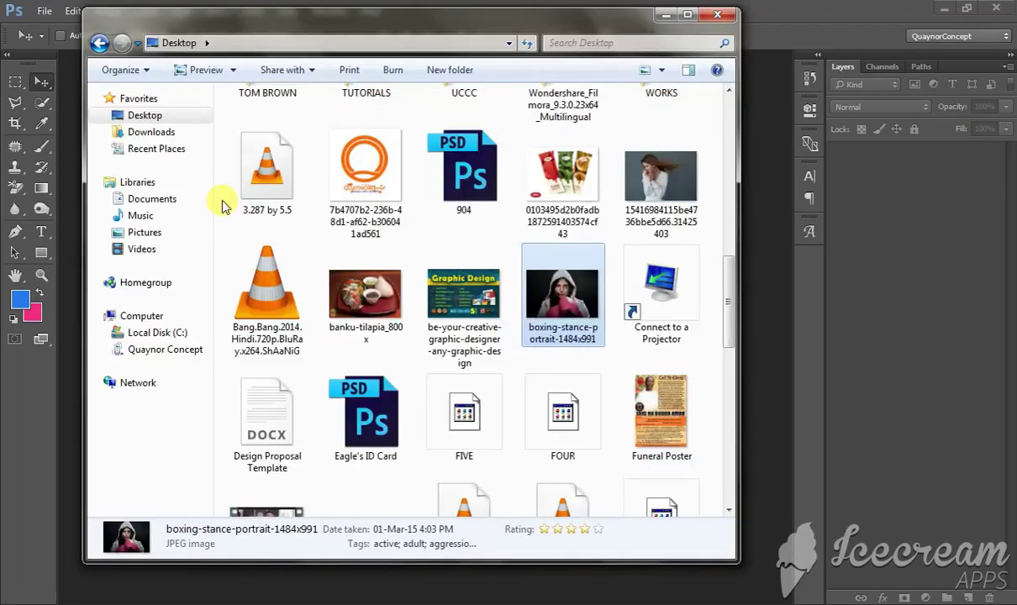
drag(554, 294, 751, 302)
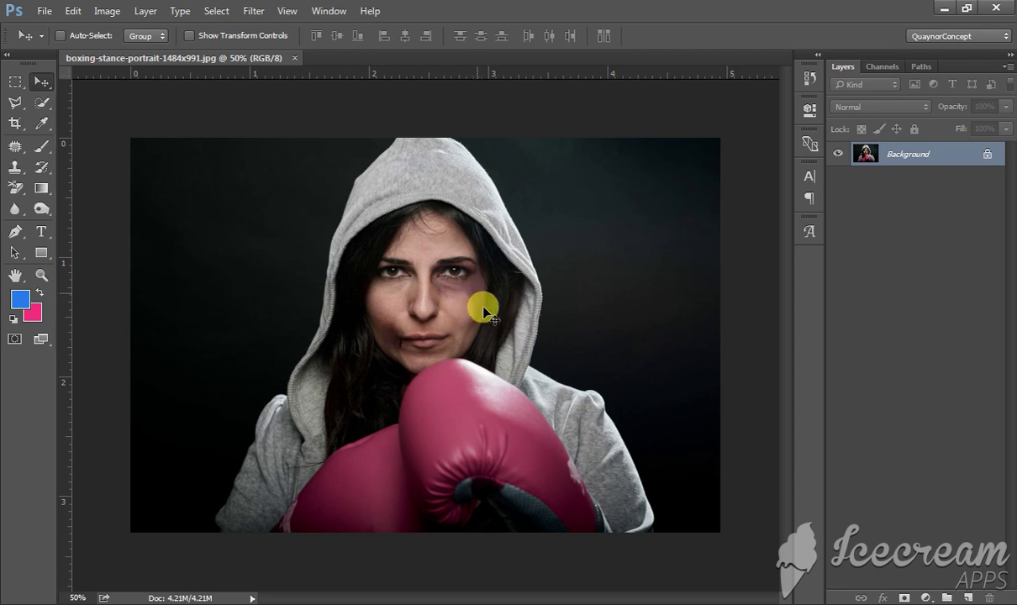
- Zoom in on the sleeve edge beside the glove
key(z)
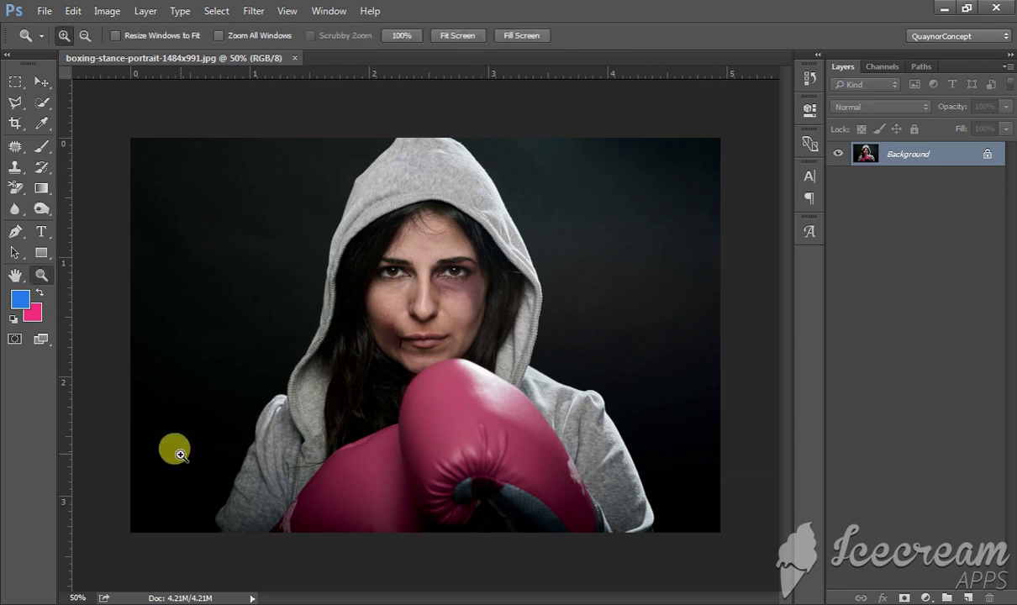
drag(180, 454, 314, 536)
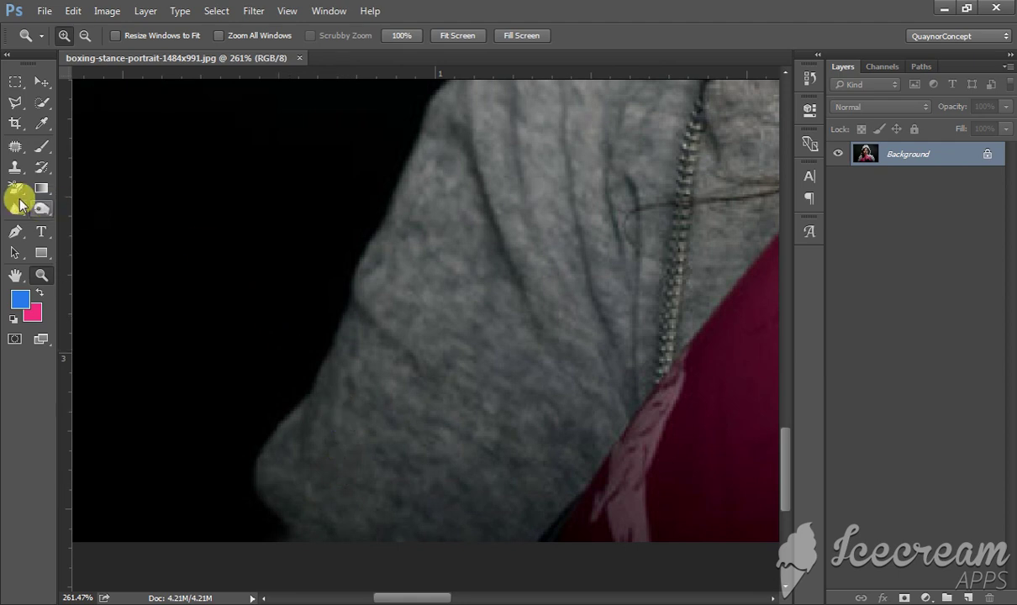
click(15, 231)
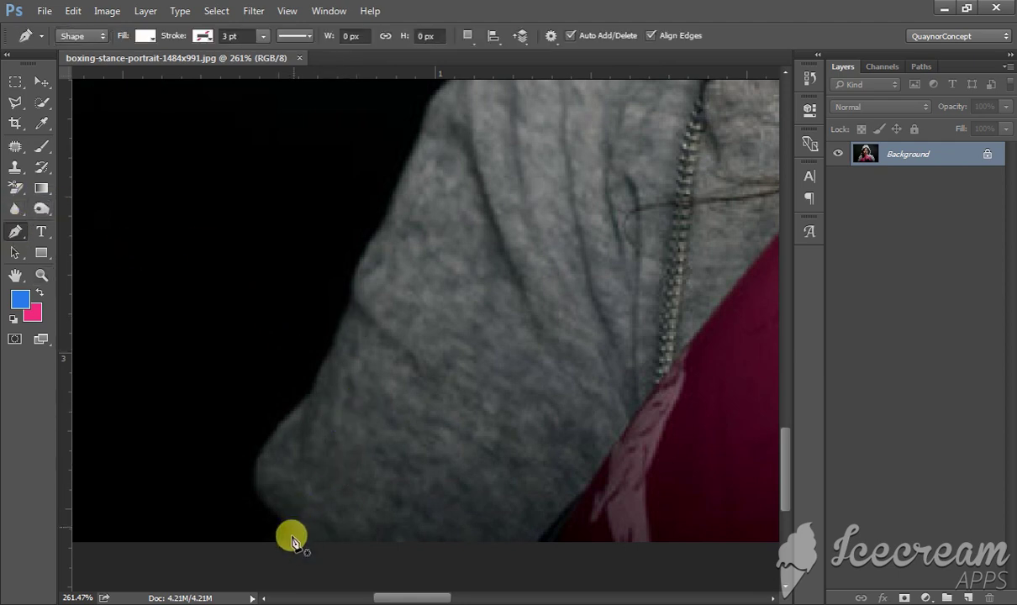
key(z)
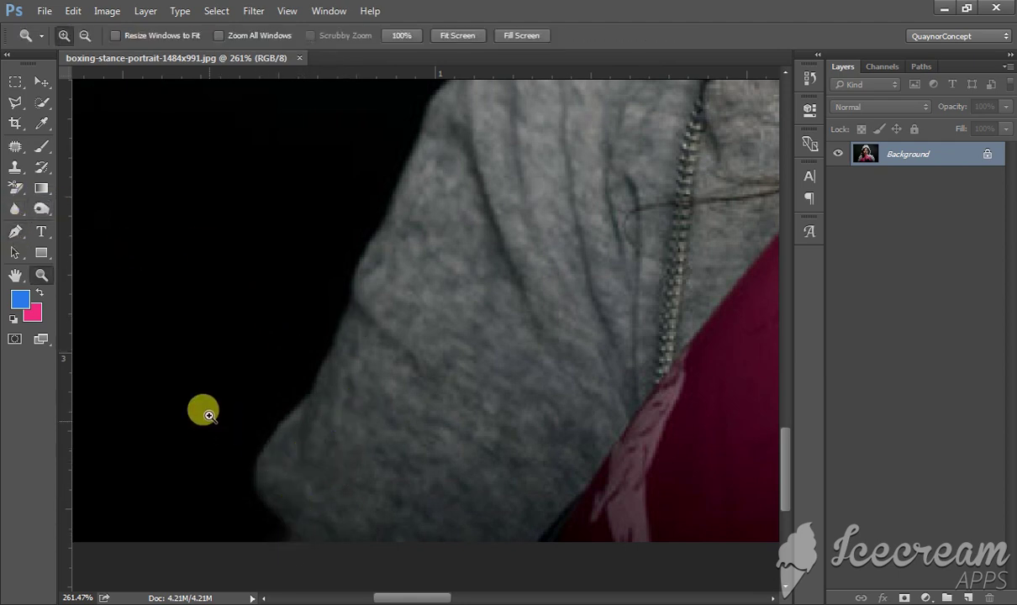
drag(210, 398, 469, 563)
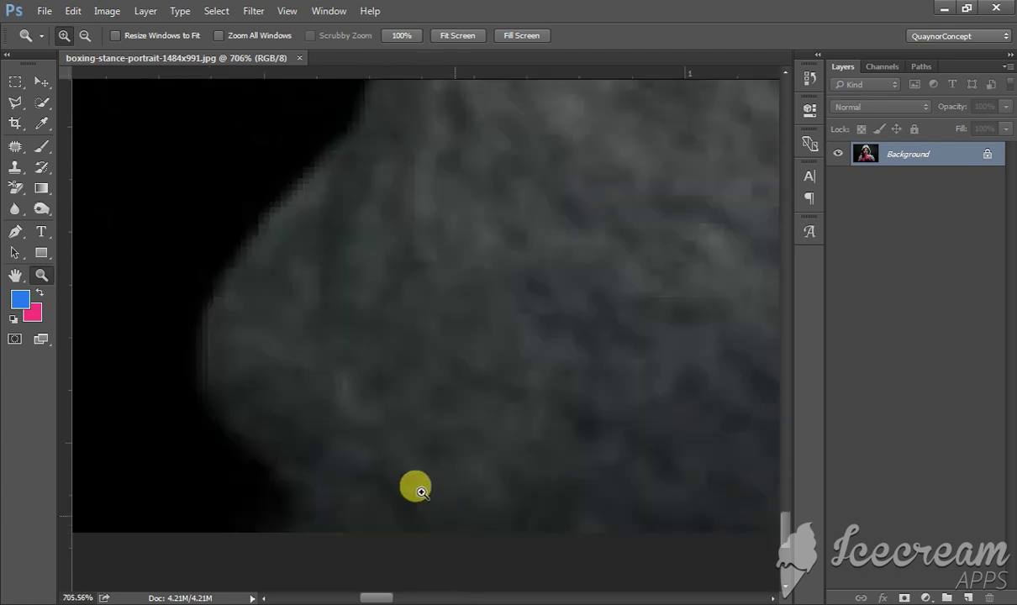
- Select the standard Pen tool in Shape mode, removing the accidental shape layer
click(15, 235)
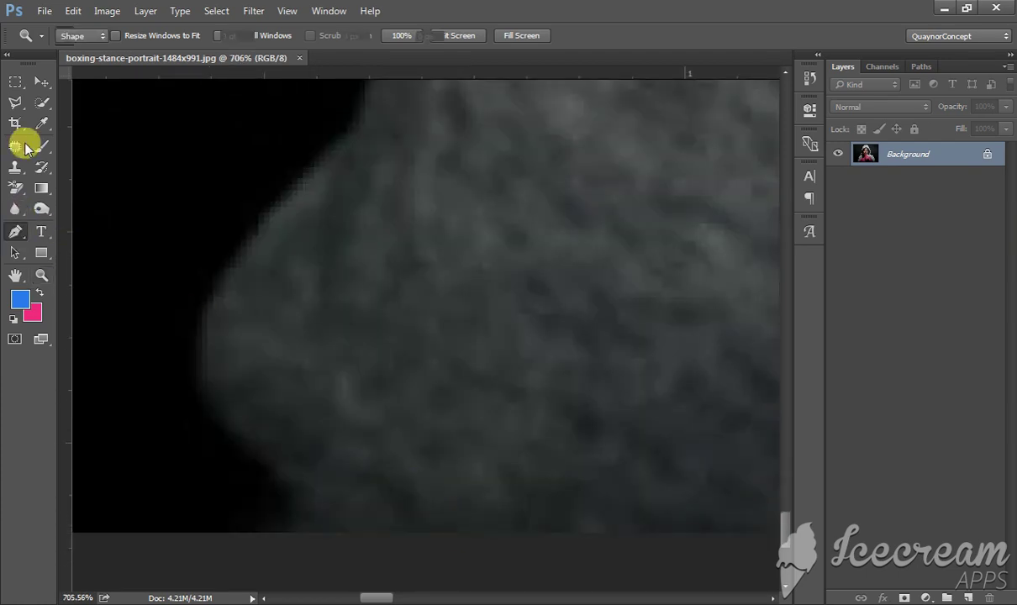
right_click(19, 233)
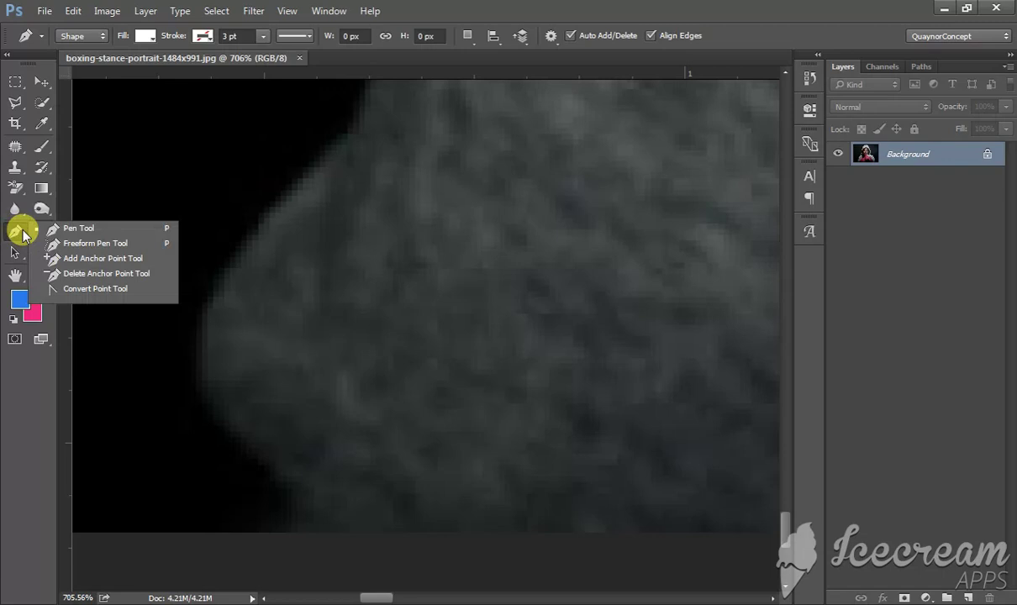
click(79, 229)
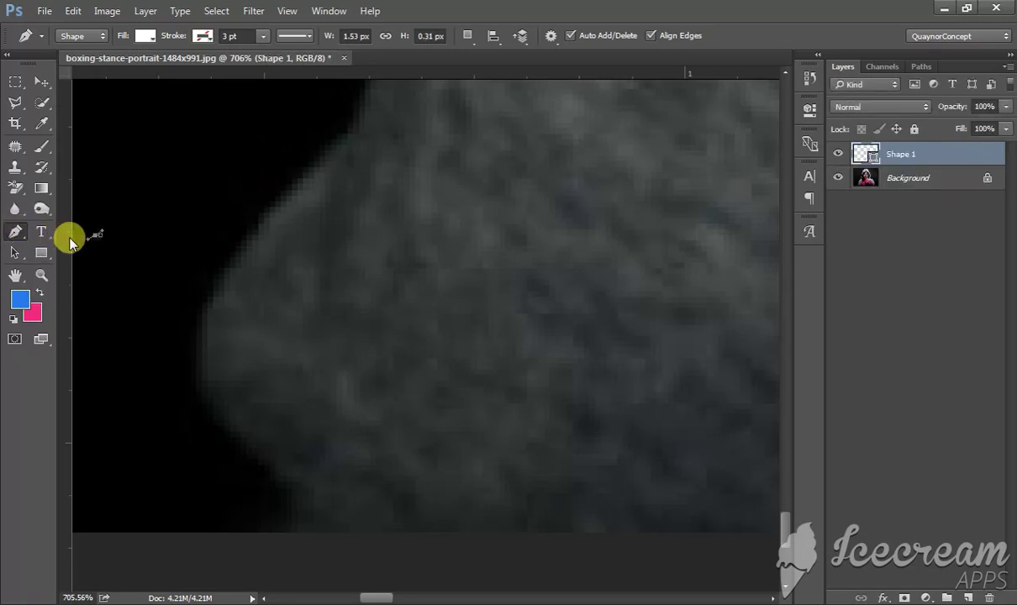
click(95, 235)
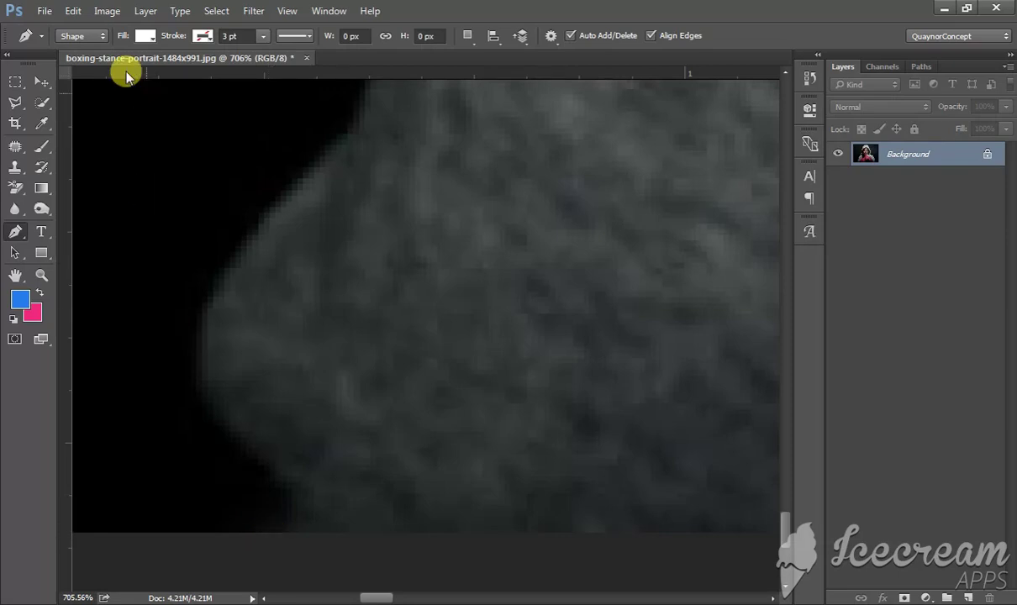
click(71, 36)
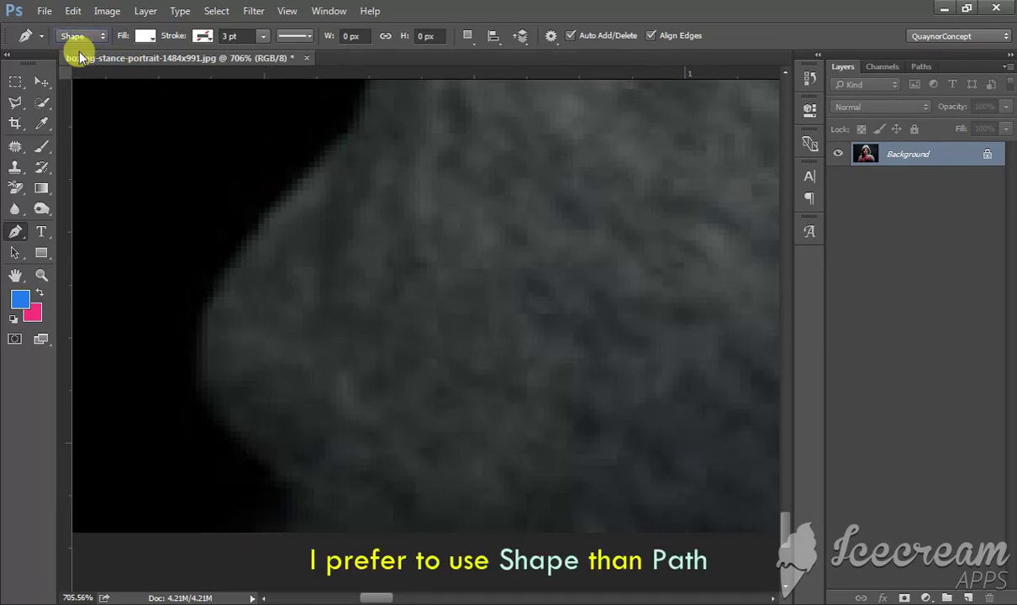
click(75, 35)
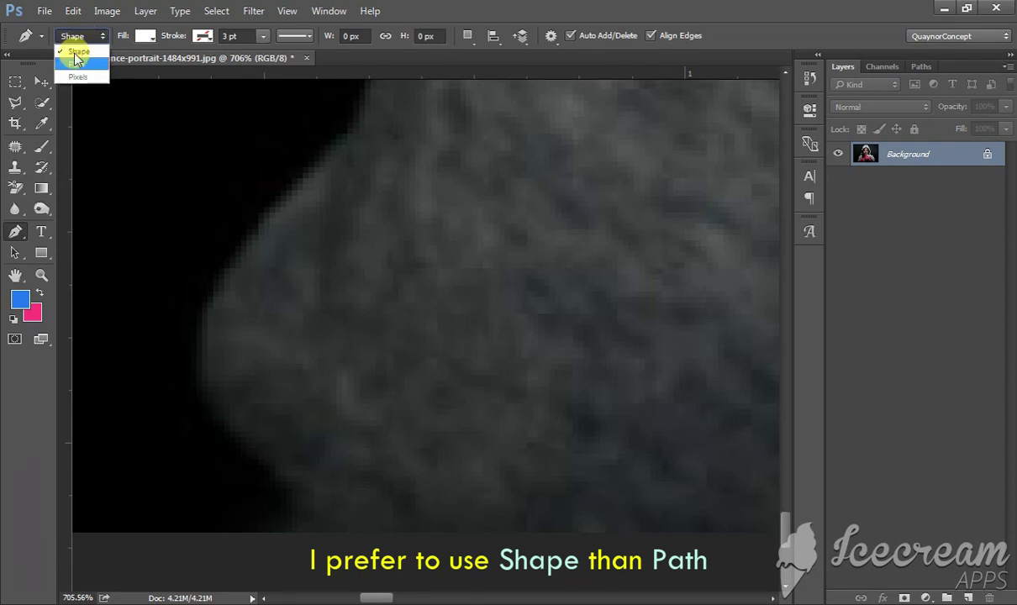
click(75, 48)
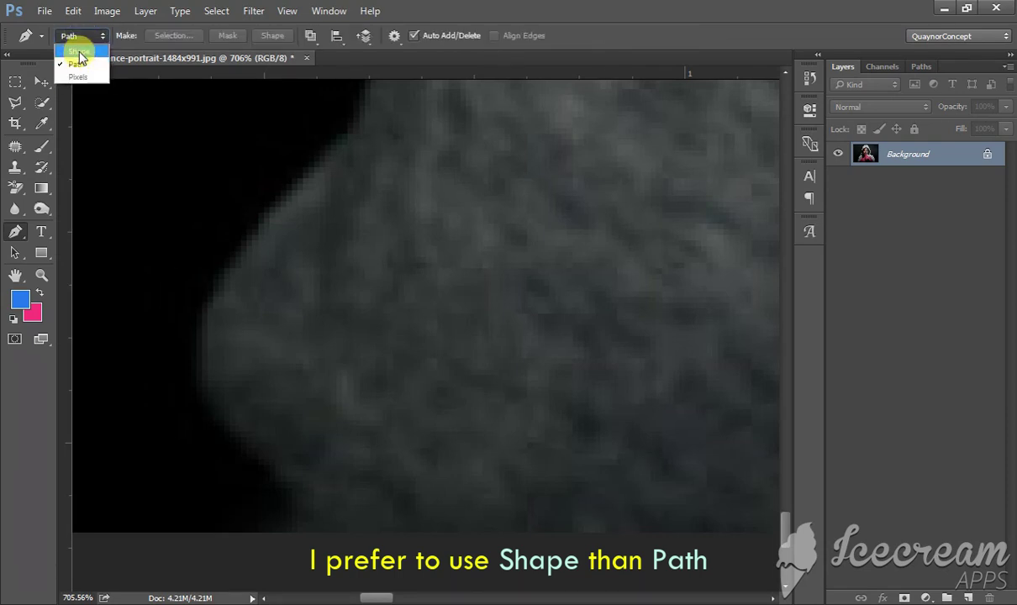
click(79, 53)
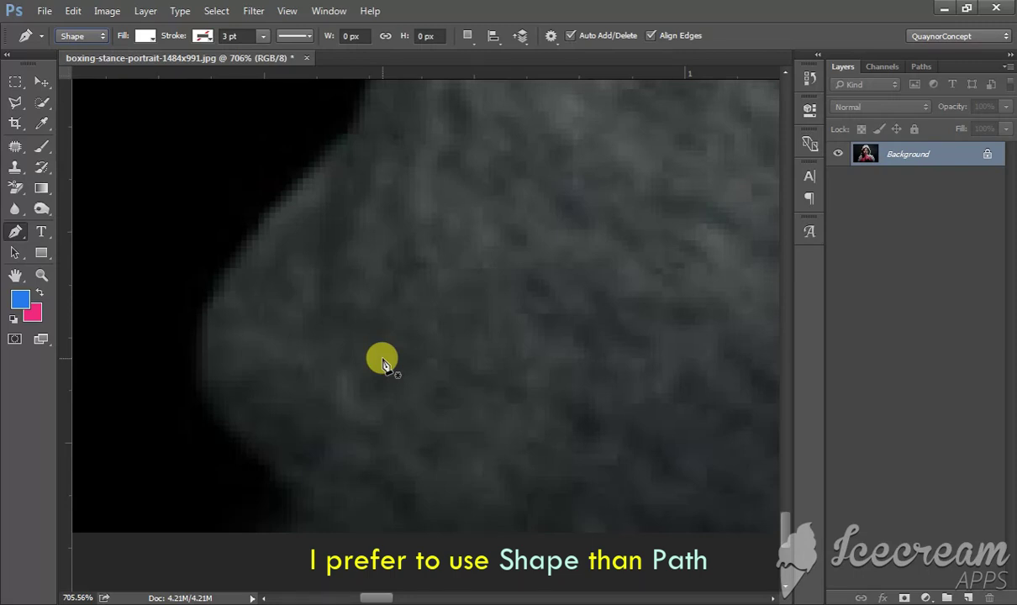
- Start the outline with anchors up the sleeve edge and set the shape fill to none
click(274, 550)
drag(287, 489, 254, 457)
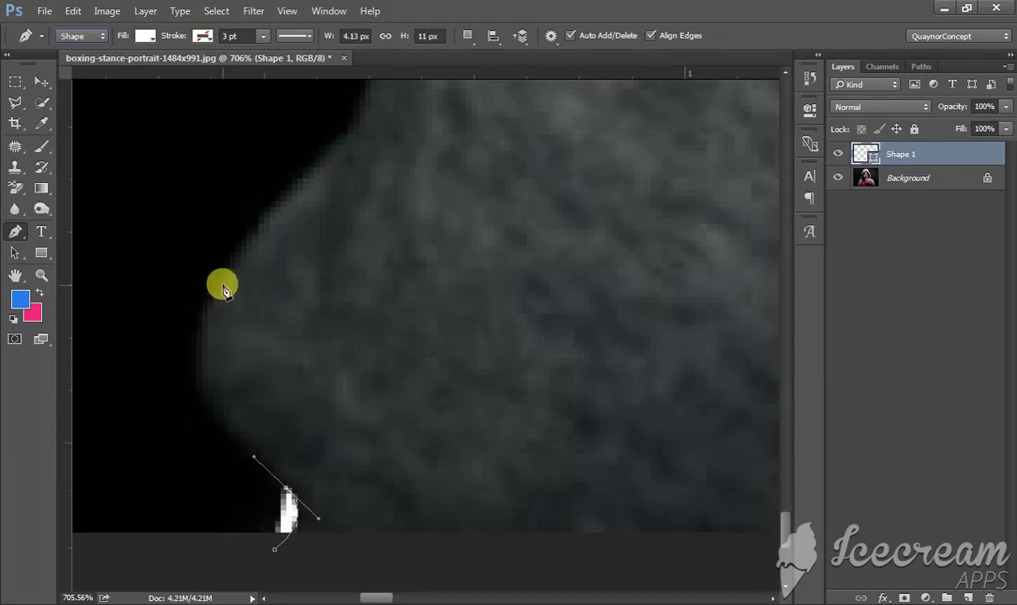
drag(224, 286, 290, 179)
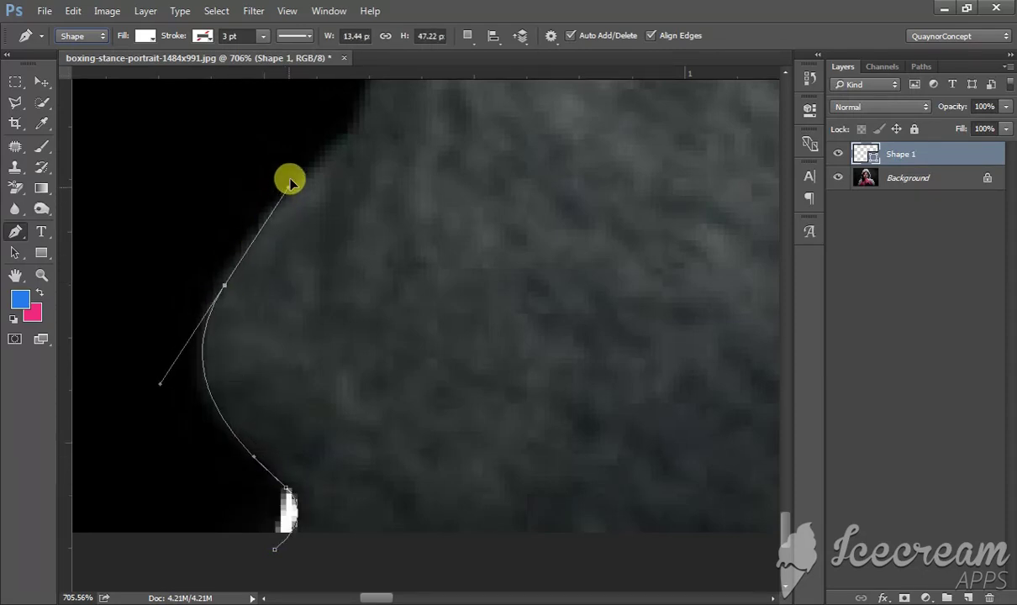
drag(285, 235, 246, 399)
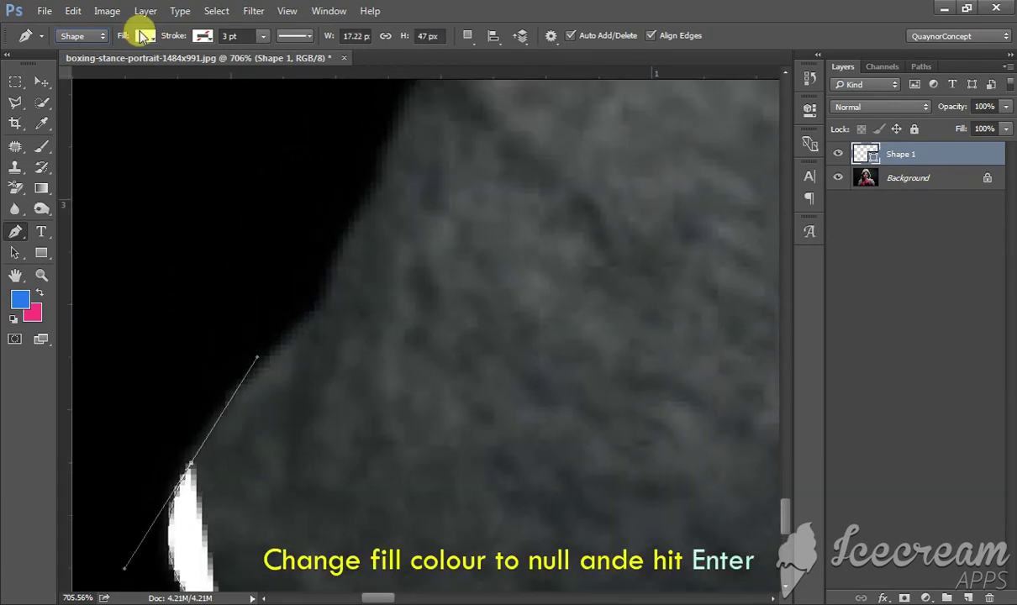
click(143, 36)
click(78, 67)
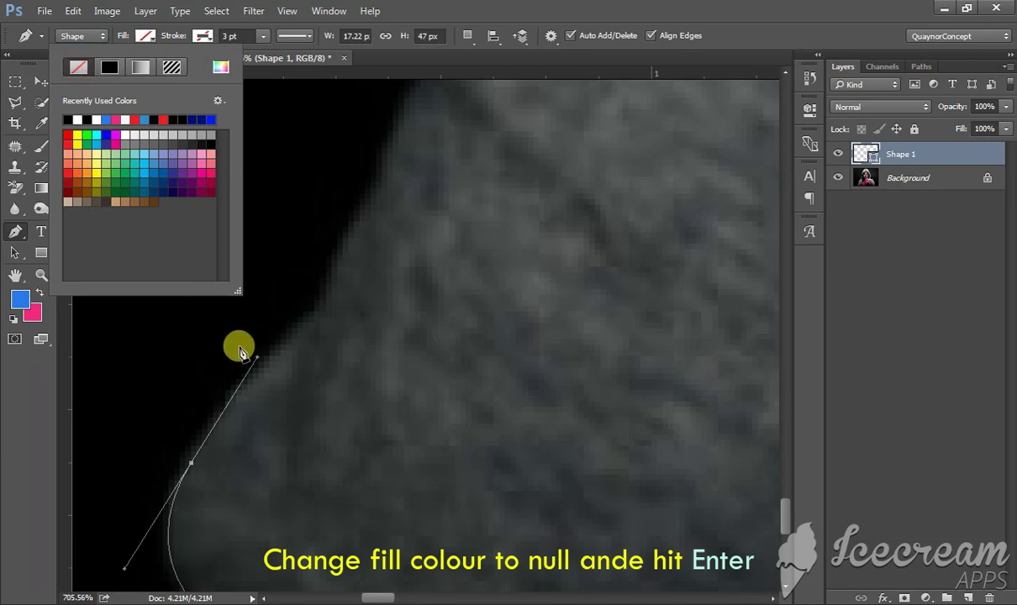
key(Return)
- Continue the outline with curved anchors over the shoulder and up the striped hood edge
click(323, 312)
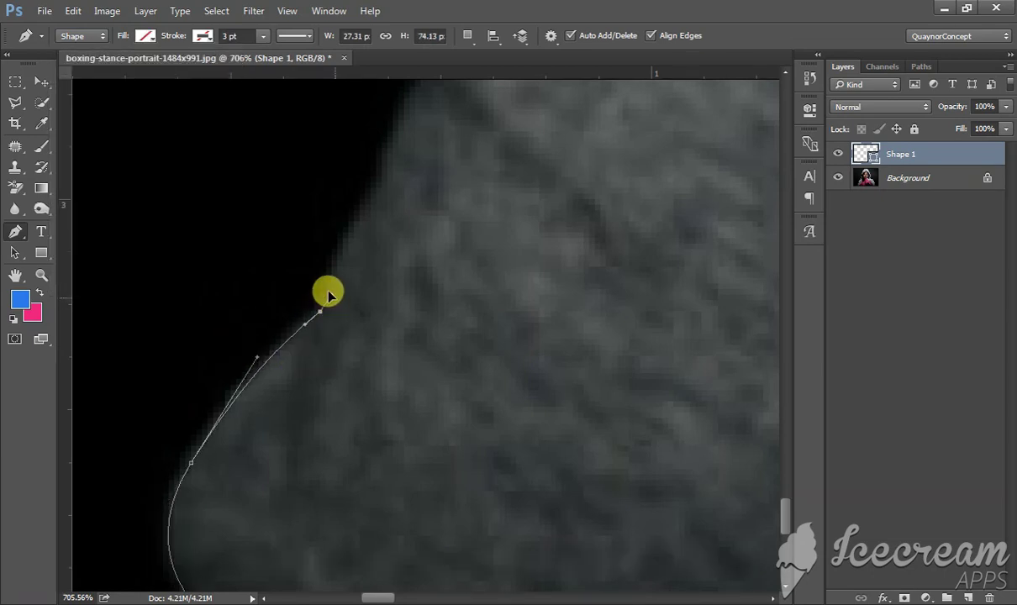
mouse_move(363, 233)
mouse_down()
mouse_move(336, 363)
mouse_move(378, 303)
mouse_up()
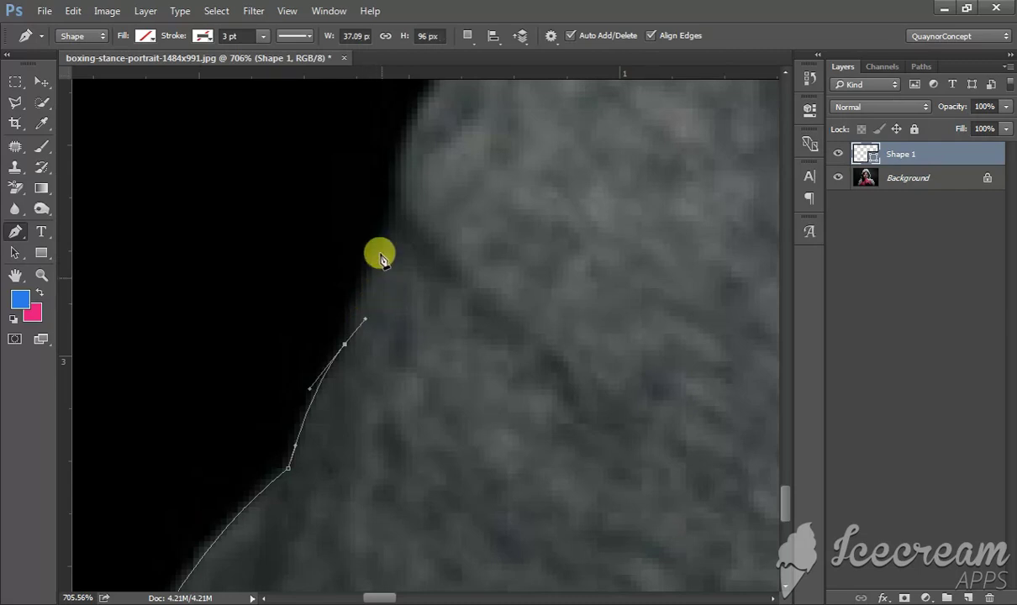
drag(389, 239, 426, 185)
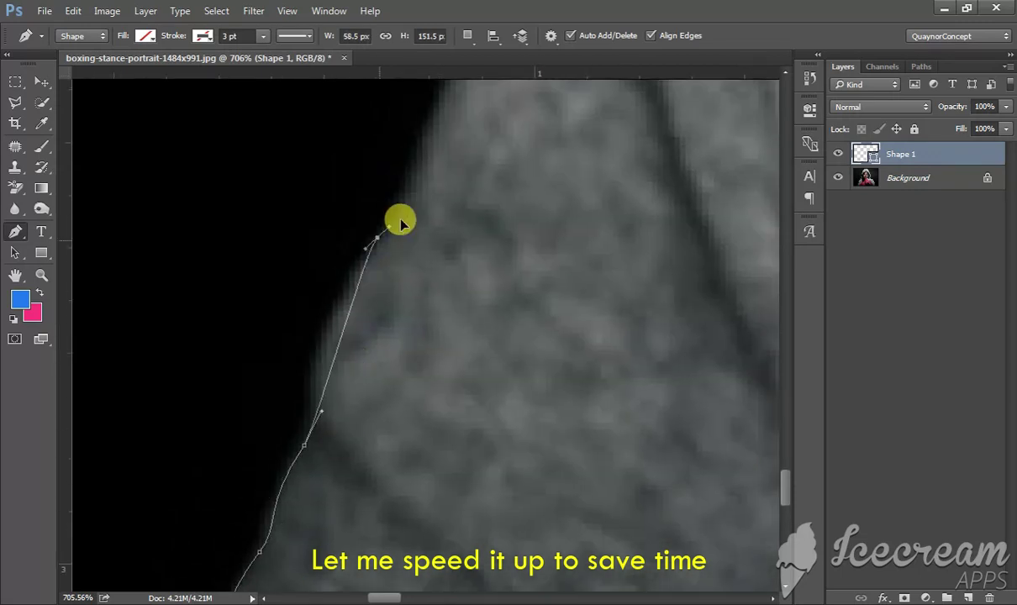
drag(377, 238, 492, 145)
drag(304, 458, 391, 204)
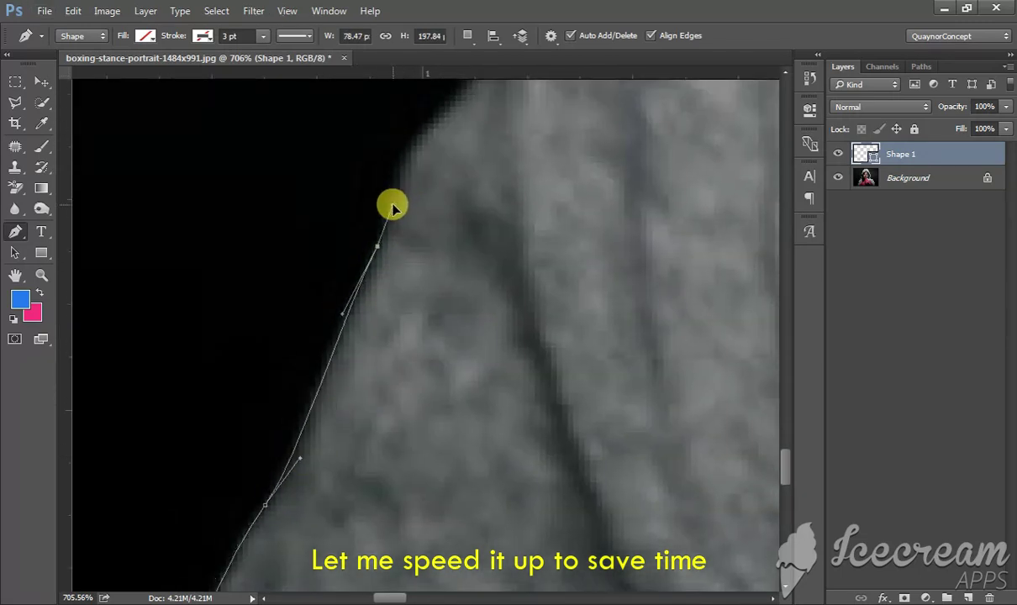
drag(378, 289, 431, 223)
drag(374, 295, 420, 204)
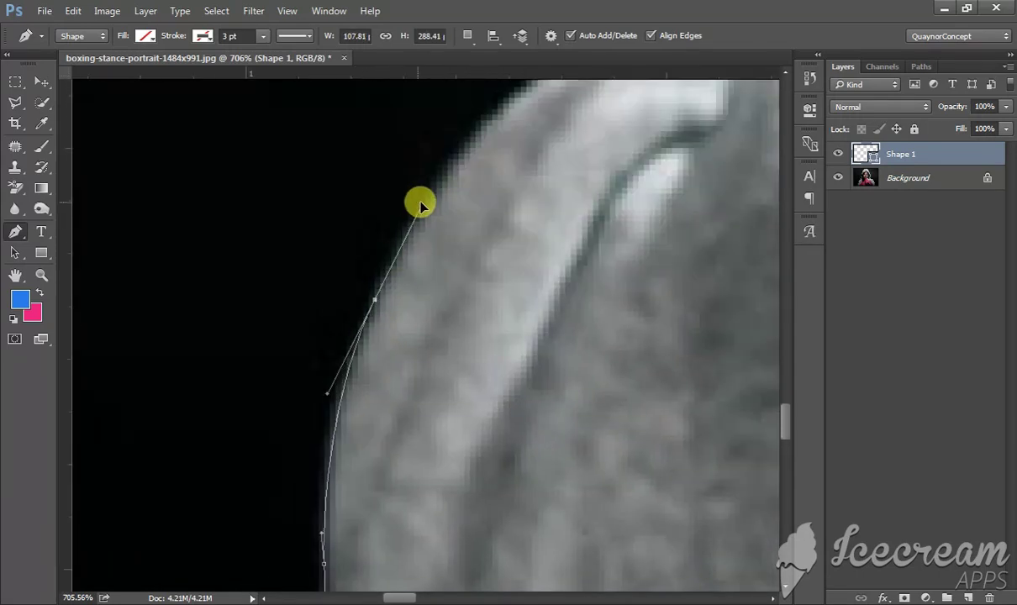
drag(418, 320, 470, 269)
drag(558, 208, 626, 198)
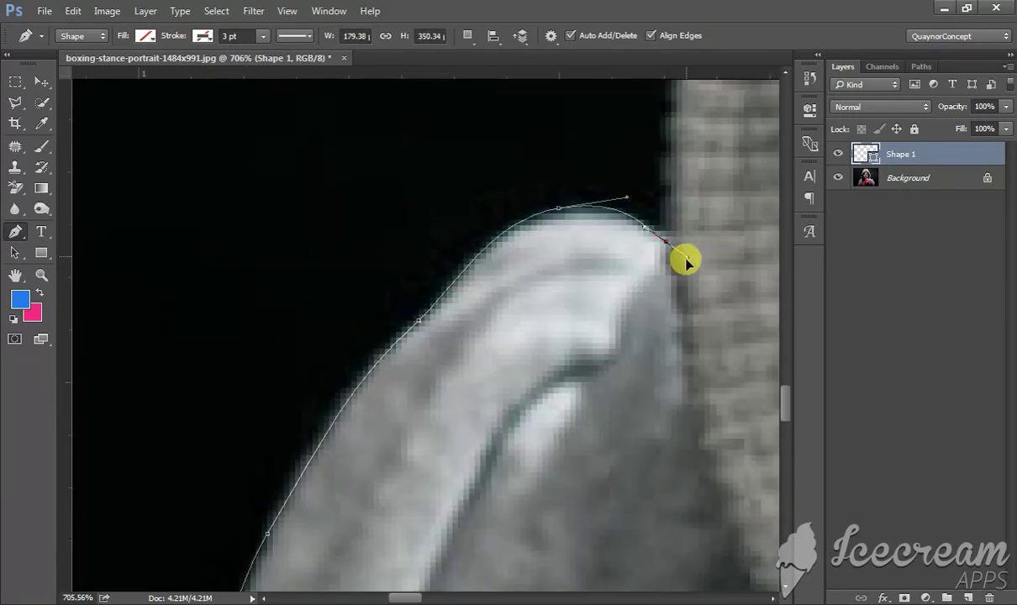
drag(669, 240, 668, 211)
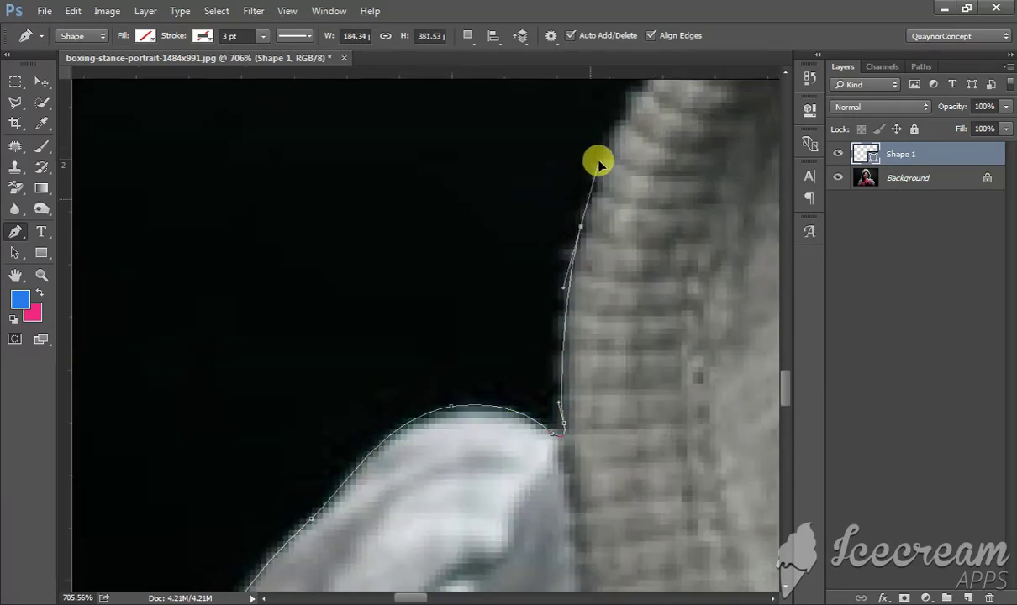
click(564, 172)
click(438, 204)
- Continue the pen outline with anchor points along the upper arm edge
click(456, 129)
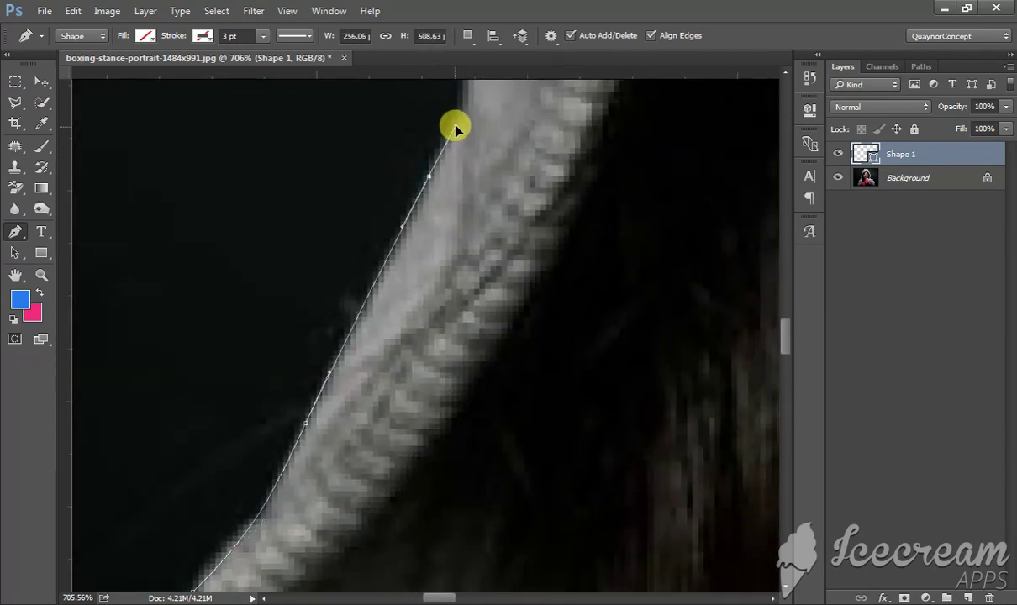
scroll(401, 209, up, 3)
scroll(393, 220, up, 3)
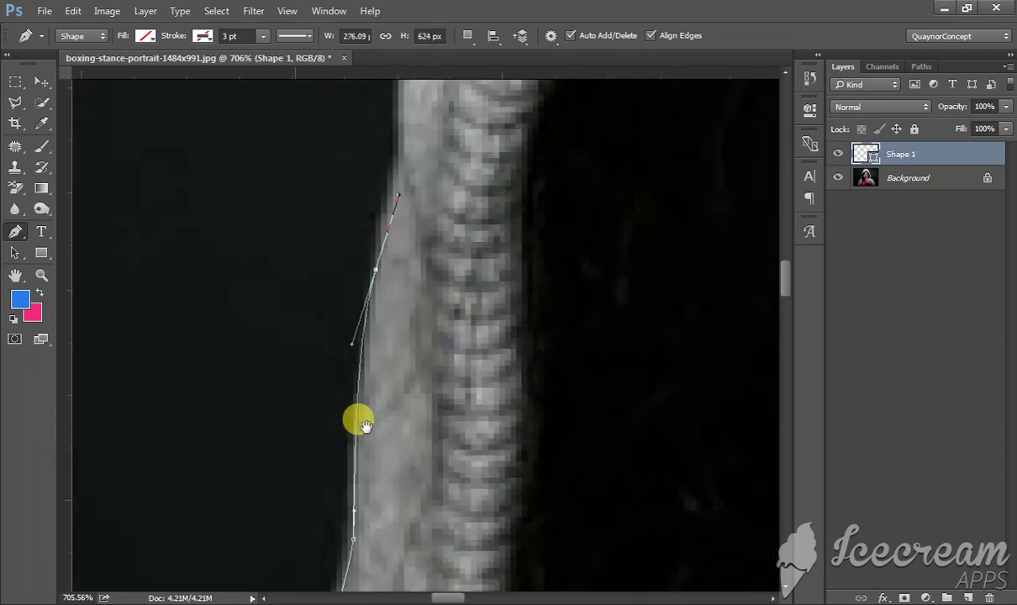
scroll(327, 388, up, 3)
click(341, 397)
scroll(347, 347, up, 3)
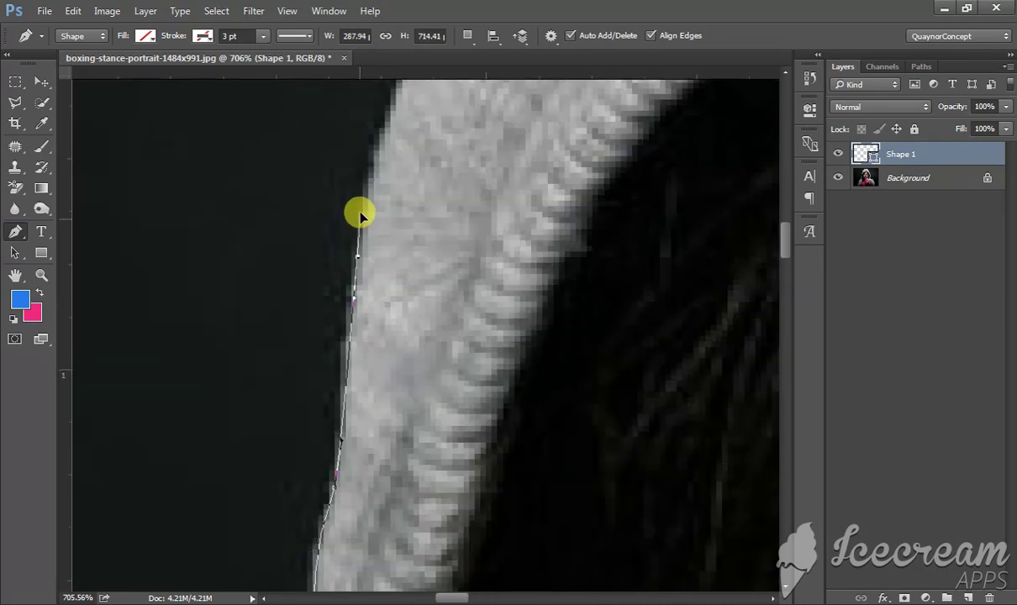
scroll(356, 211, up, 3)
click(380, 226)
scroll(363, 349, up, 2)
scroll(359, 337, up, 2)
scroll(340, 443, up, 2)
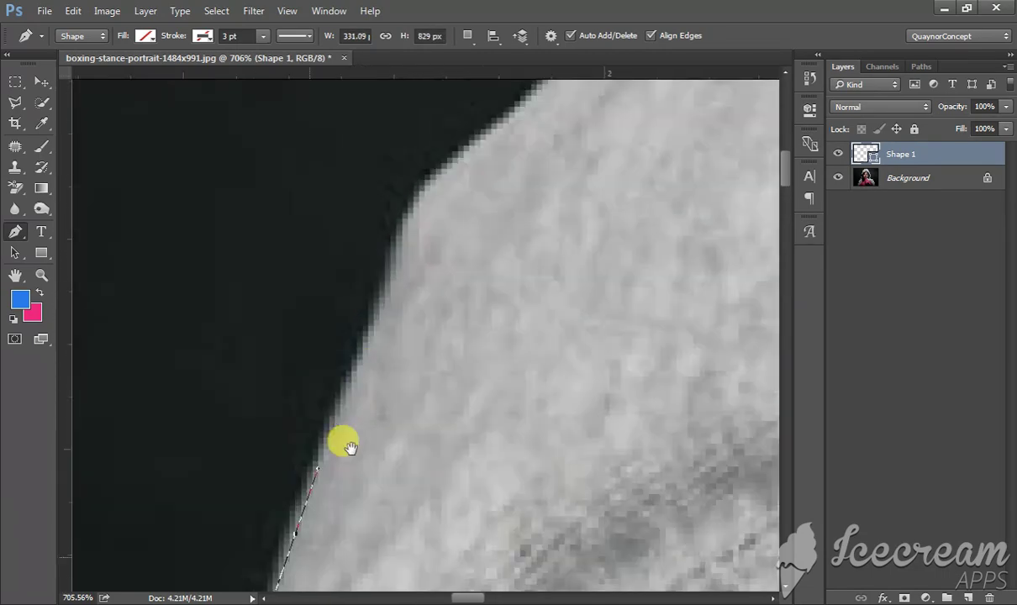
scroll(380, 266, up, 2)
click(380, 265)
scroll(379, 265, up, 2)
click(488, 146)
scroll(336, 359, up, 2)
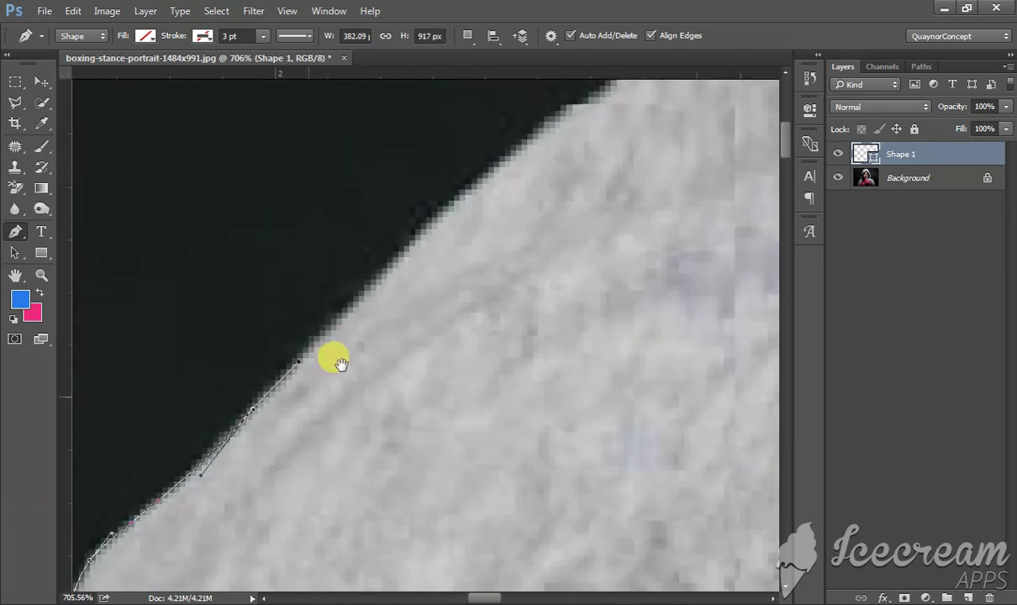
click(525, 141)
scroll(471, 210, up, 2)
click(473, 181)
- Follow the curved arm downward with more anchors, including one smooth curved point
scroll(454, 202, right, 3)
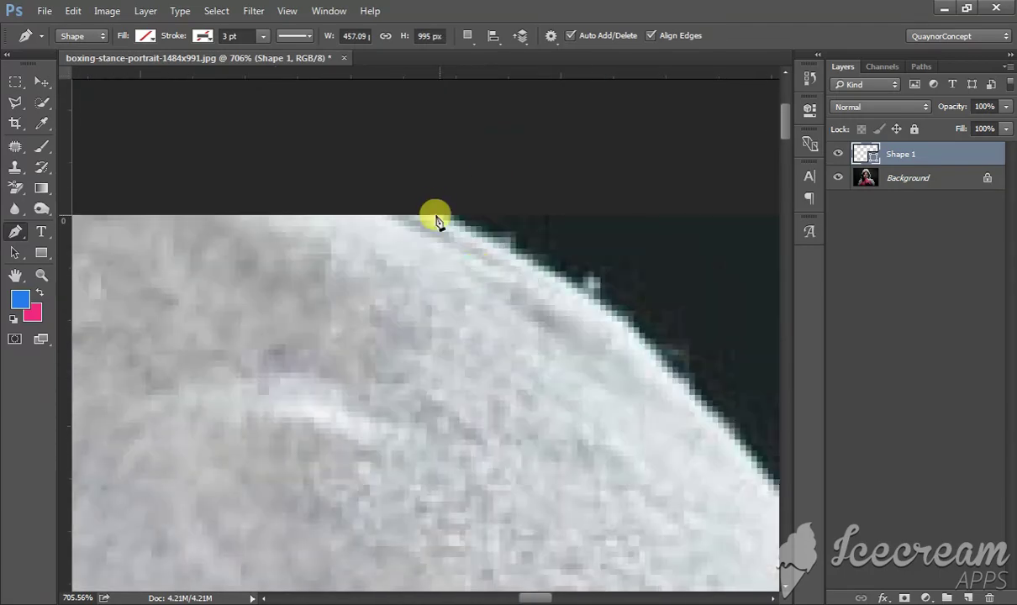
click(498, 249)
click(527, 273)
click(567, 293)
scroll(589, 361, right, 3)
click(558, 376)
scroll(333, 220, down, 2)
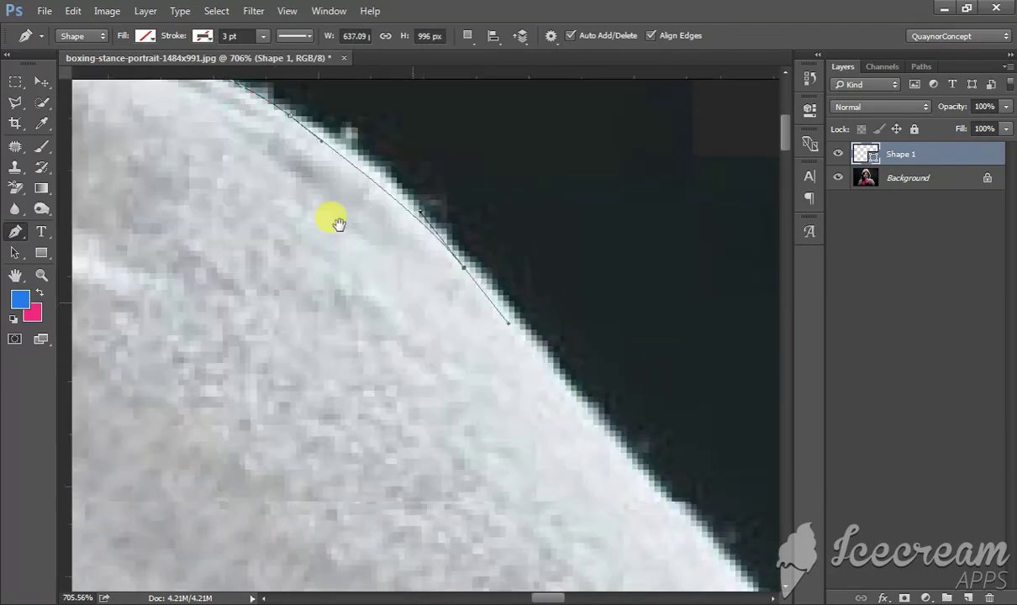
scroll(504, 353, up, 2)
click(603, 459)
scroll(476, 427, down, 3)
click(488, 491)
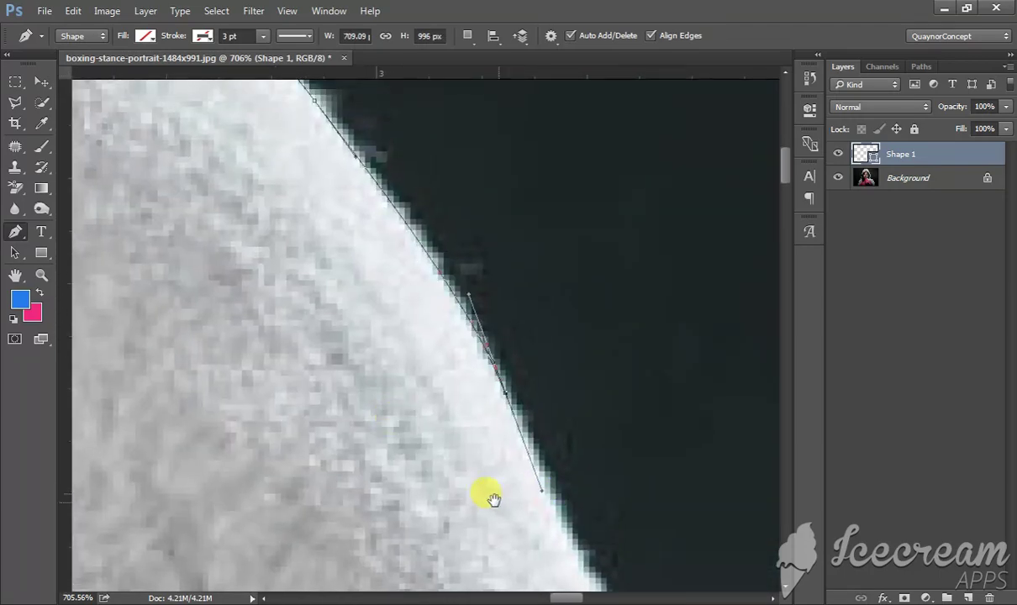
scroll(513, 513, down, 1)
scroll(504, 462, down, 3)
scroll(462, 361, down, 3)
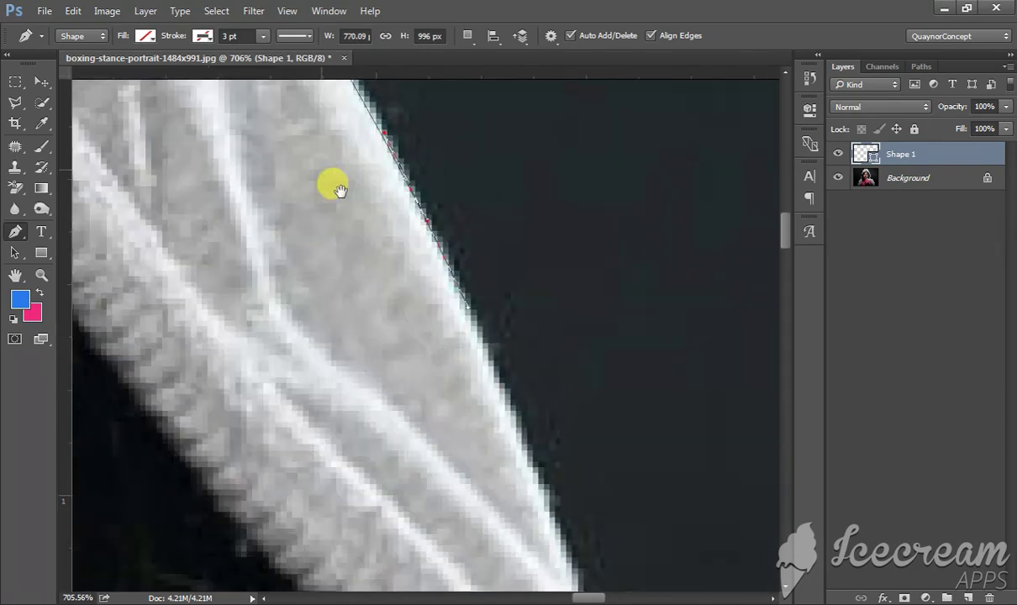
click(526, 499)
scroll(495, 518, down, 3)
scroll(477, 324, down, 2)
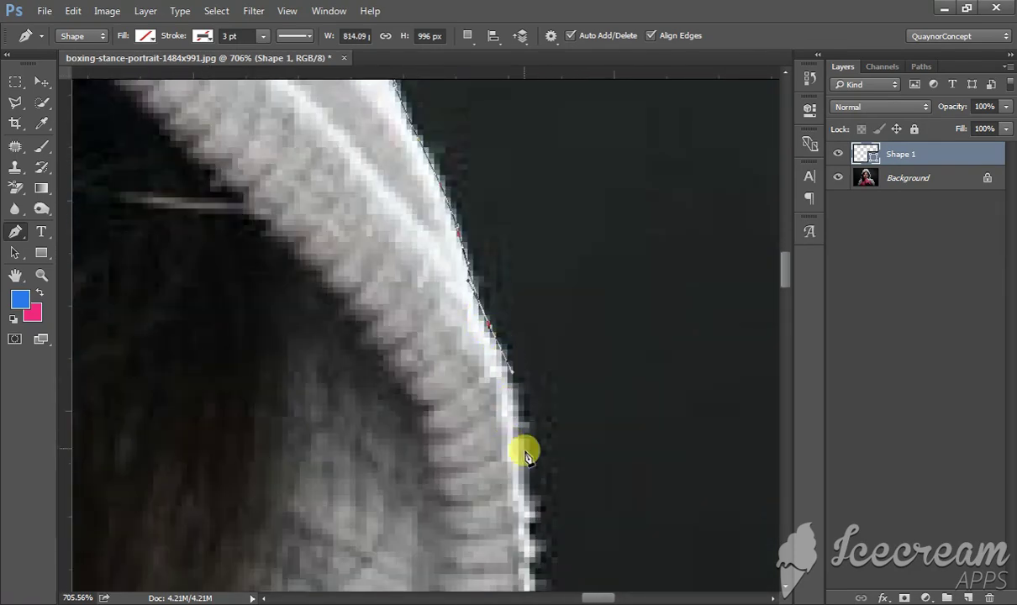
scroll(522, 449, down, 2)
drag(479, 439, 480, 505)
scroll(462, 502, down, 2)
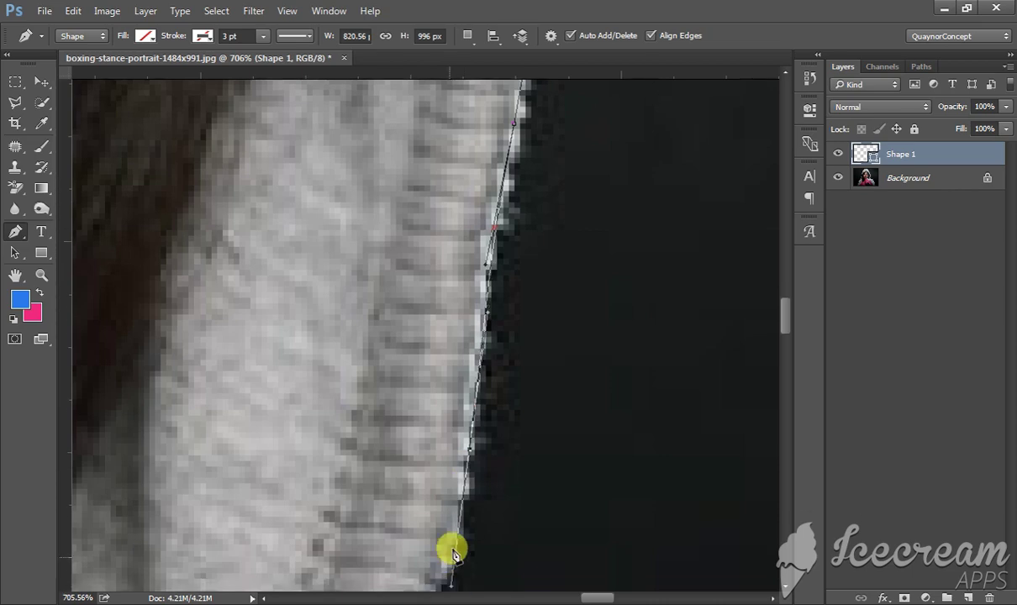
- Trace across the shoulder edge with a corner point and a smooth curved point
click(447, 547)
scroll(447, 547, down, 3)
click(393, 483)
scroll(393, 483, down, 3)
click(406, 321)
click(492, 372)
scroll(495, 325, down, 3)
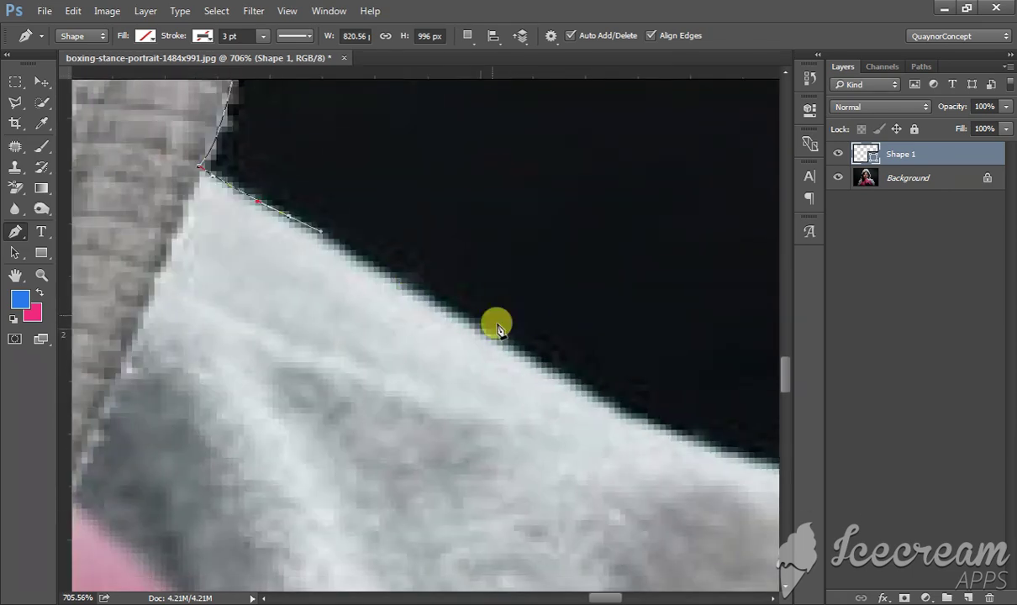
click(285, 220)
scroll(517, 372, down, 2)
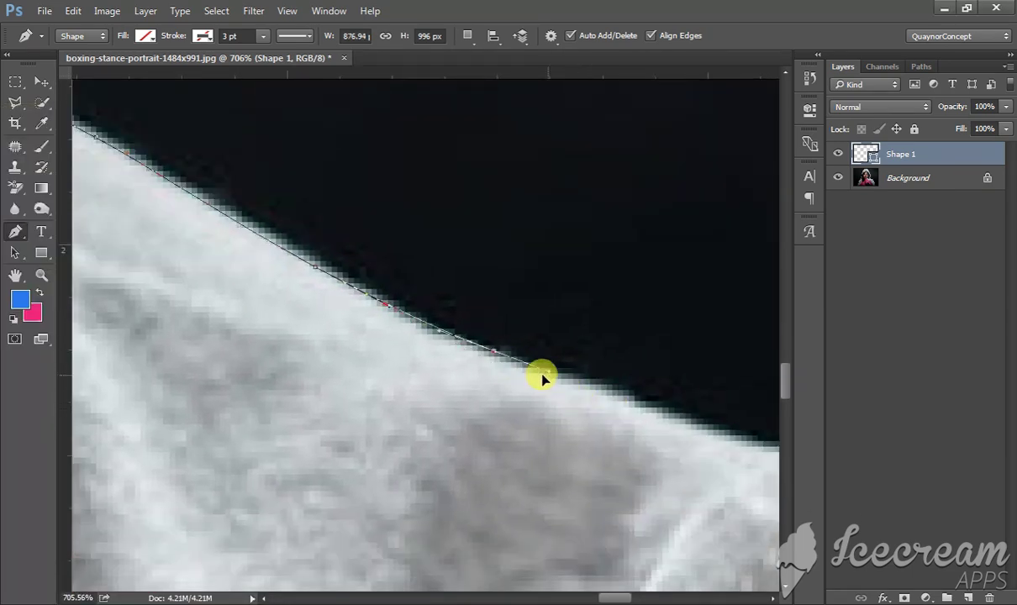
click(542, 379)
scroll(504, 353, down, 3)
scroll(427, 333, down, 2)
click(461, 318)
drag(601, 317, 651, 359)
scroll(588, 336, down, 3)
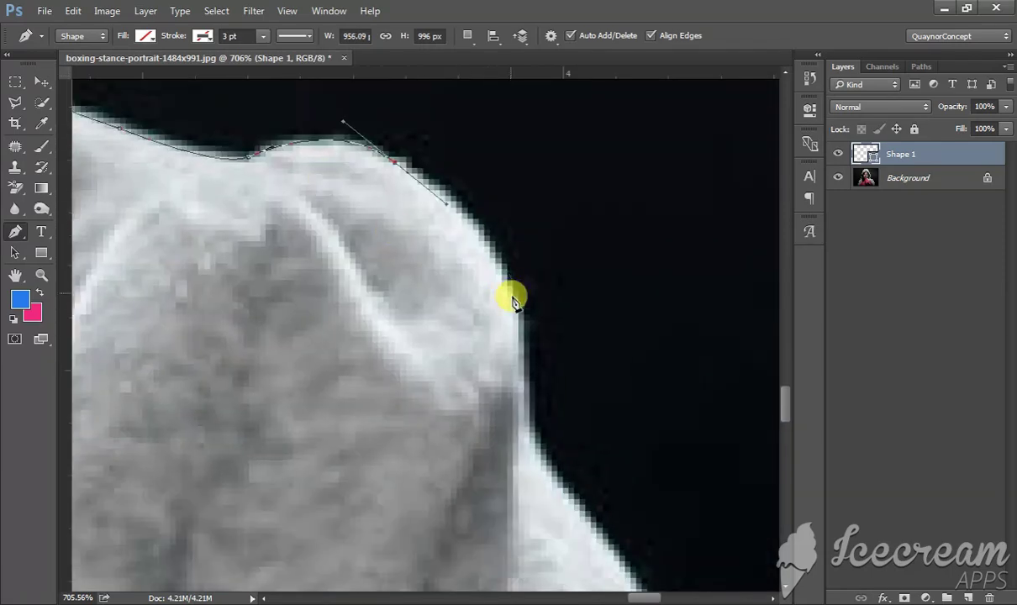
click(503, 363)
scroll(517, 376, down, 3)
click(453, 327)
scroll(465, 325, down, 3)
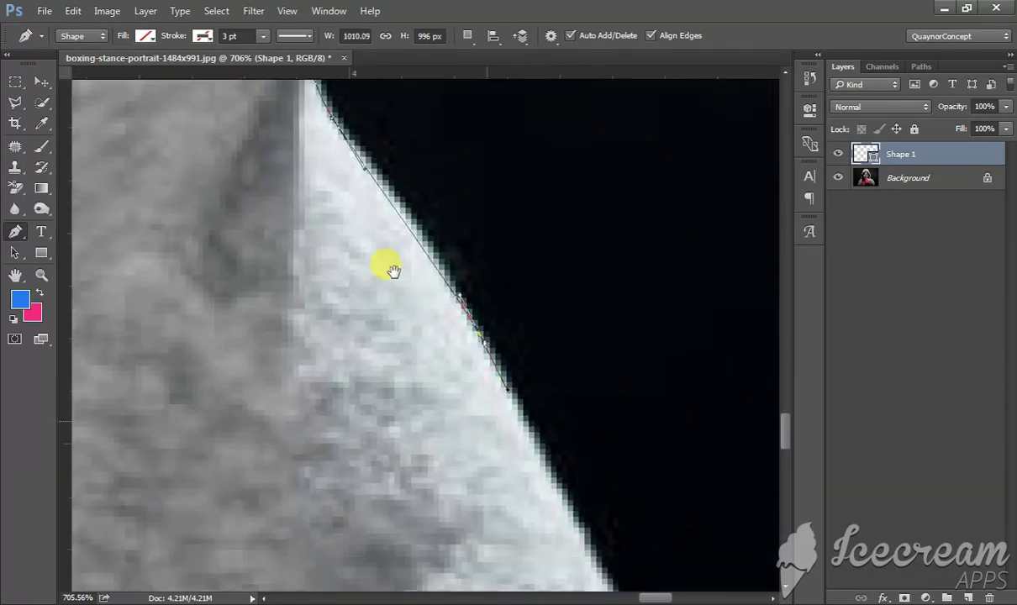
scroll(458, 383, down, 3)
scroll(530, 479, down, 3)
- Carry the outline down the shoulder to the photo's bottom edge and along it
click(547, 466)
scroll(533, 421, down, 3)
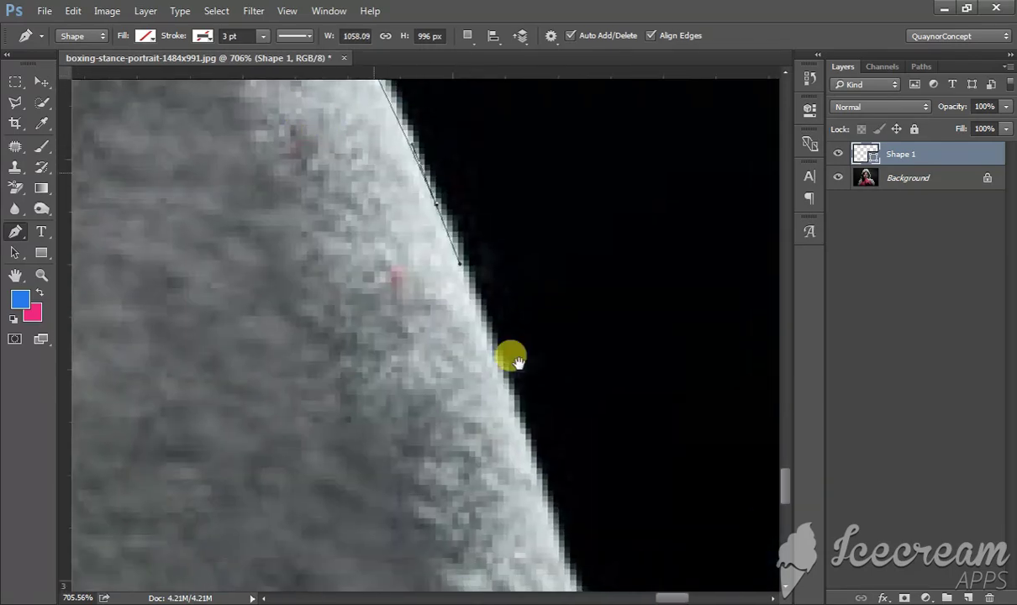
click(517, 361)
scroll(537, 471, down, 3)
scroll(555, 563, down, 3)
scroll(563, 530, down, 3)
click(571, 504)
scroll(538, 437, down, 3)
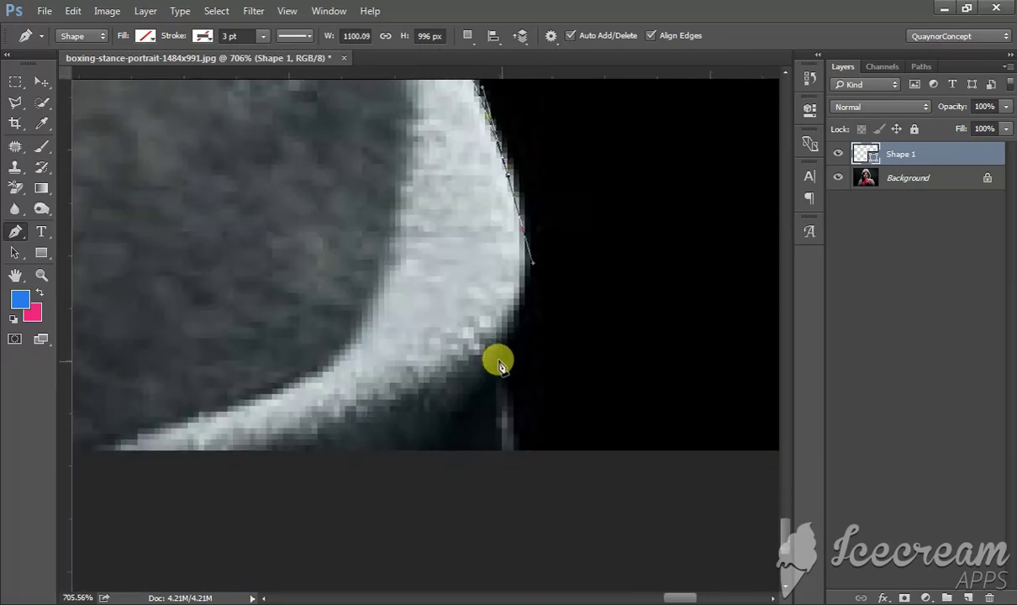
click(498, 353)
click(509, 460)
drag(469, 462, 474, 387)
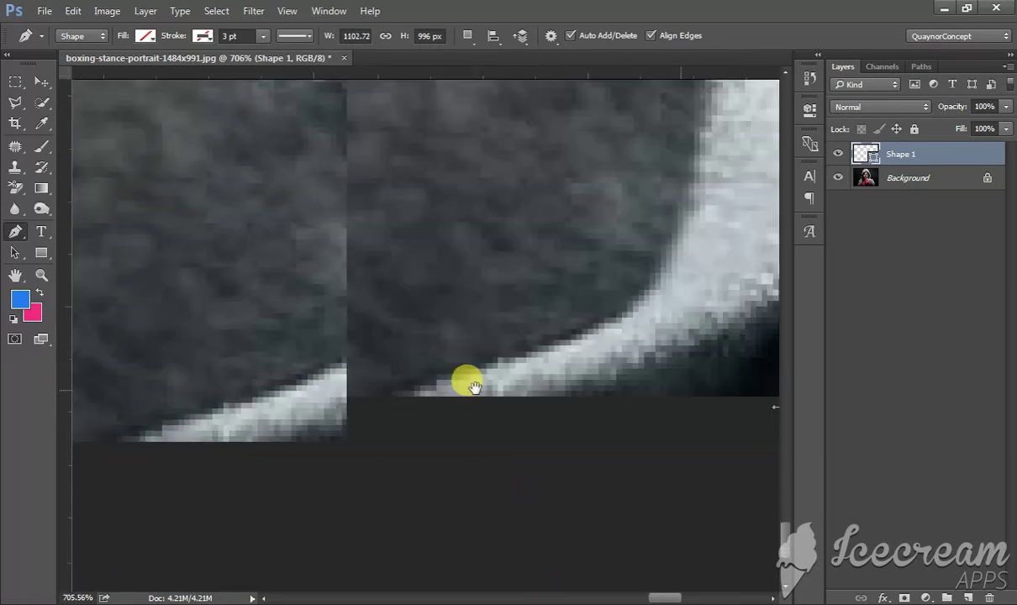
scroll(521, 412, left, 5)
scroll(613, 378, left, 5)
scroll(530, 319, left, 5)
scroll(401, 348, left, 5)
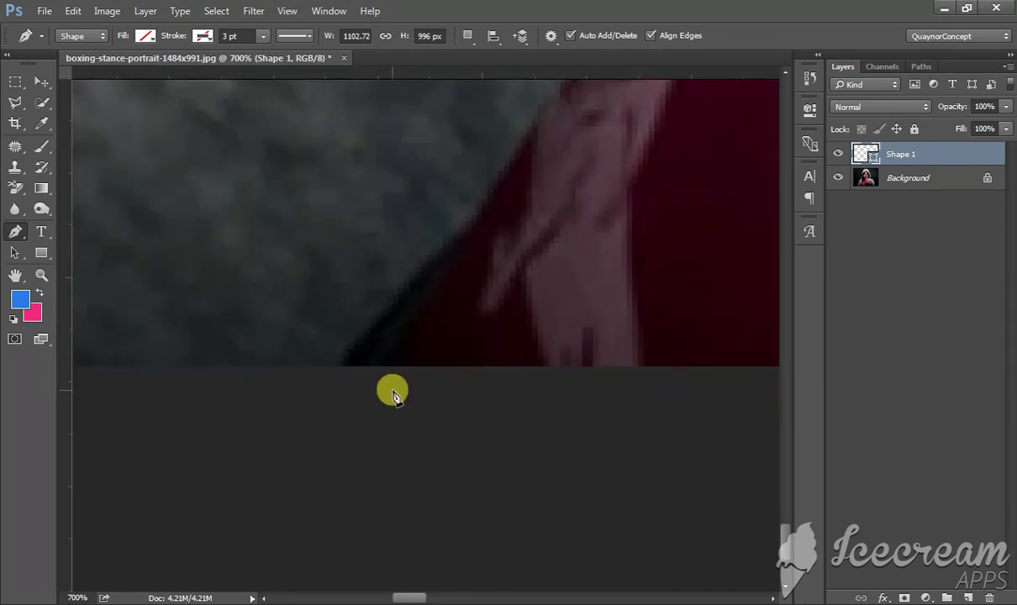
scroll(370, 382, down, 2)
scroll(277, 361, down, 3)
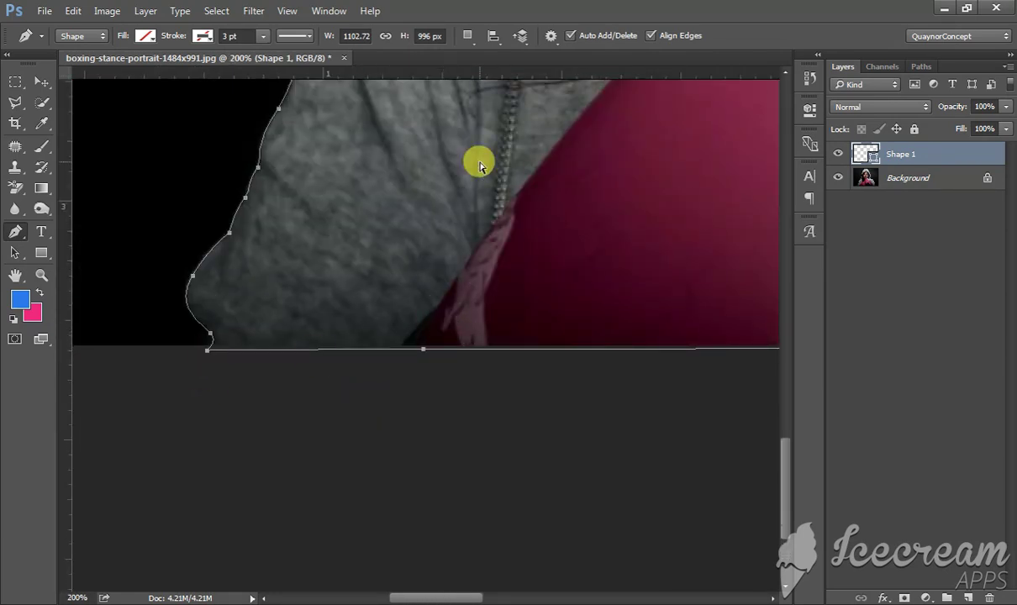
- Fit the image on screen and turn the traced path into a selection with no feathering
key(ctrl+0)
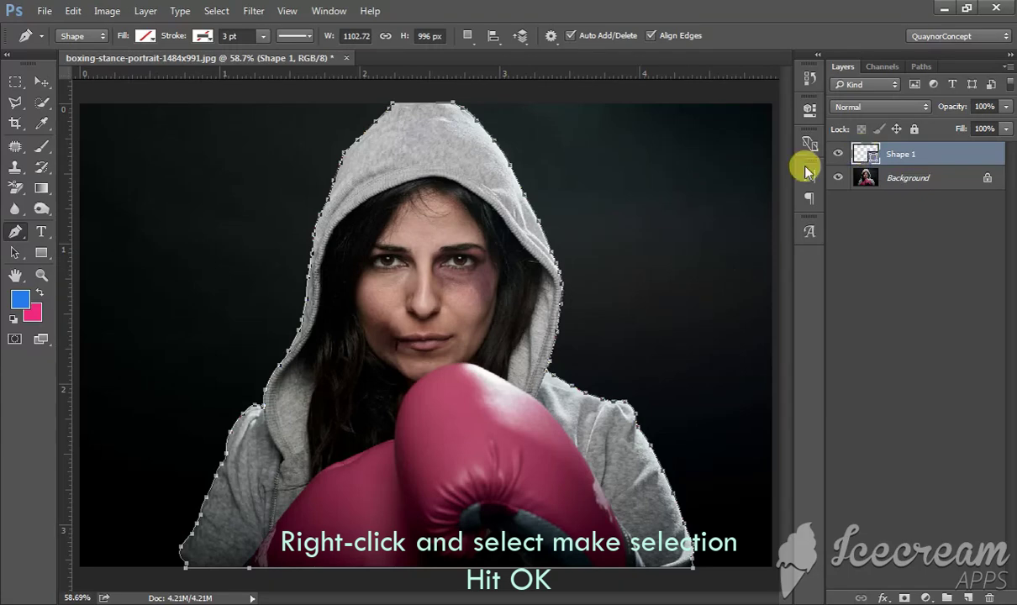
right_click(452, 195)
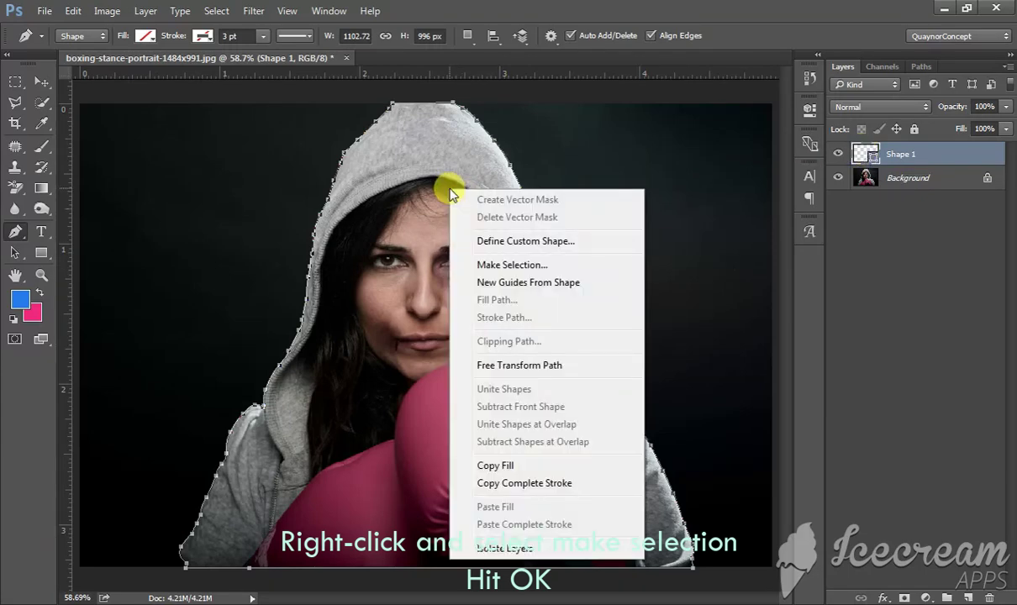
click(496, 267)
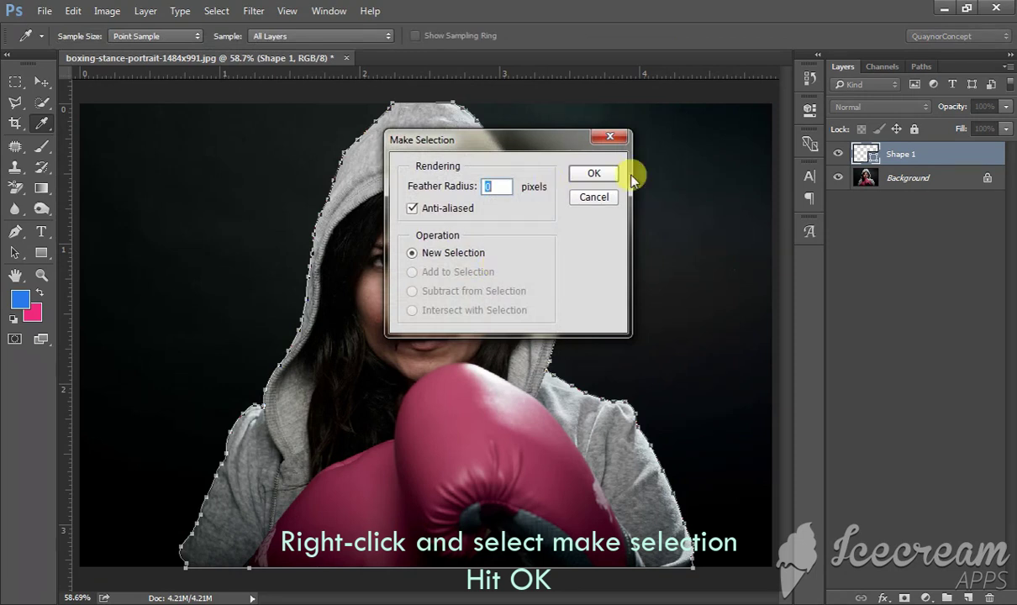
click(589, 173)
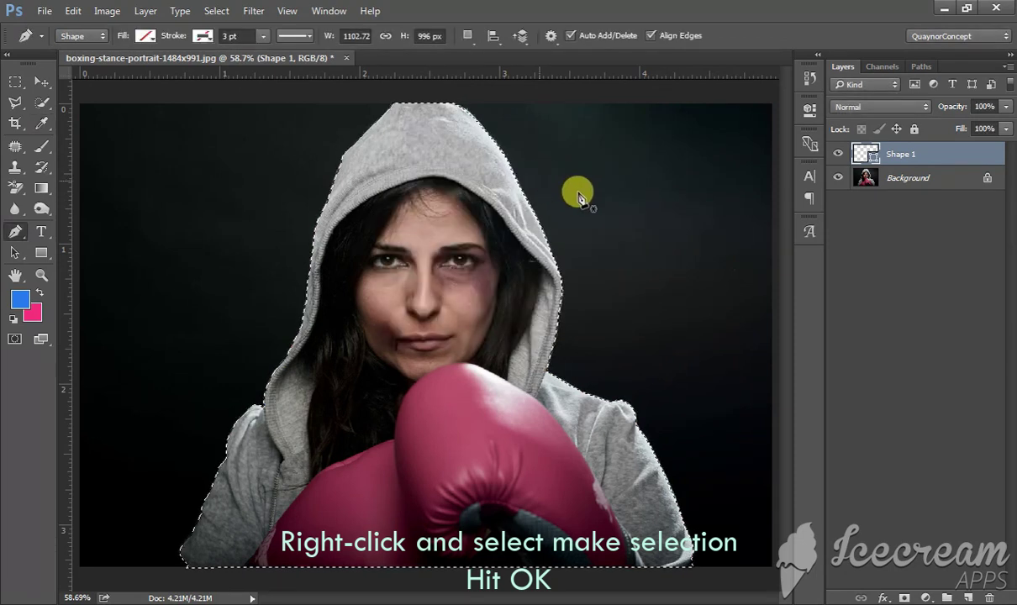
- Hide Shape 1 and mask the Background photo to the selection, leaving the boxer on transparency
click(882, 177)
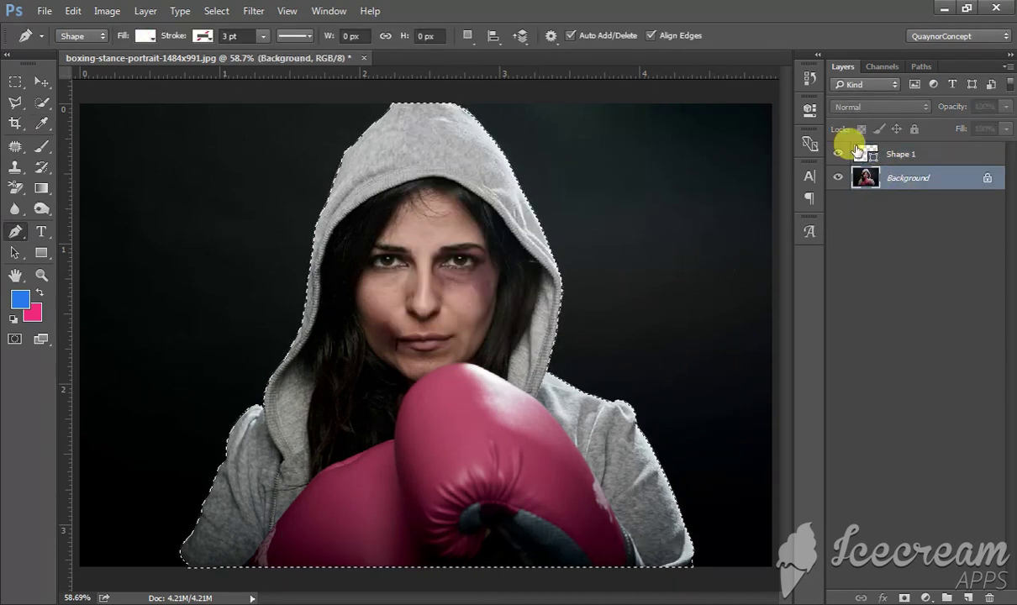
click(838, 154)
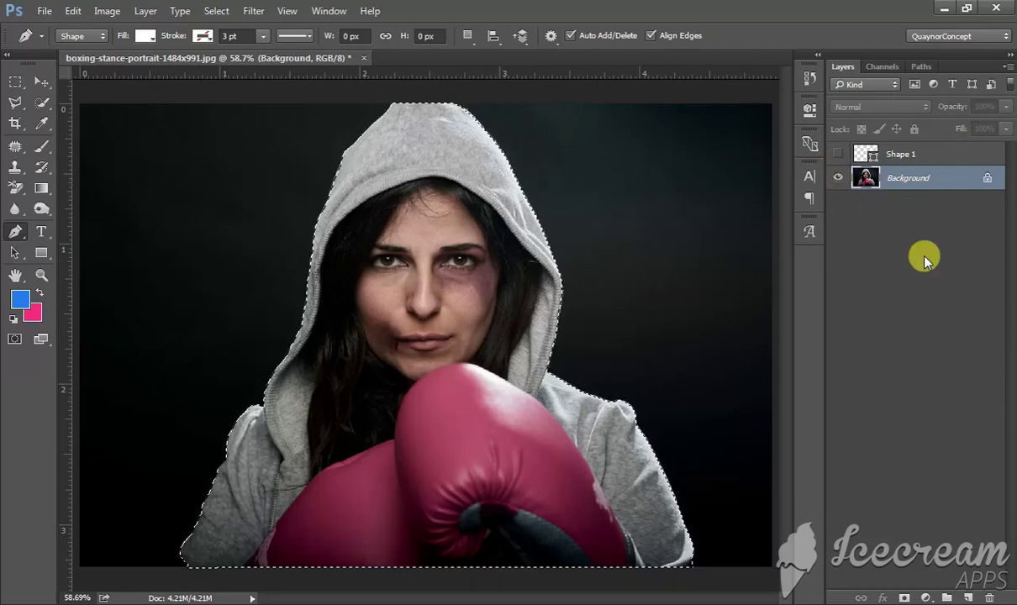
click(903, 598)
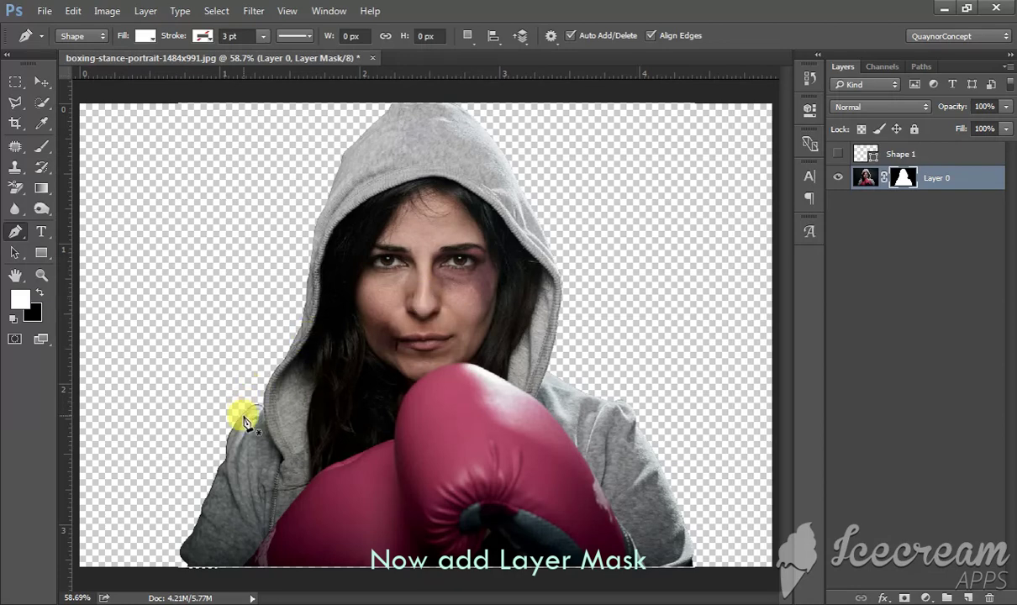
key(v)
key(z)
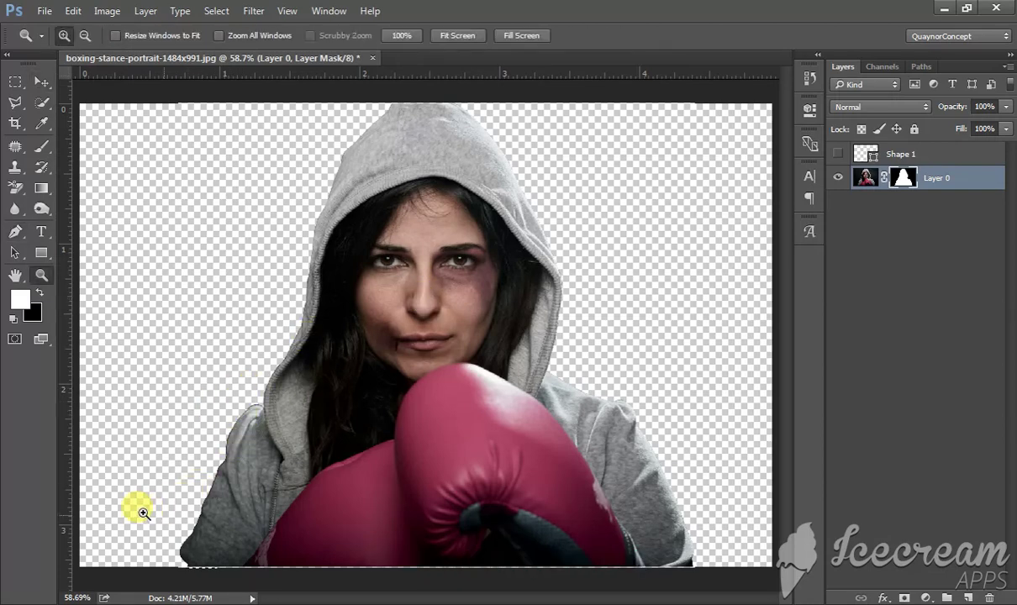
drag(137, 496, 291, 565)
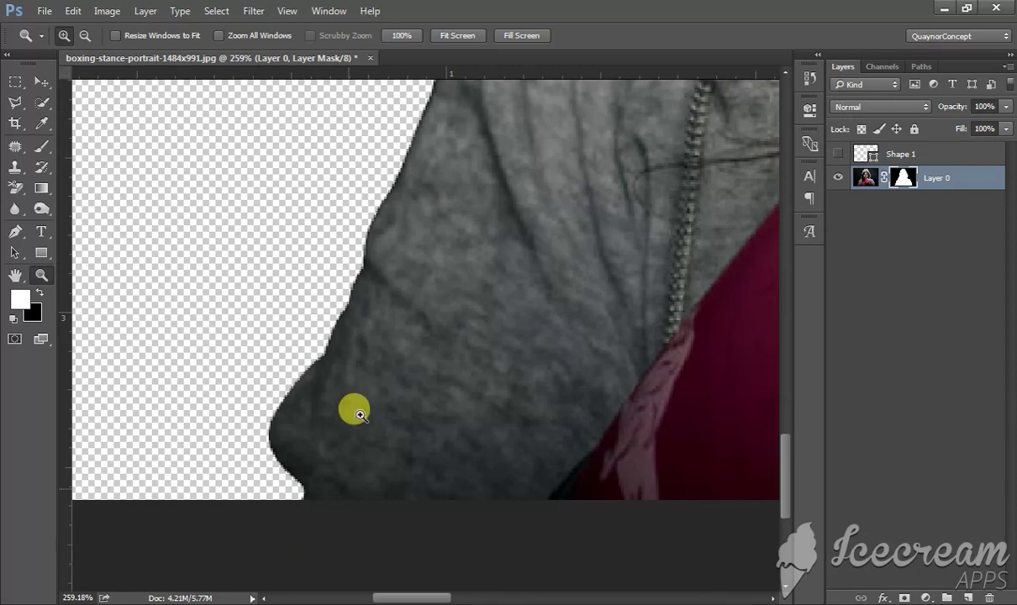
click(381, 313)
drag(386, 333, 374, 485)
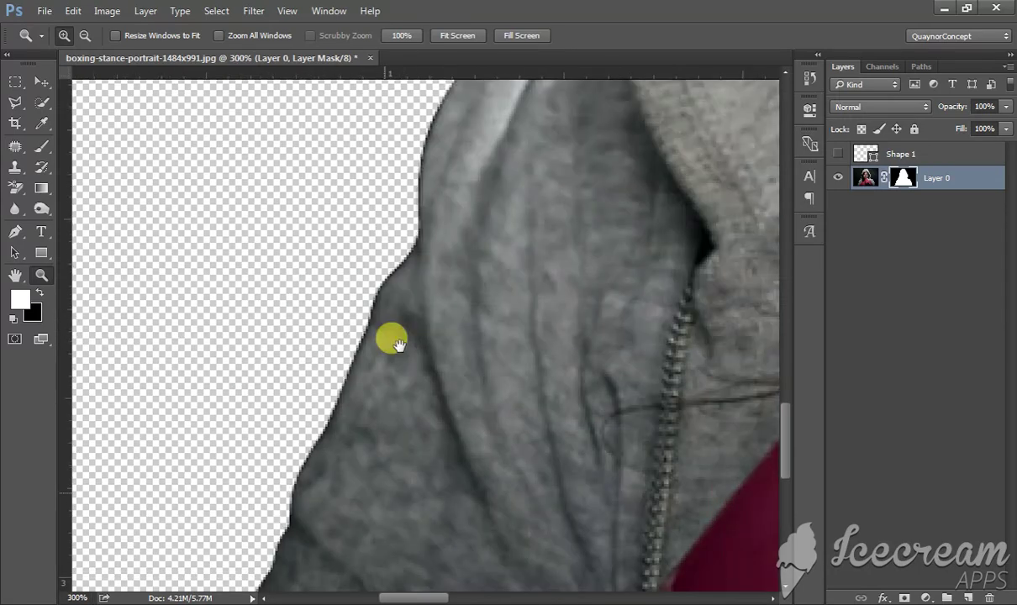
mouse_move(397, 343)
mouse_down()
mouse_move(363, 385)
mouse_move(302, 409)
mouse_move(438, 444)
mouse_up()
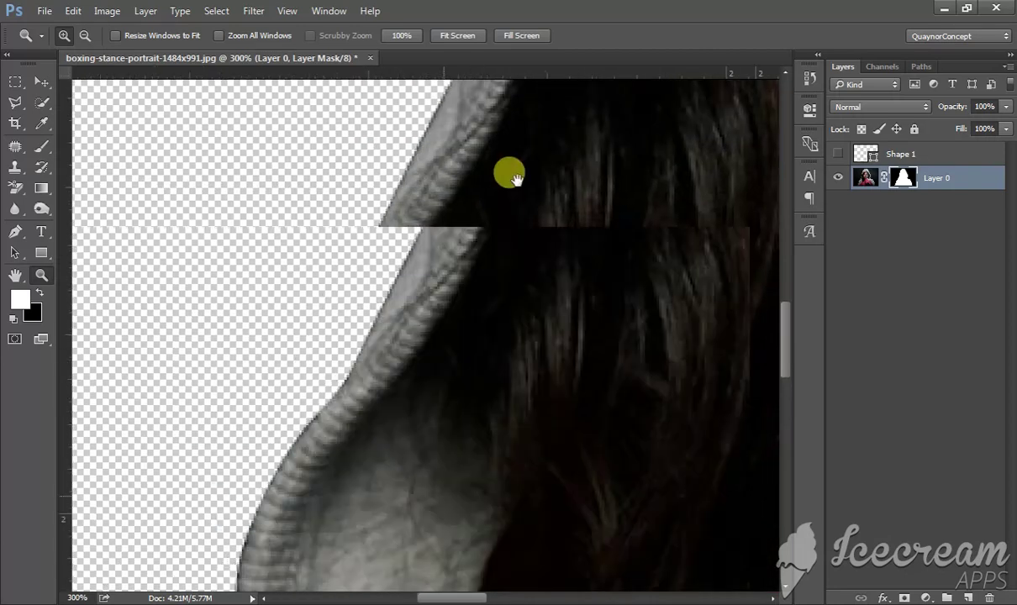
mouse_move(515, 178)
mouse_down()
mouse_move(402, 415)
mouse_move(463, 406)
mouse_move(542, 424)
mouse_move(463, 431)
mouse_move(717, 263)
mouse_move(502, 324)
mouse_move(746, 266)
mouse_move(563, 94)
mouse_move(651, 435)
mouse_move(619, 547)
mouse_move(563, 404)
mouse_move(504, 176)
mouse_up()
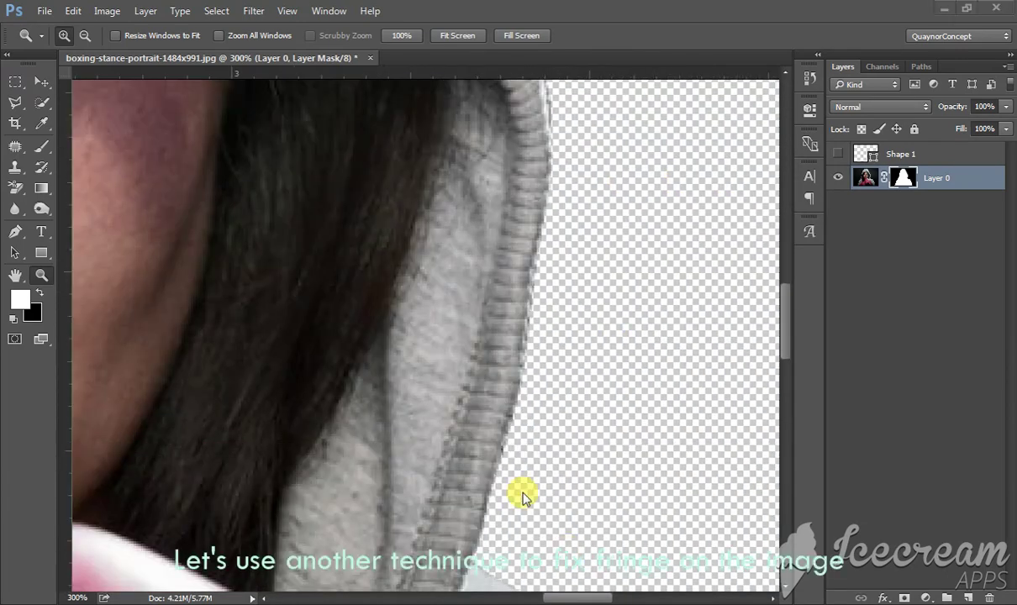
mouse_move(545, 528)
mouse_down()
mouse_move(551, 386)
mouse_move(567, 322)
mouse_move(438, 254)
mouse_move(413, 290)
mouse_move(631, 408)
mouse_move(647, 375)
mouse_move(563, 401)
mouse_move(568, 491)
mouse_move(586, 340)
mouse_move(558, 386)
mouse_move(453, 299)
mouse_move(522, 292)
mouse_up()
scroll(522, 293, down, 2)
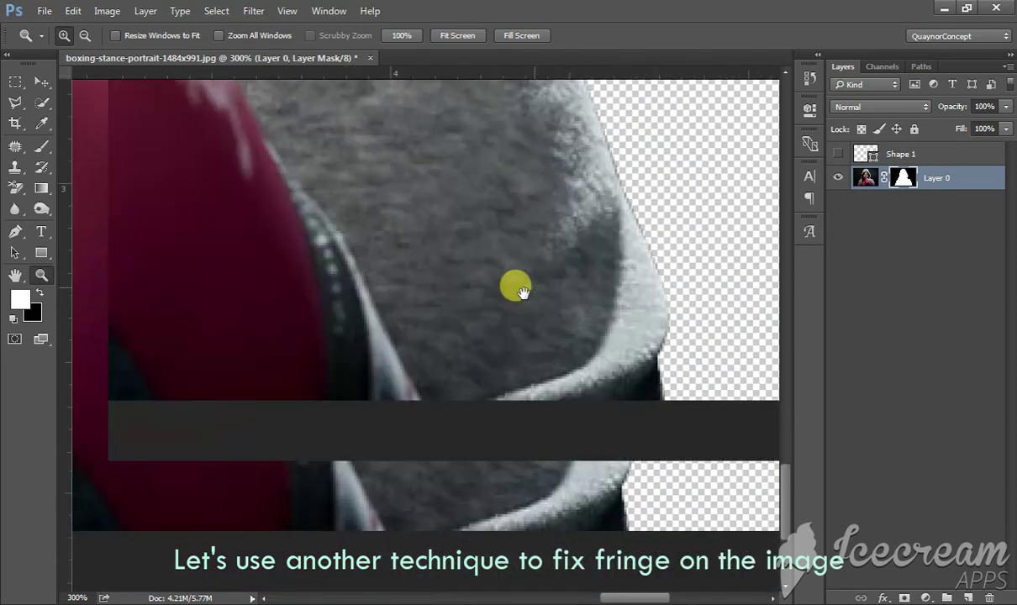
scroll(522, 293, down, 1)
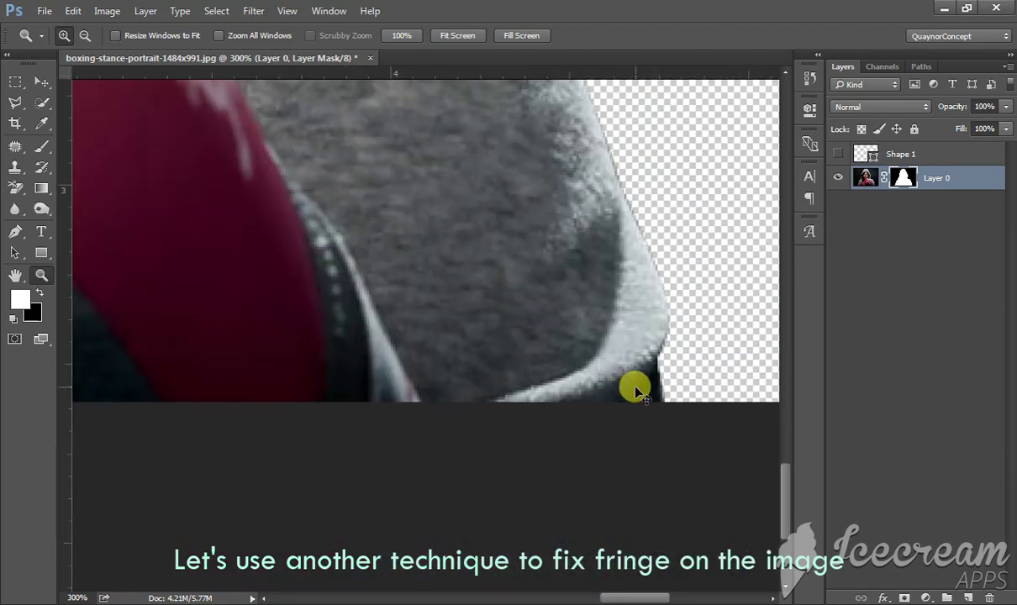
key(ctrl+0)
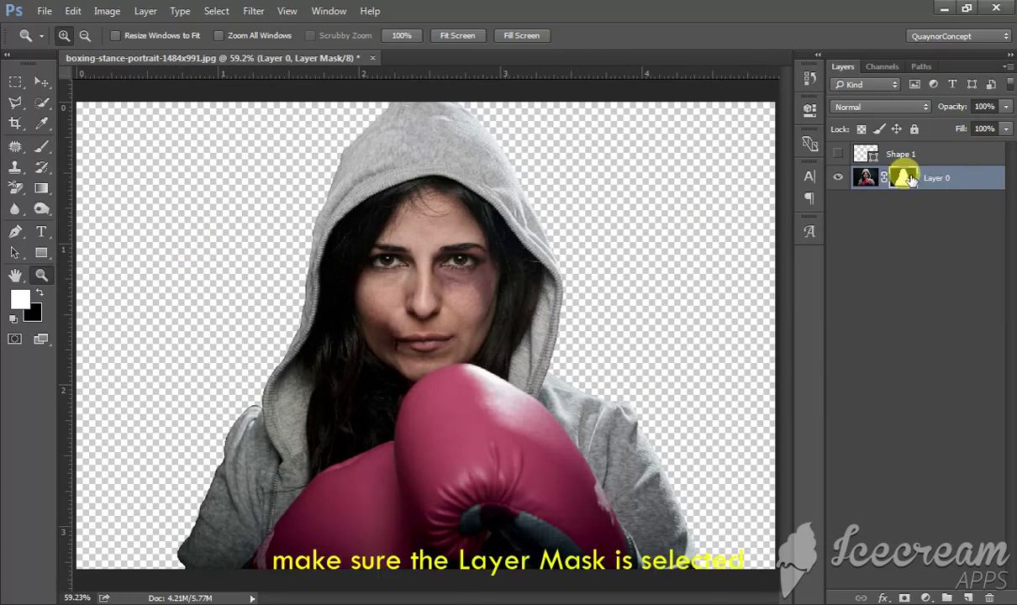
click(863, 178)
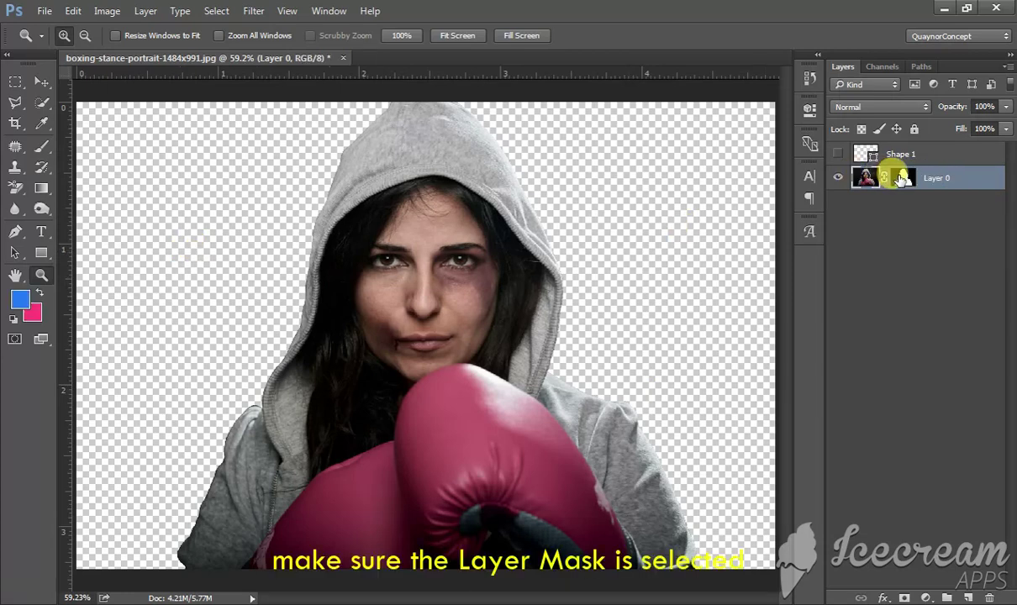
click(901, 178)
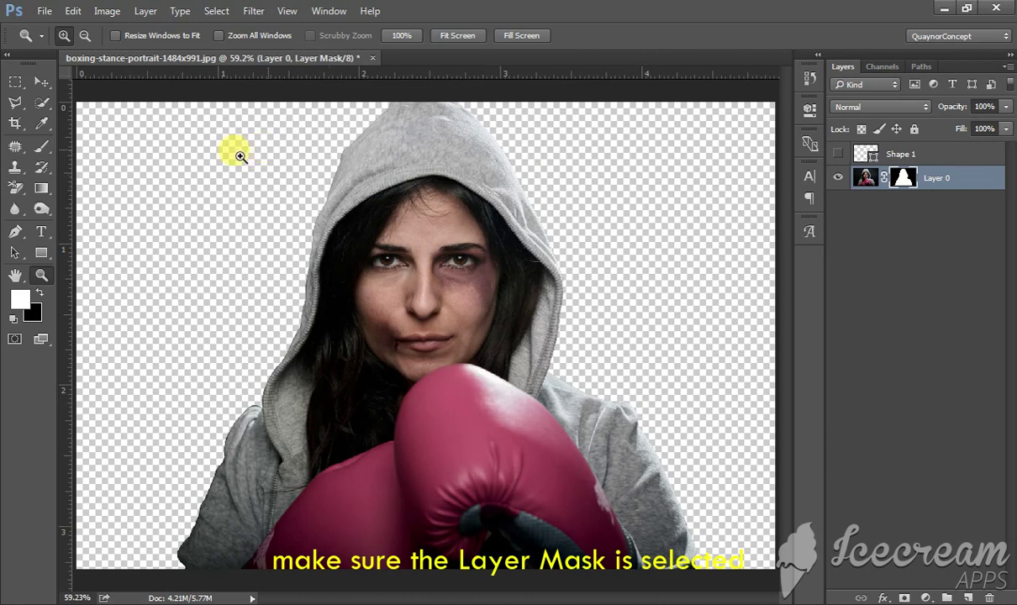
- Switch to the Smudge Tool with a 299 px brush and zoom to 200% on the face
right_click(14, 209)
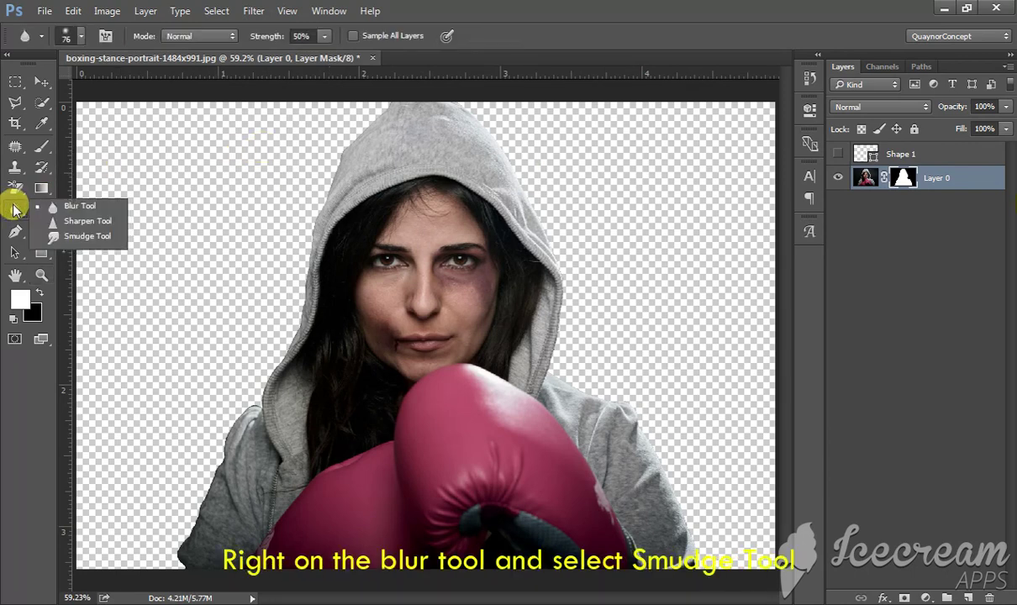
click(84, 236)
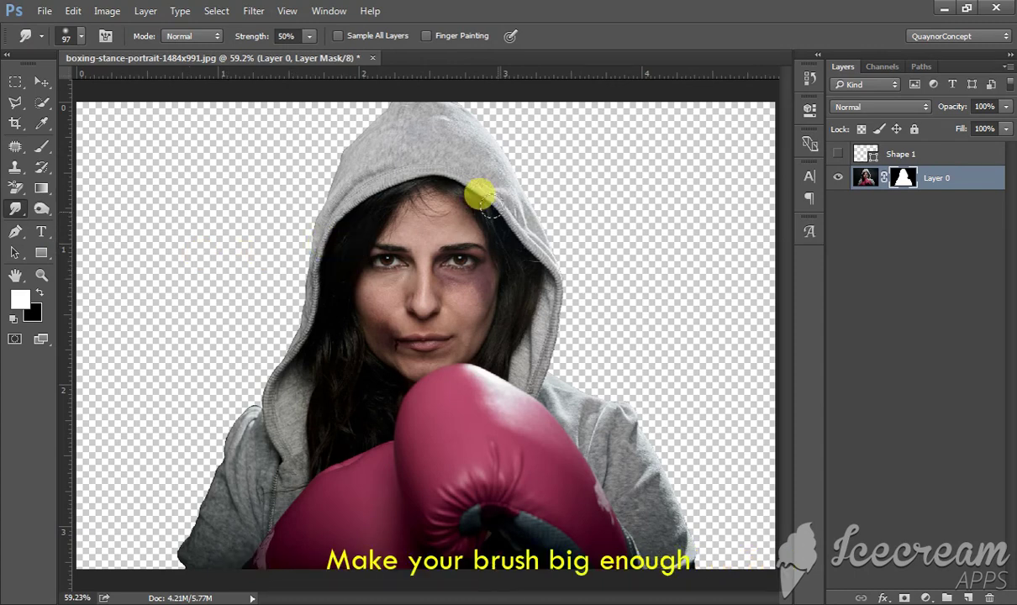
mouse_move(458, 243)
mouse_down()
mouse_move(565, 241)
mouse_move(502, 245)
mouse_up()
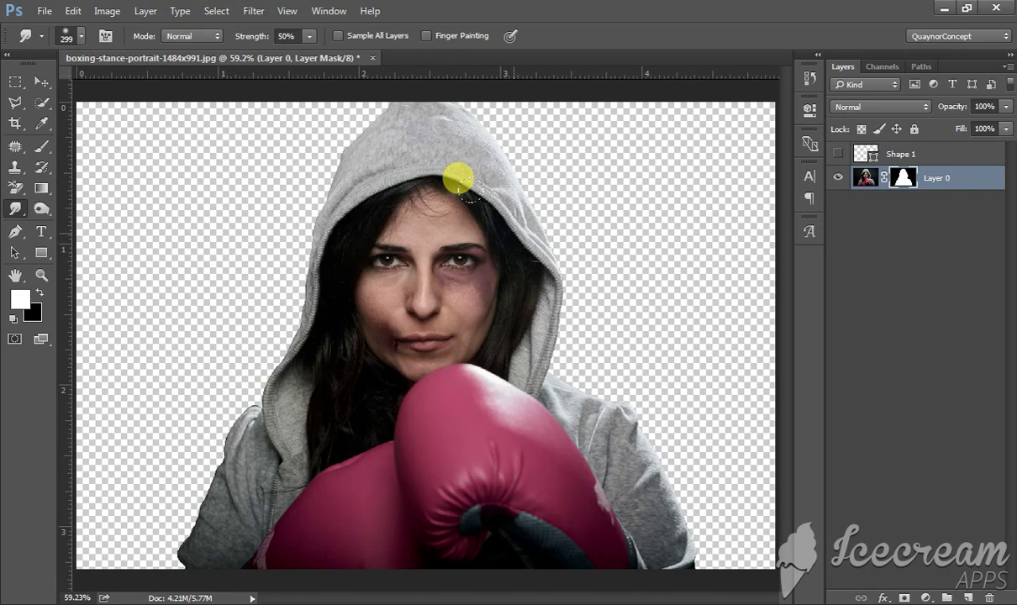
key(ctrl+plus)
key(ctrl+plus)
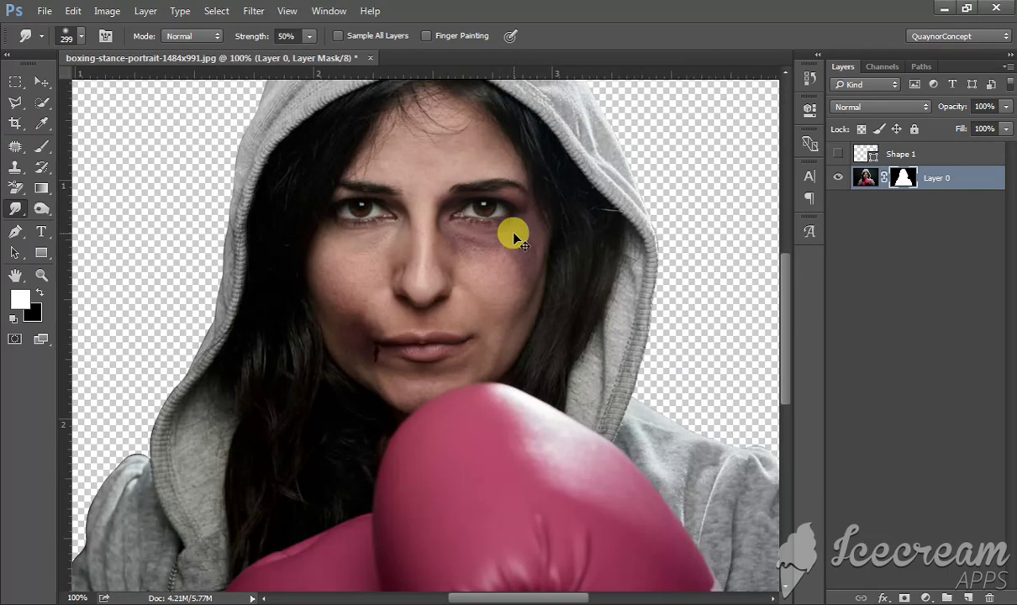
key(ctrl+plus)
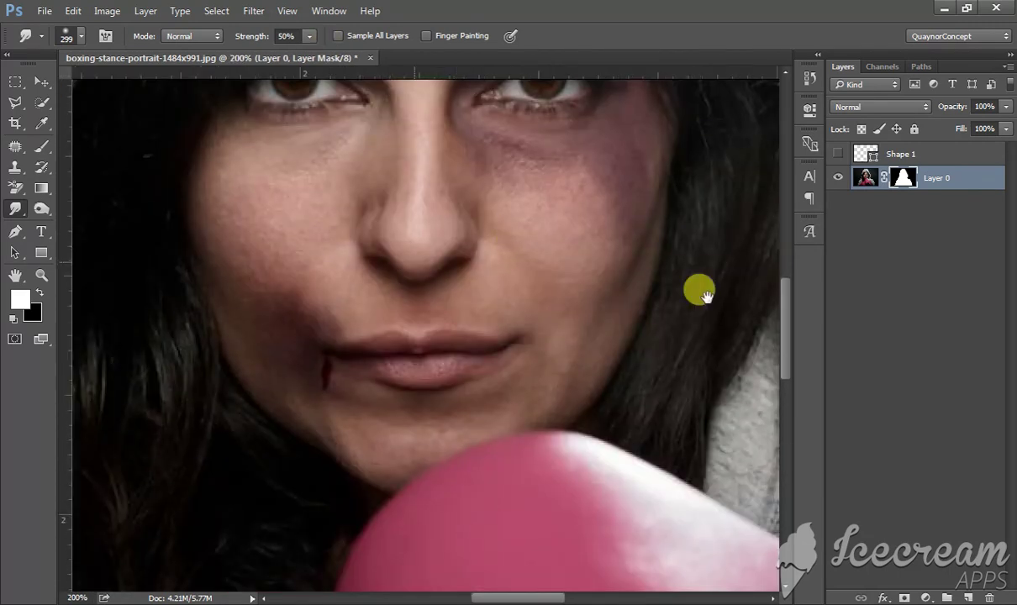
- Bring the top of the hood into view and make sure the layer mask is targeted
drag(134, 252, 421, 277)
scroll(420, 294, up, 3)
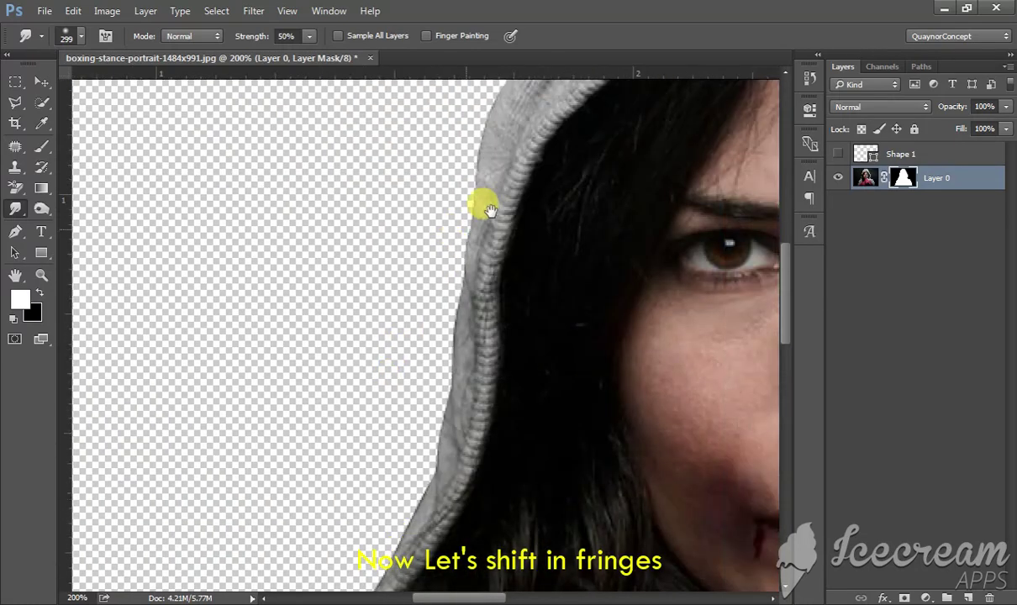
scroll(513, 194, up, 2)
scroll(526, 252, up, 2)
scroll(513, 236, up, 2)
drag(525, 163, 431, 227)
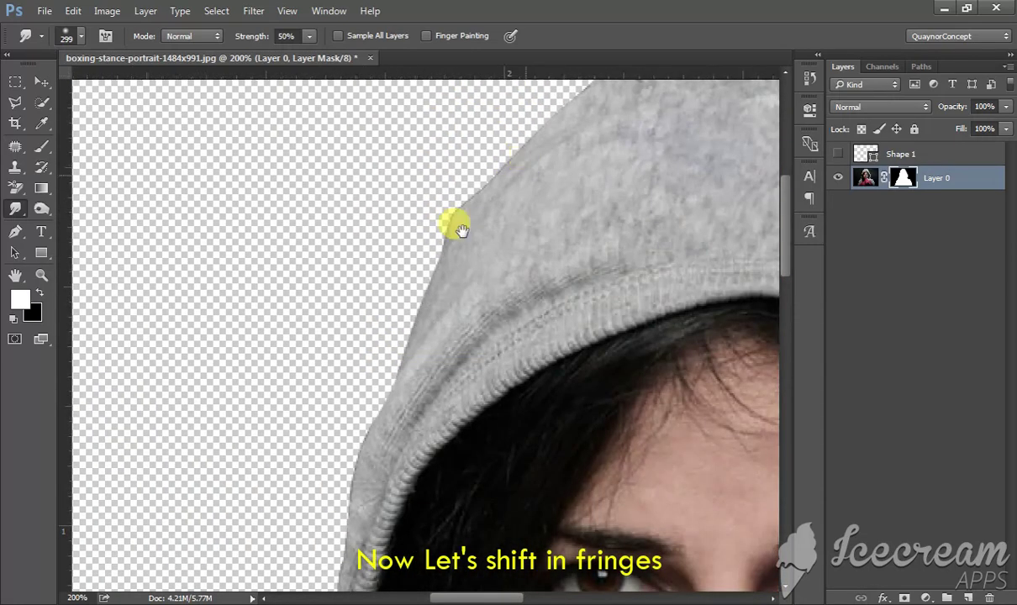
click(861, 178)
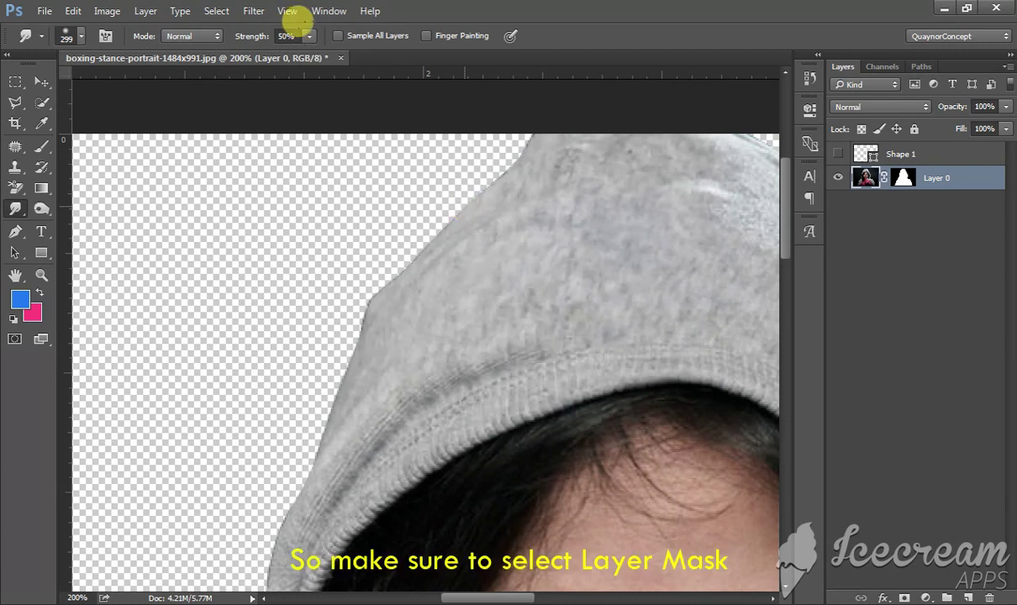
click(904, 177)
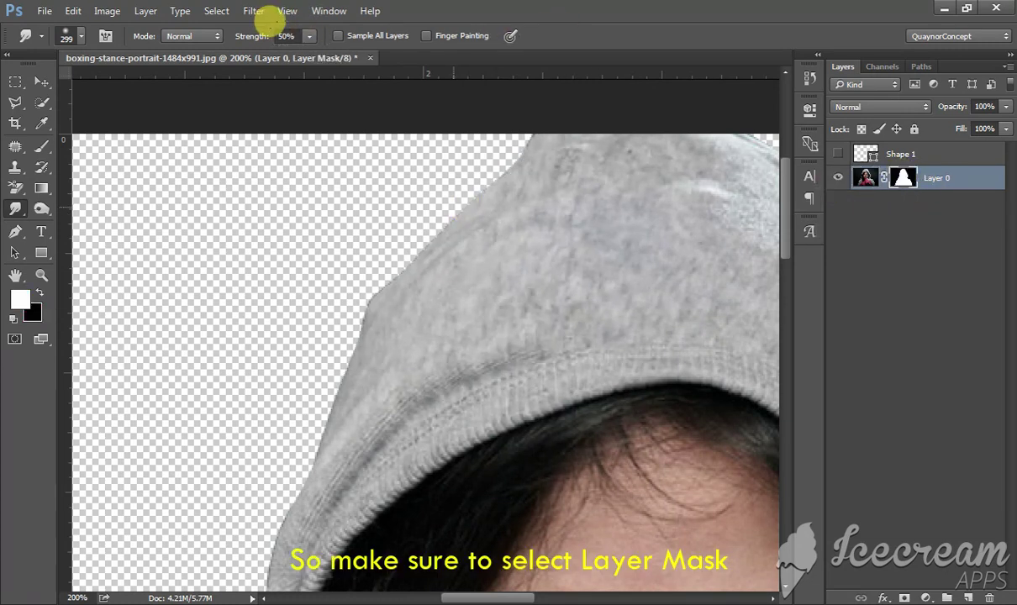
- Smudge the grey hood's fringe edges inward on the mask, working down past the zipper and shoulder
mouse_move(397, 332)
mouse_down()
mouse_move(427, 302)
mouse_move(506, 114)
mouse_up()
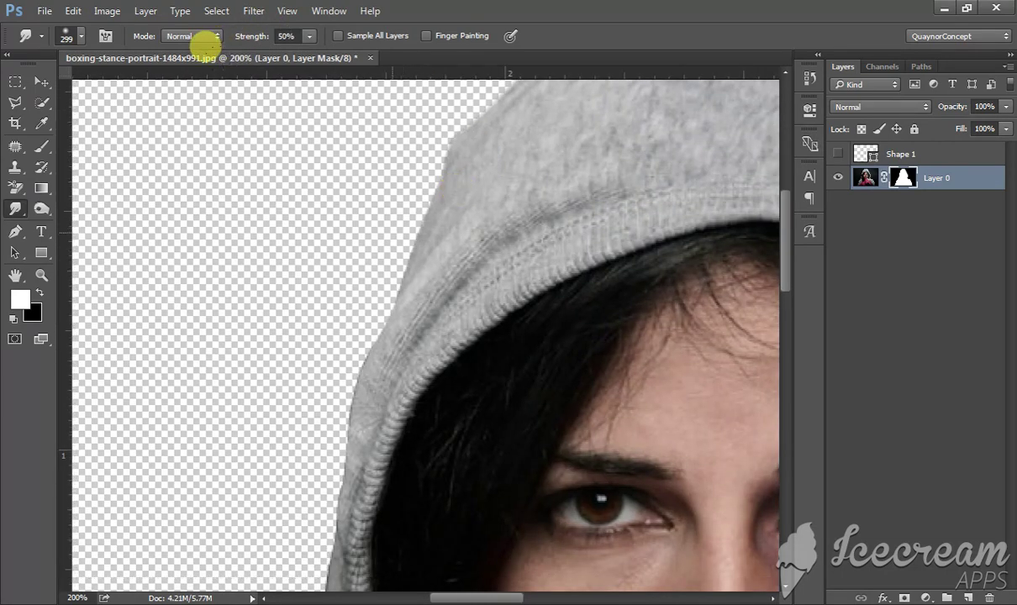
drag(374, 331, 408, 195)
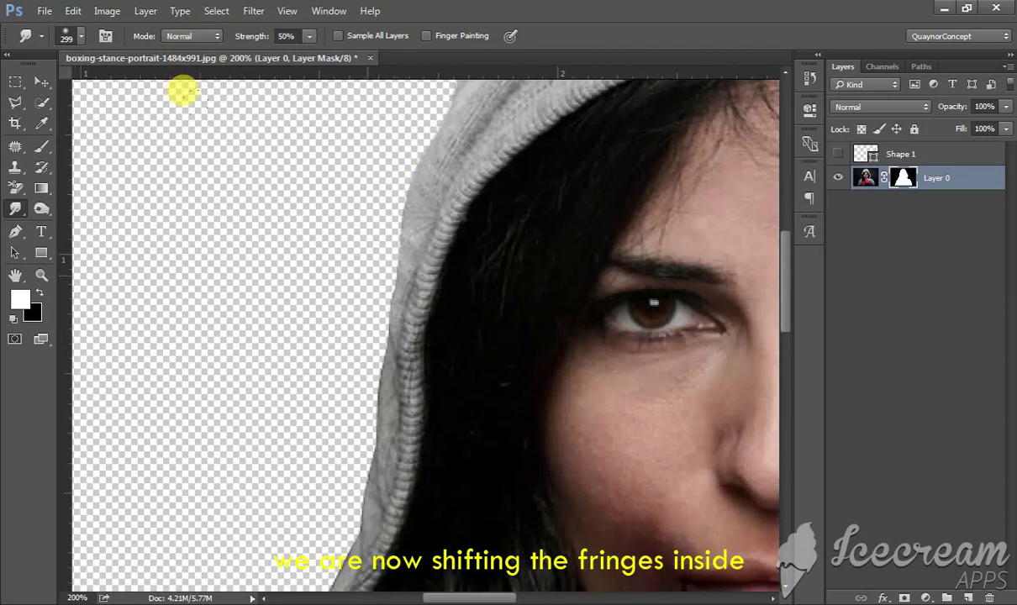
drag(377, 334, 411, 152)
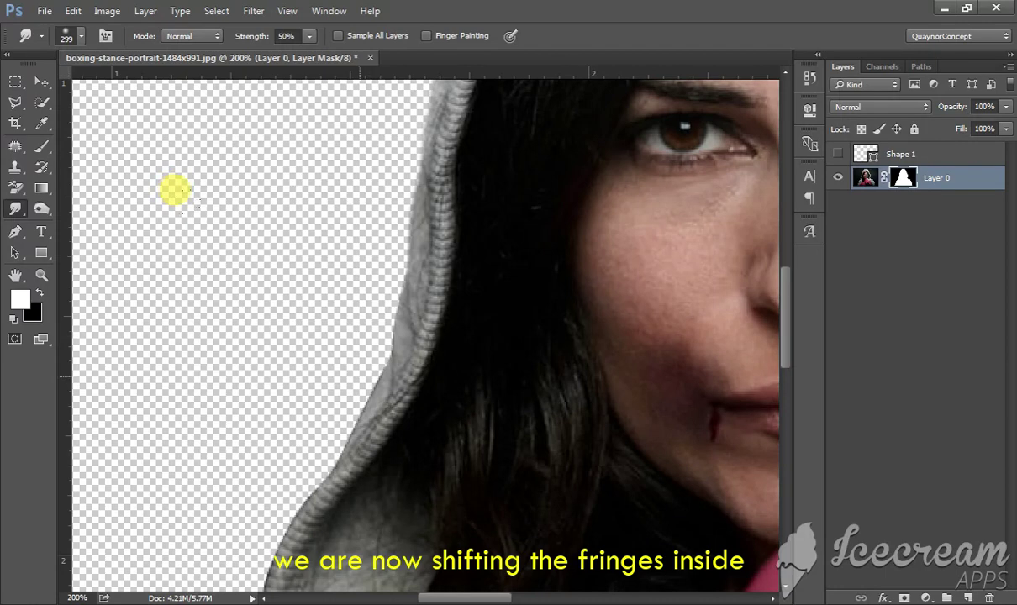
drag(411, 363, 435, 163)
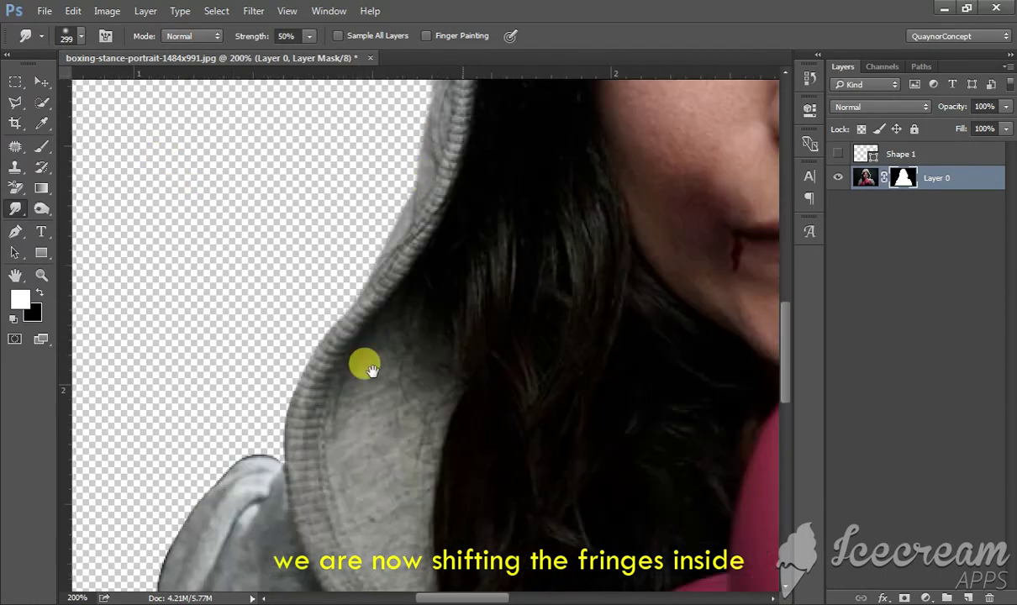
drag(374, 371, 443, 259)
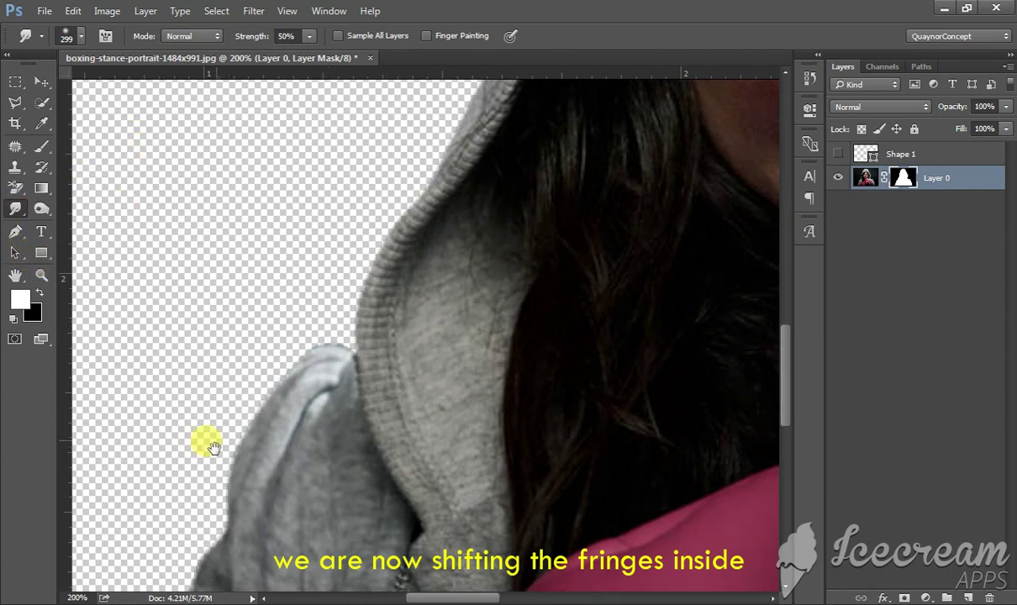
drag(285, 437, 352, 305)
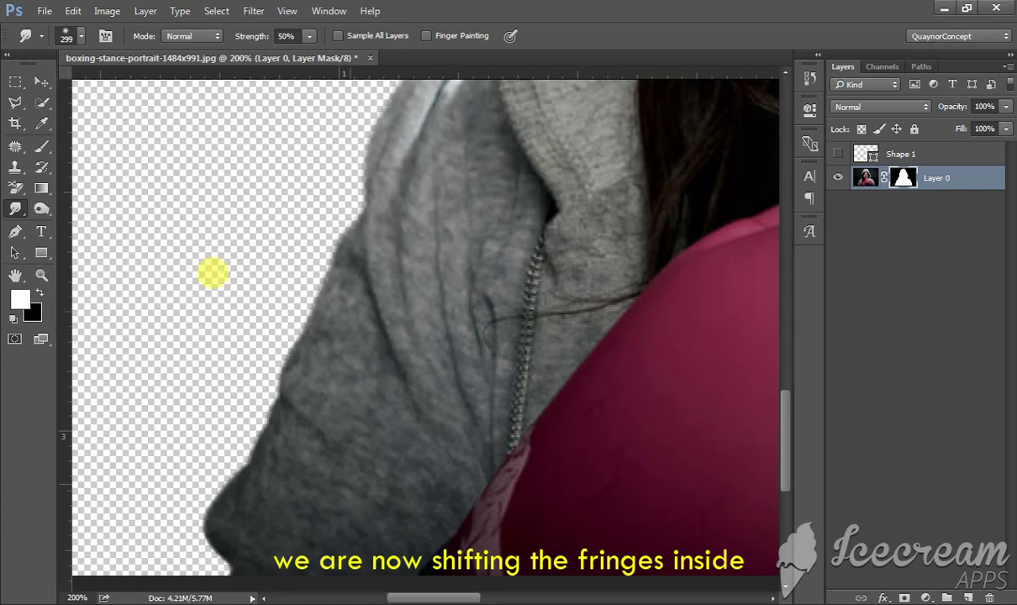
mouse_move(193, 363)
mouse_down()
mouse_move(443, 347)
mouse_move(556, 385)
mouse_move(588, 370)
mouse_move(186, 374)
mouse_up()
drag(544, 382, 606, 256)
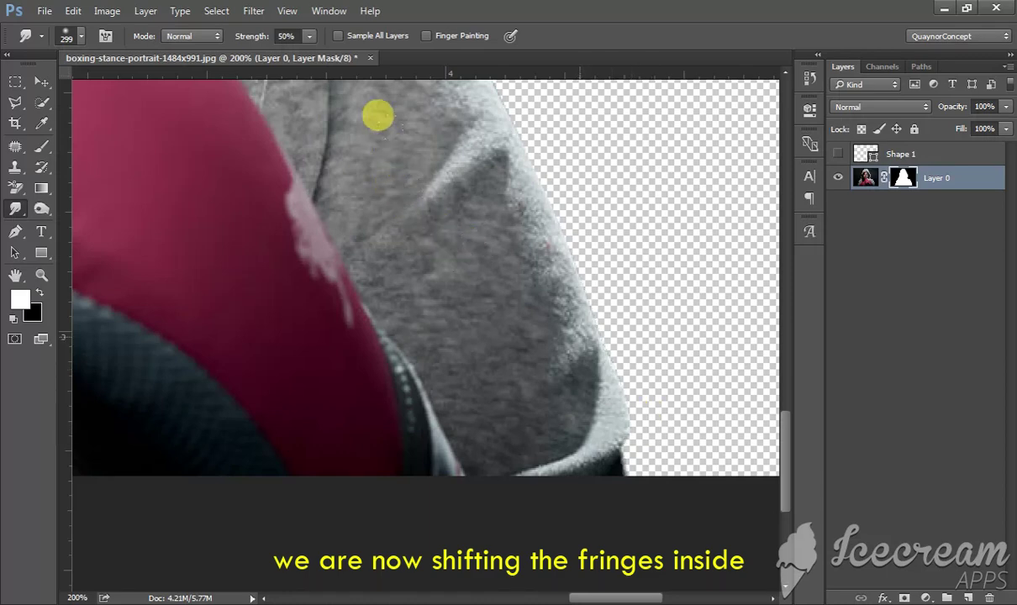
drag(558, 385, 554, 493)
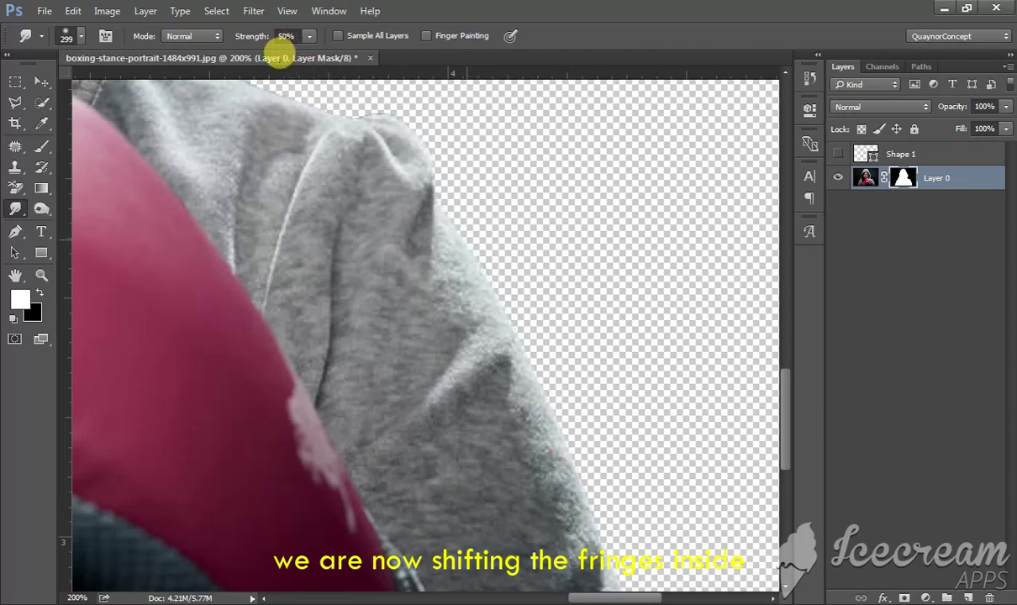
drag(319, 195, 456, 284)
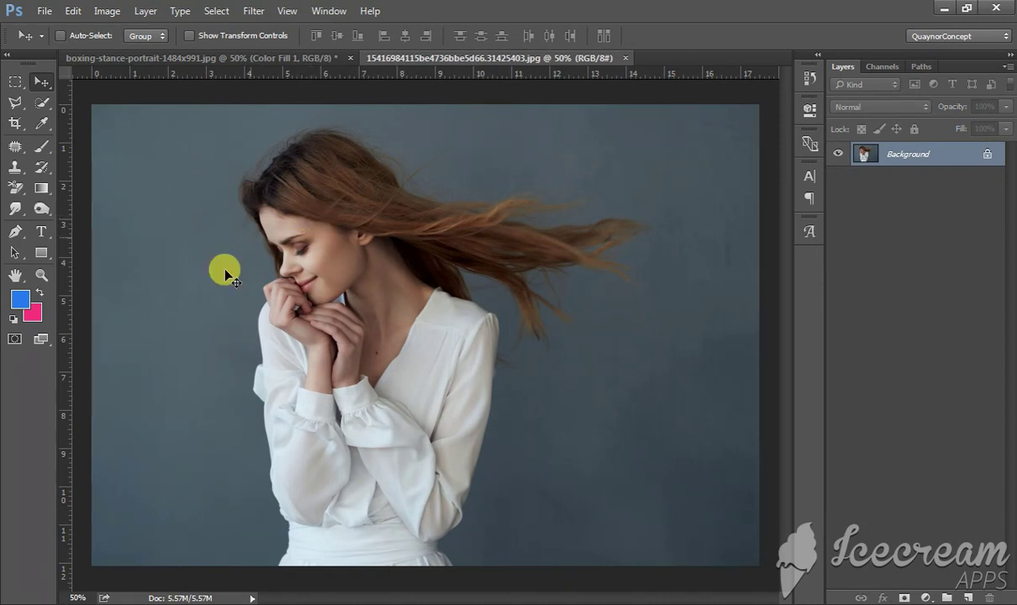
- Collapse the toolbox, zoom to about 649% on the blouse's waist edge, and ready the Pen tool
click(10, 56)
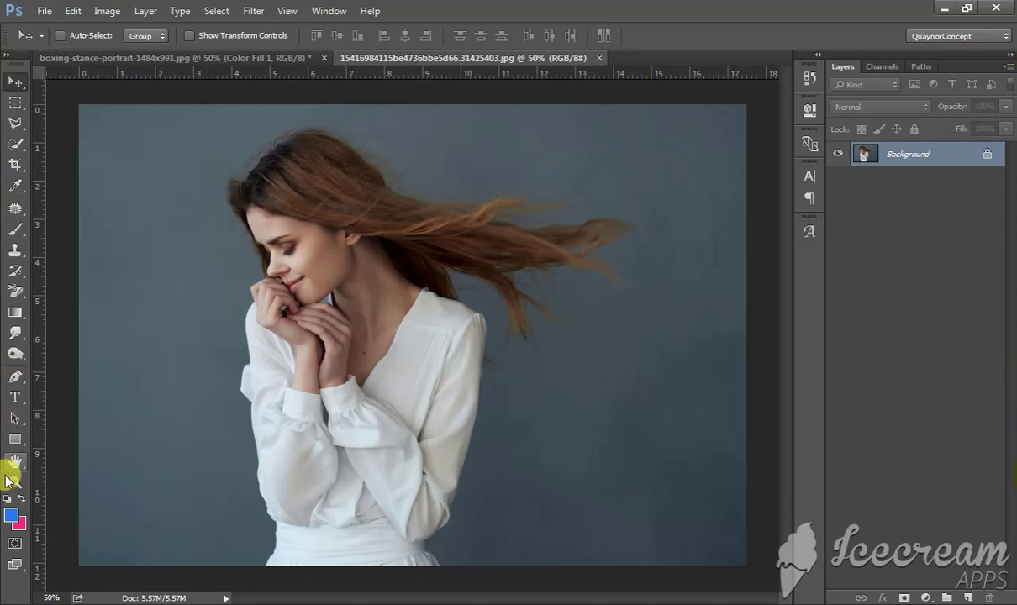
click(14, 481)
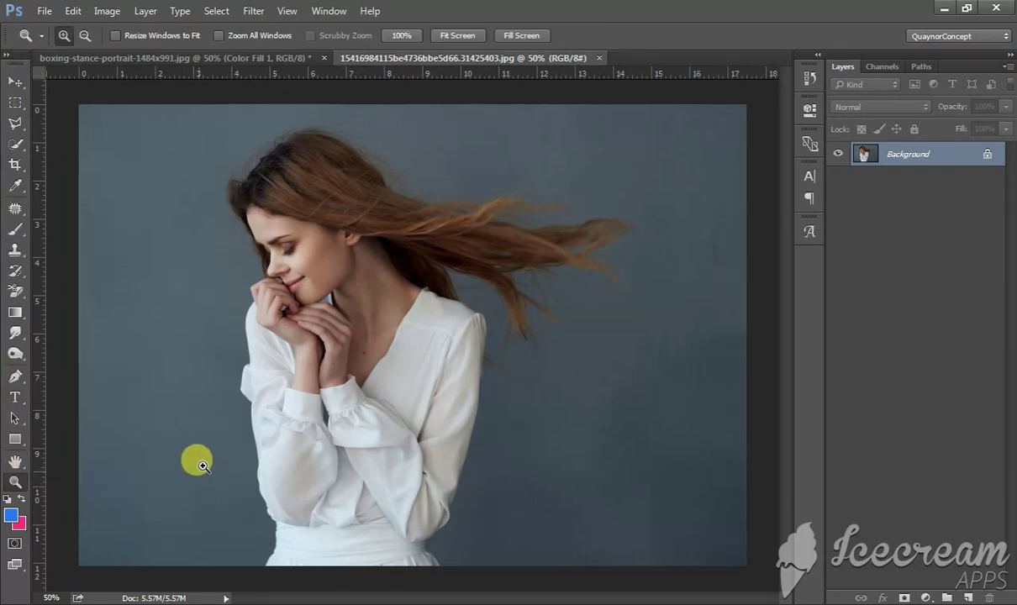
drag(208, 463, 363, 561)
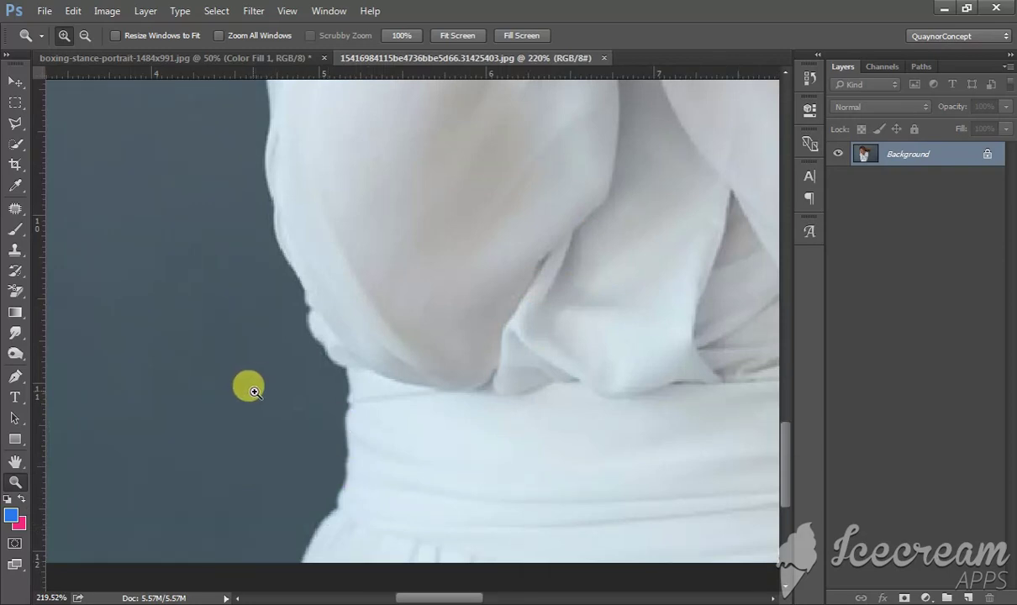
drag(255, 392, 428, 554)
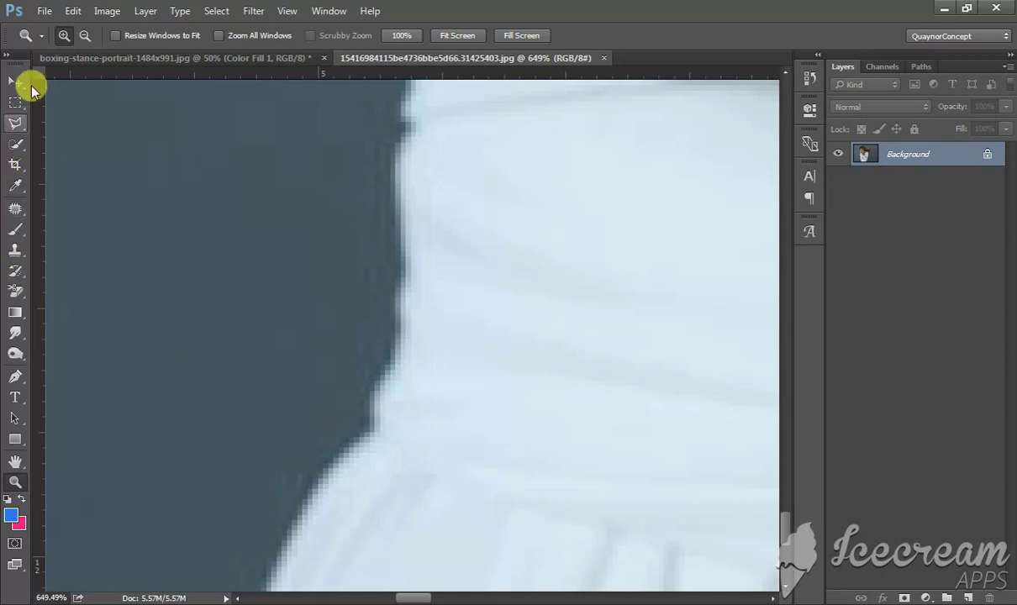
click(16, 82)
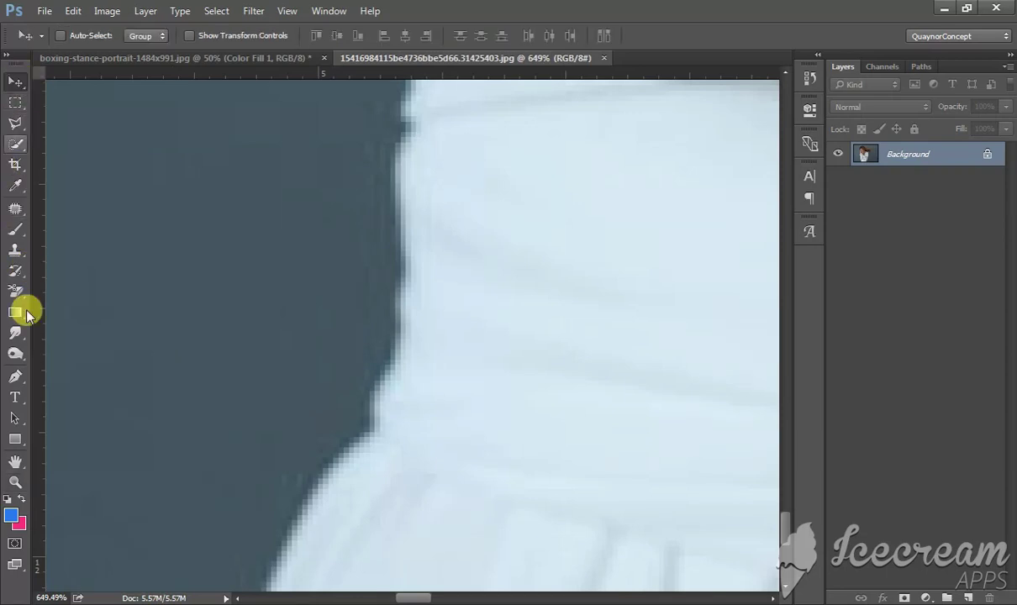
click(13, 378)
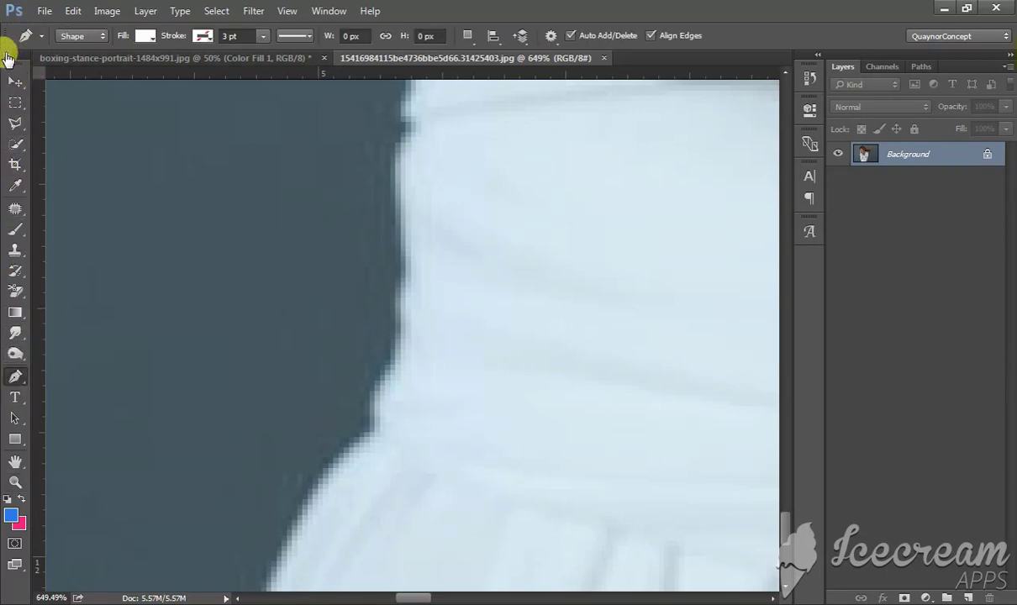
- Start the Shape 1 outline at the photo's bottom edge, curving up along the blouse
click(7, 54)
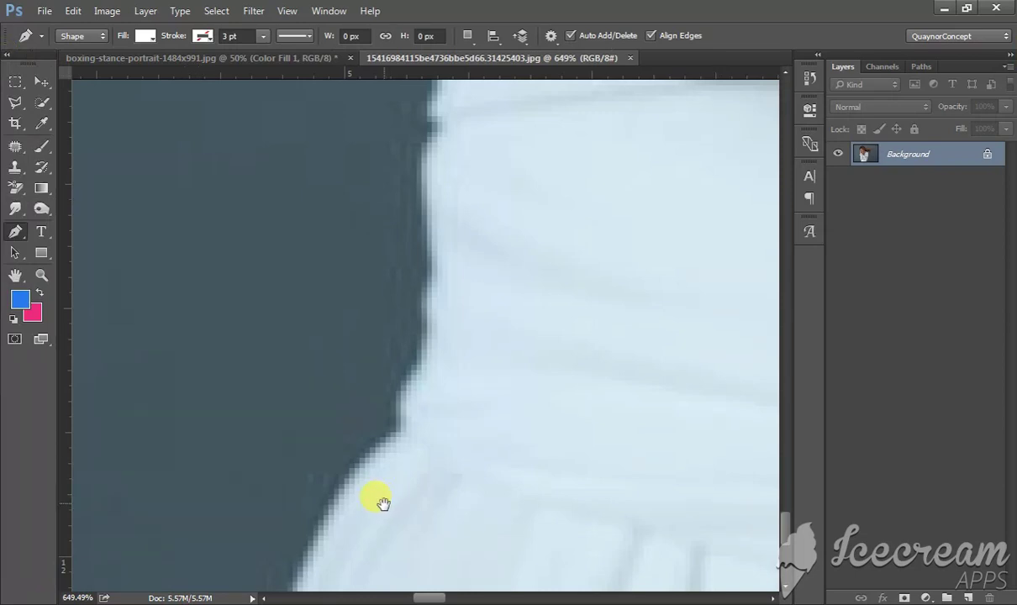
drag(382, 503, 332, 399)
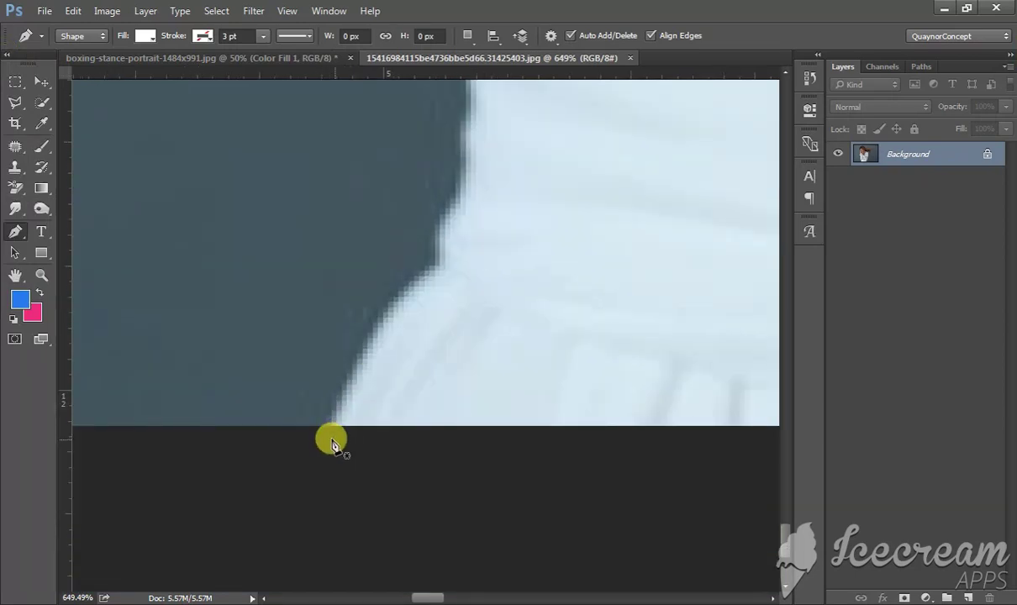
click(330, 436)
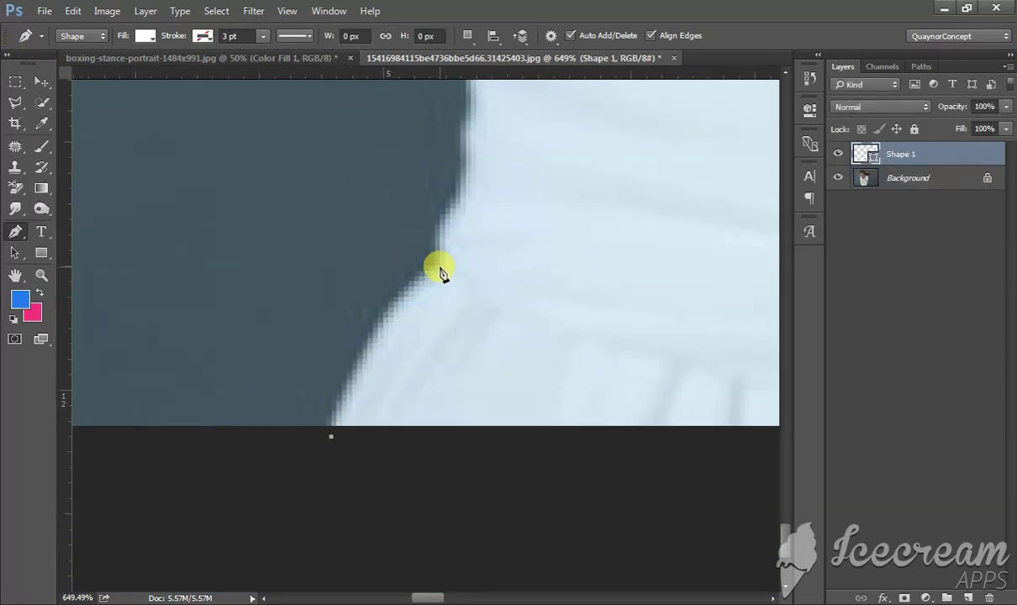
drag(439, 267, 498, 242)
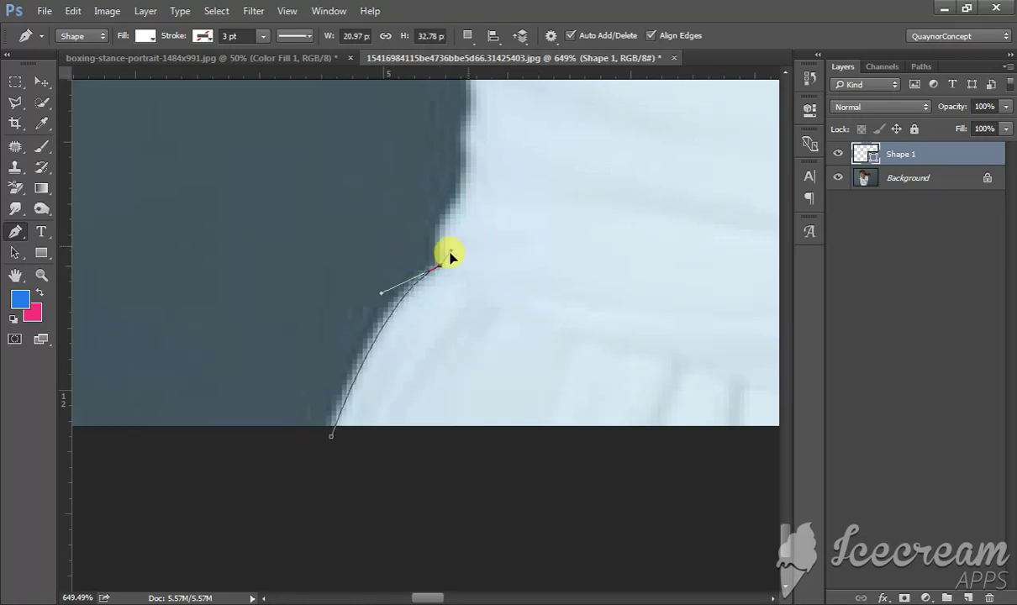
drag(448, 261, 449, 258)
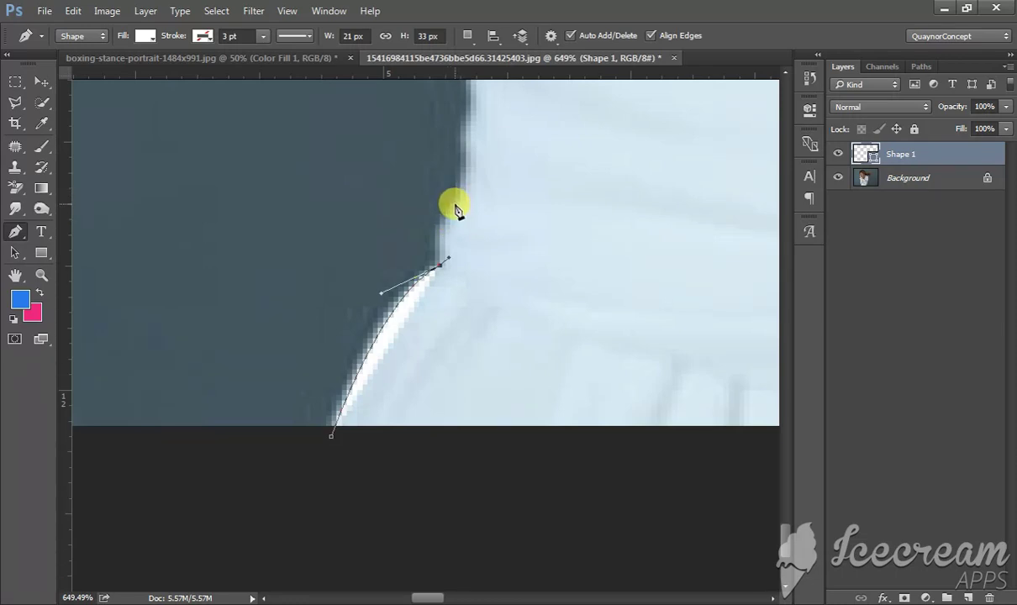
click(449, 210)
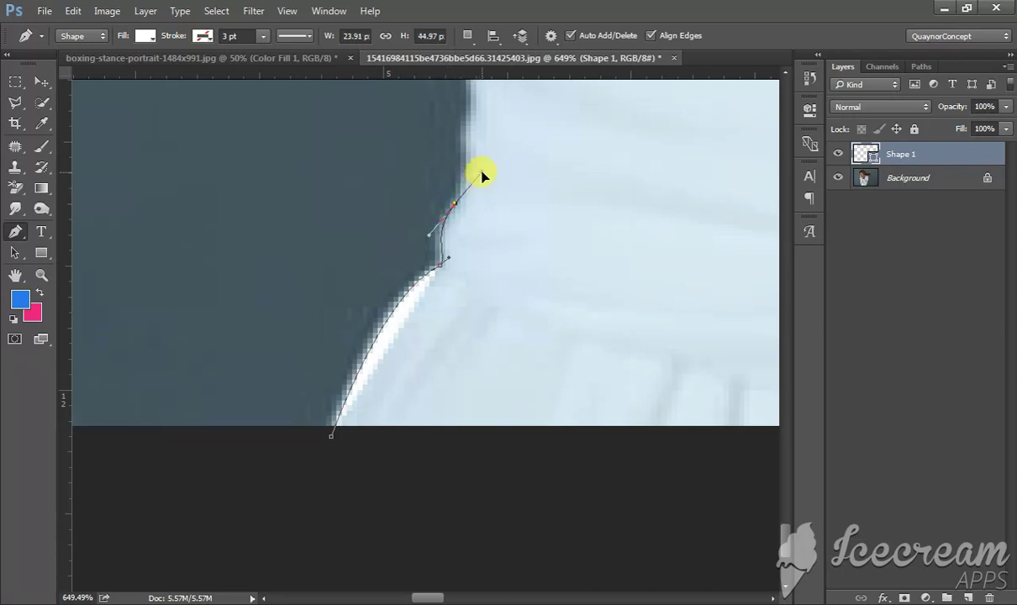
- Add and refine a curved anchor higher up the blouse edge, then show the Fill swatch choices
key(super)
key(super)
drag(479, 155, 459, 267)
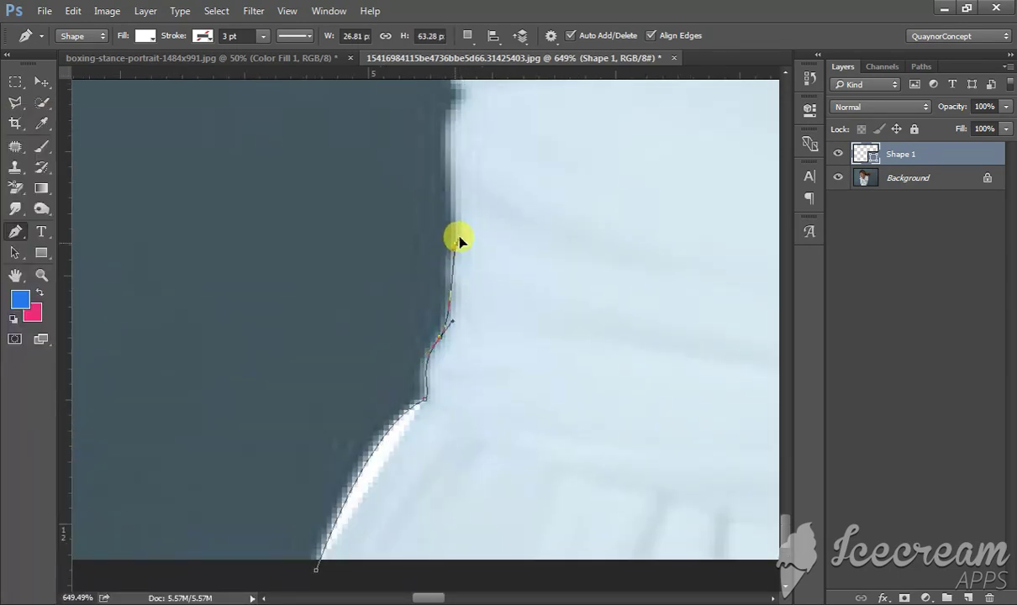
drag(468, 232, 467, 230)
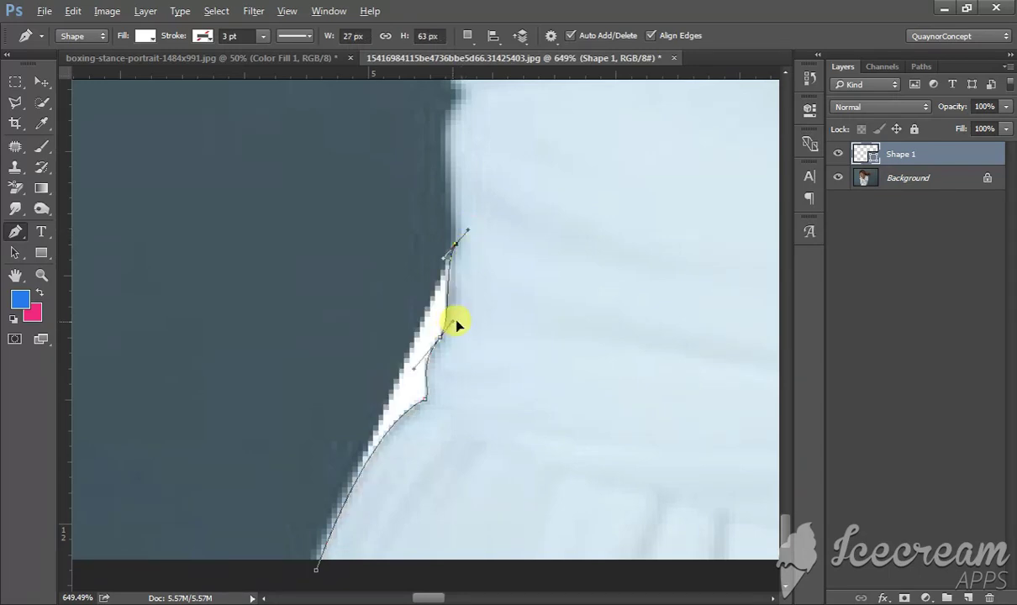
drag(456, 323, 457, 318)
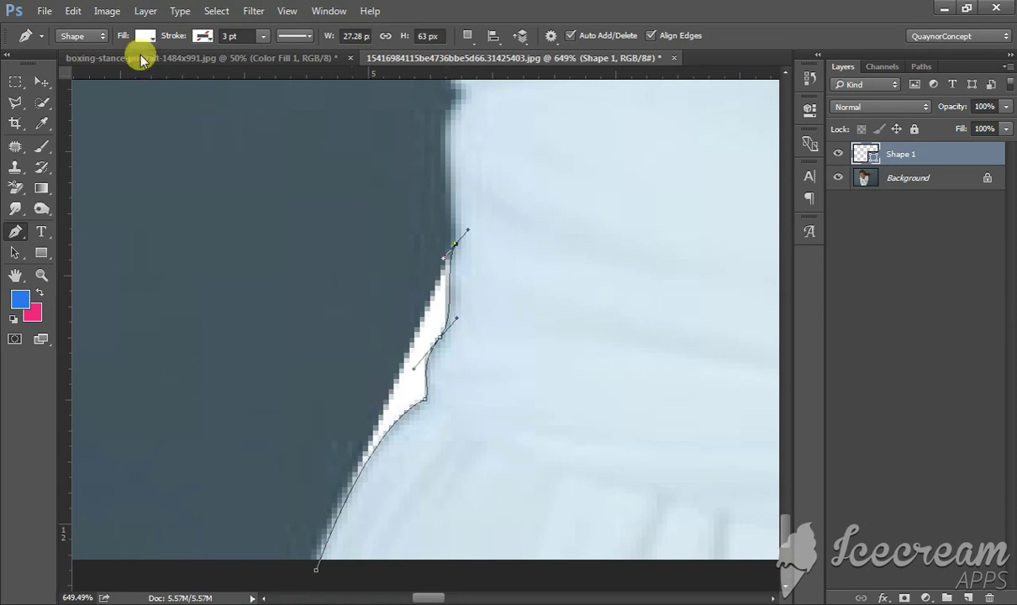
click(146, 37)
- Remove Shape 1's fill and trace the outline up the blouse edge to the sleeve
click(78, 67)
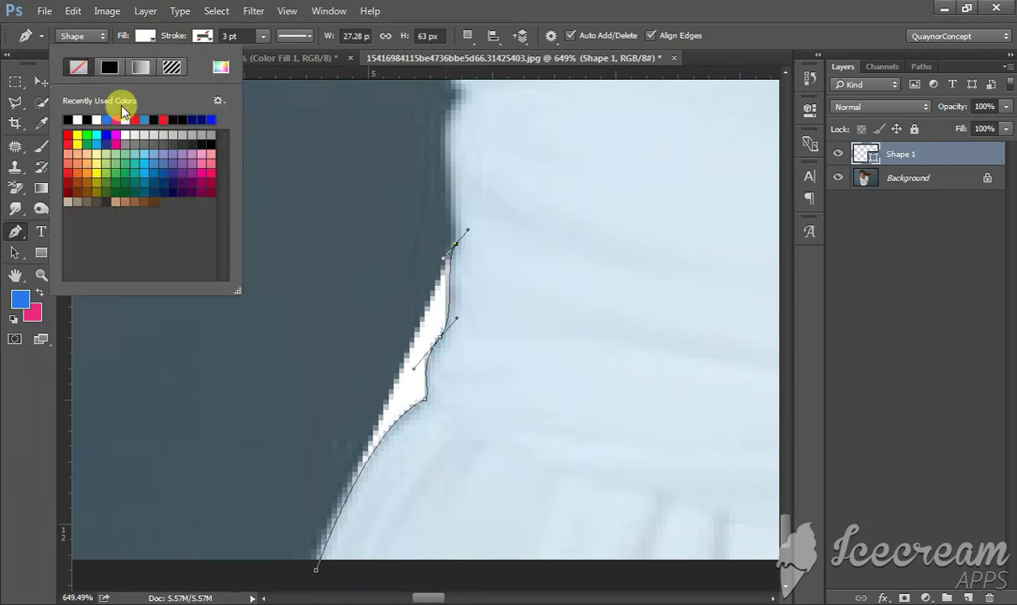
click(483, 245)
mouse_move(483, 244)
mouse_down()
mouse_move(468, 343)
mouse_move(450, 359)
mouse_up()
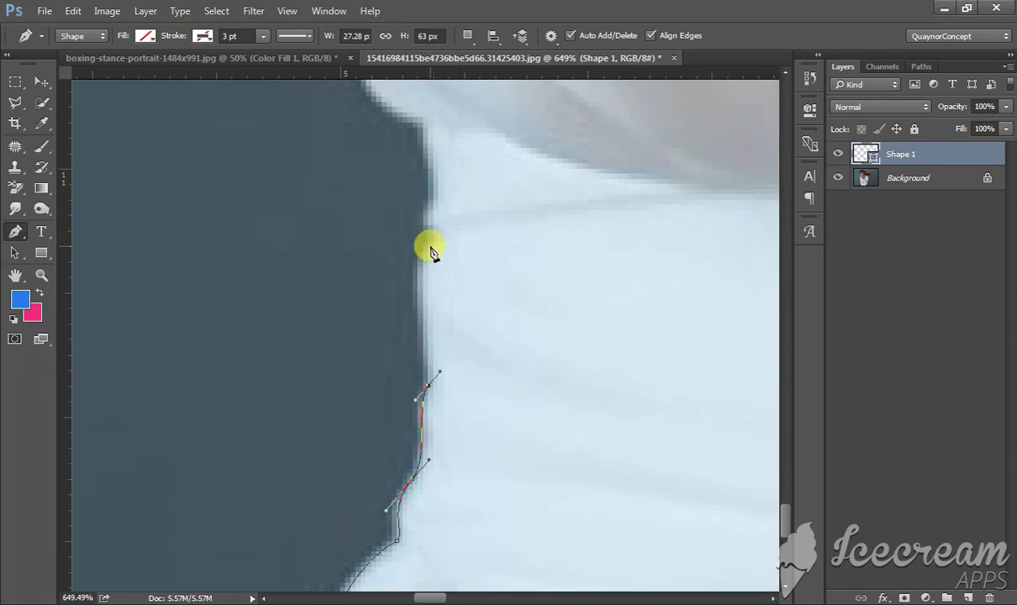
drag(427, 246, 437, 228)
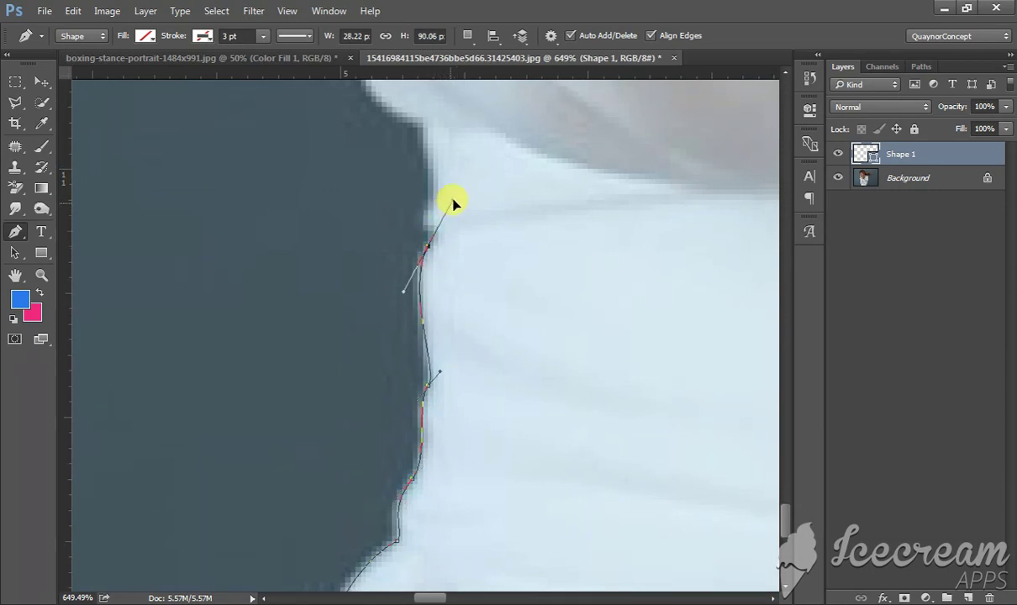
drag(431, 155, 431, 261)
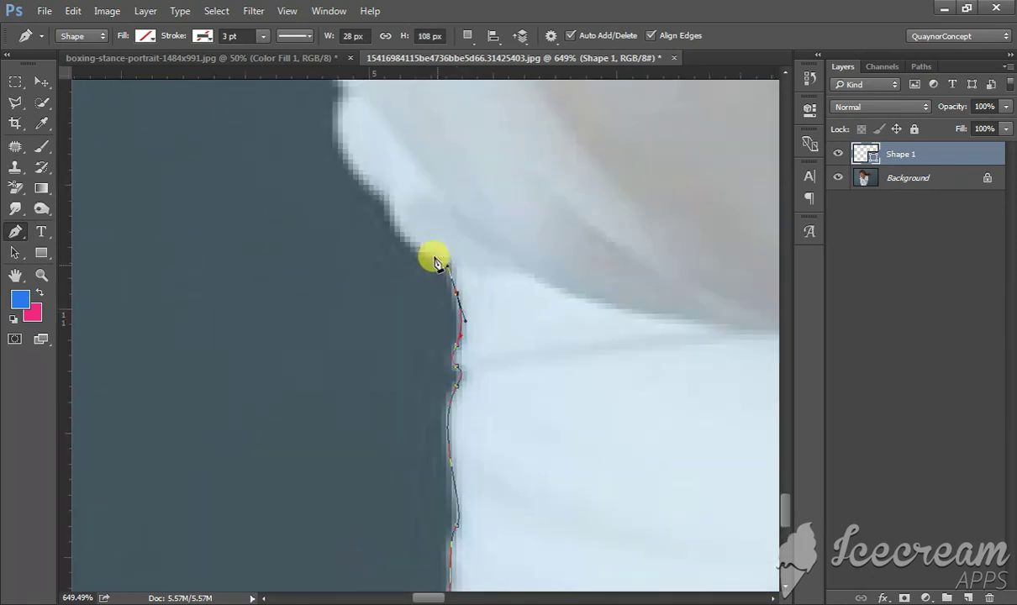
mouse_move(369, 159)
mouse_down()
mouse_move(431, 273)
mouse_move(414, 202)
mouse_up()
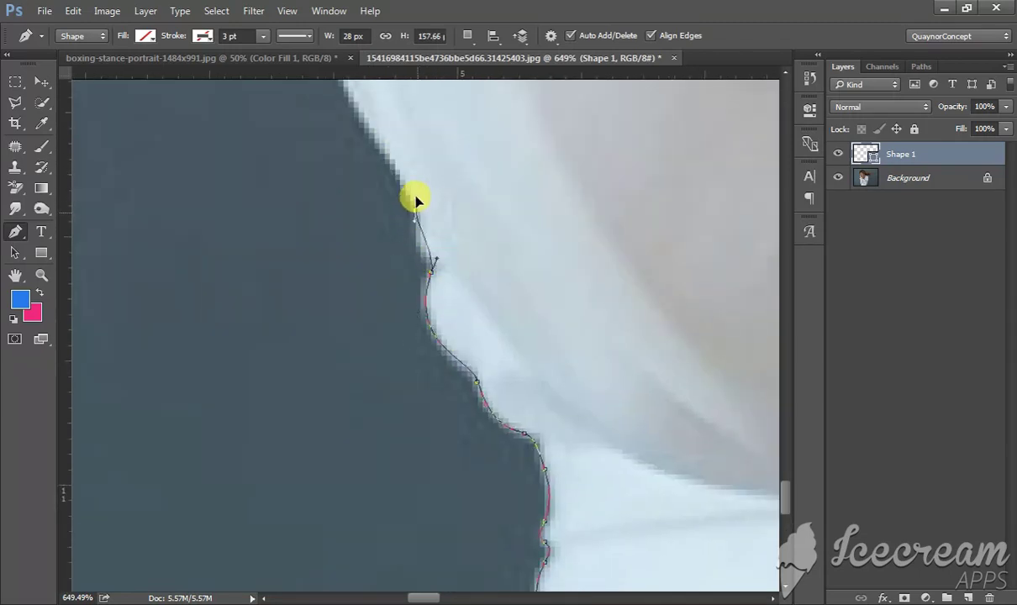
drag(353, 110, 431, 295)
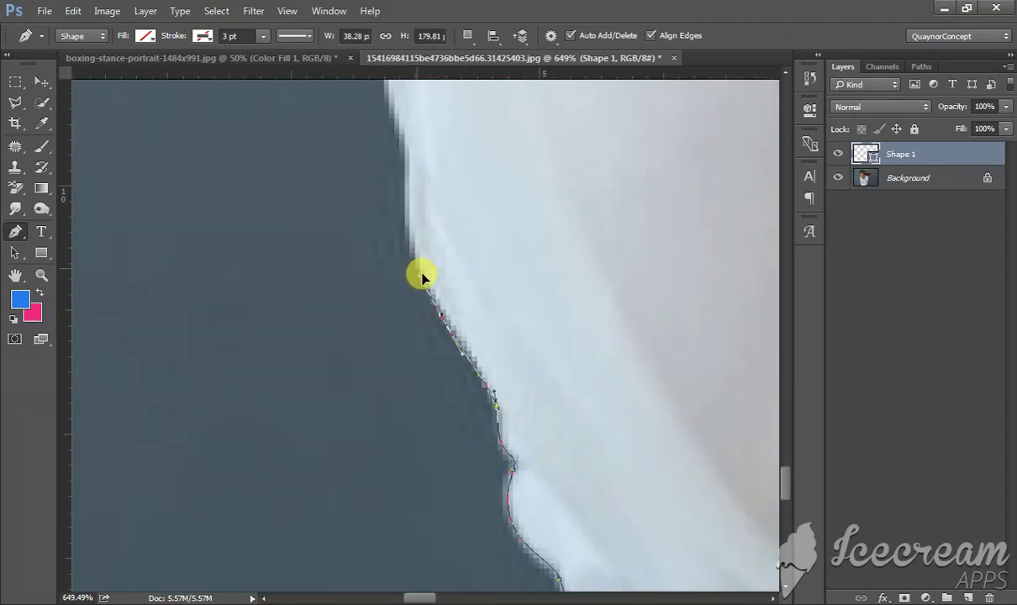
mouse_move(415, 253)
mouse_down()
mouse_move(420, 164)
mouse_move(393, 159)
mouse_move(392, 283)
mouse_up()
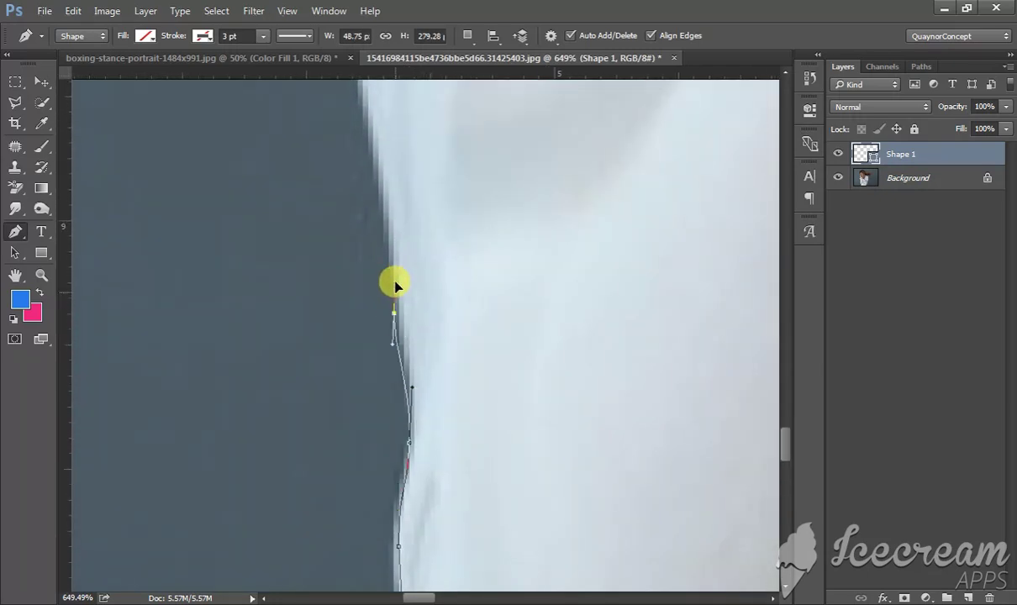
mouse_move(403, 229)
mouse_down()
mouse_move(375, 239)
mouse_move(363, 64)
mouse_move(356, 193)
mouse_up()
- Continue the path up the sleeve, around the fingers and toward the nose
mouse_move(441, 380)
mouse_down()
mouse_move(284, 181)
mouse_move(314, 261)
mouse_move(361, 252)
mouse_up()
drag(370, 250, 441, 262)
drag(394, 199, 289, 383)
drag(363, 250, 353, 384)
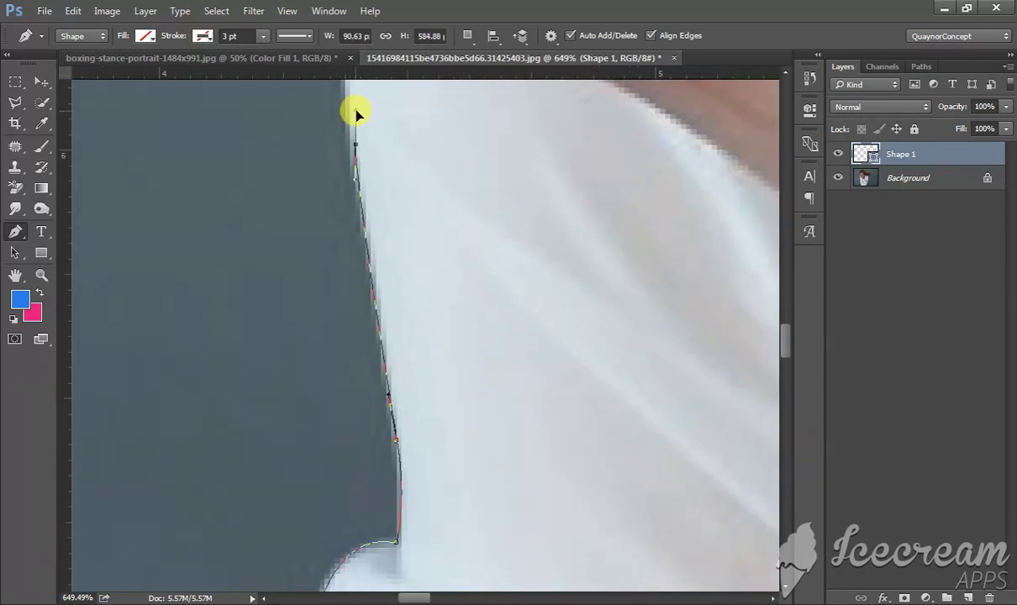
mouse_move(356, 110)
mouse_down()
mouse_move(393, 276)
mouse_move(377, 210)
mouse_up()
mouse_move(377, 210)
mouse_down()
mouse_move(419, 141)
mouse_move(398, 289)
mouse_up()
click(388, 337)
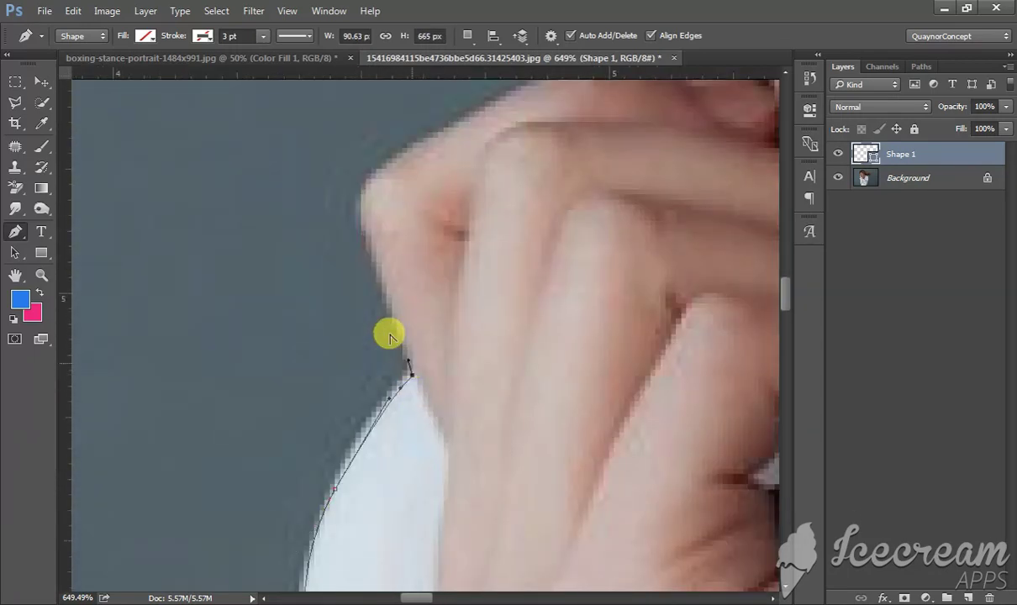
drag(352, 138, 375, 120)
mouse_move(368, 141)
mouse_down()
mouse_move(330, 286)
mouse_move(460, 225)
mouse_move(457, 163)
mouse_move(422, 289)
mouse_up()
drag(410, 242, 416, 199)
- Trace the path along the hairline and the hair's outer edge
scroll(411, 163, down, 3)
scroll(324, 239, up, 3)
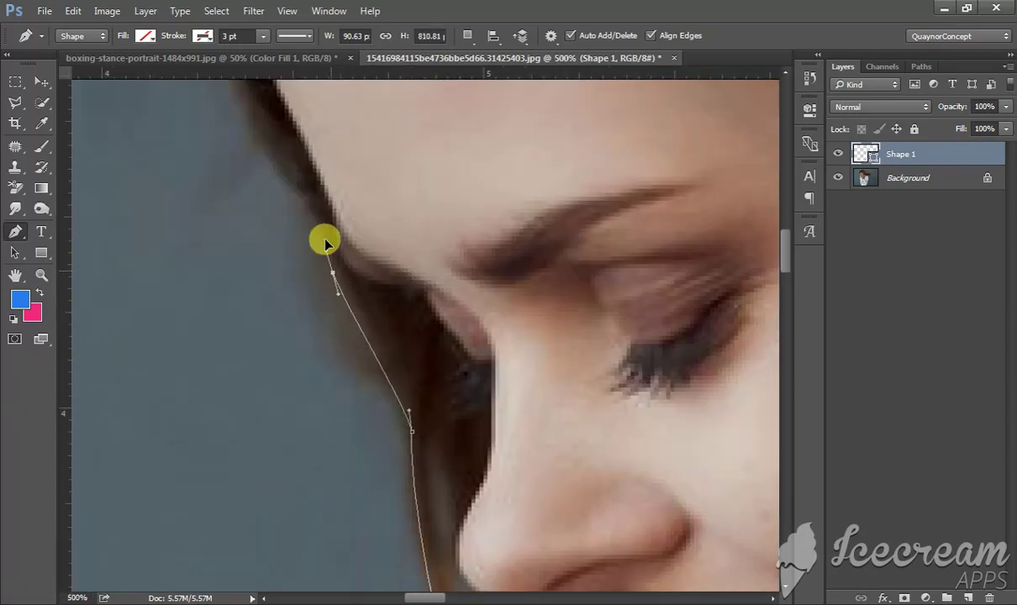
mouse_move(324, 239)
mouse_down()
mouse_move(297, 154)
mouse_move(311, 453)
mouse_up()
scroll(277, 159, up, 3)
drag(272, 335, 272, 250)
drag(344, 358, 345, 470)
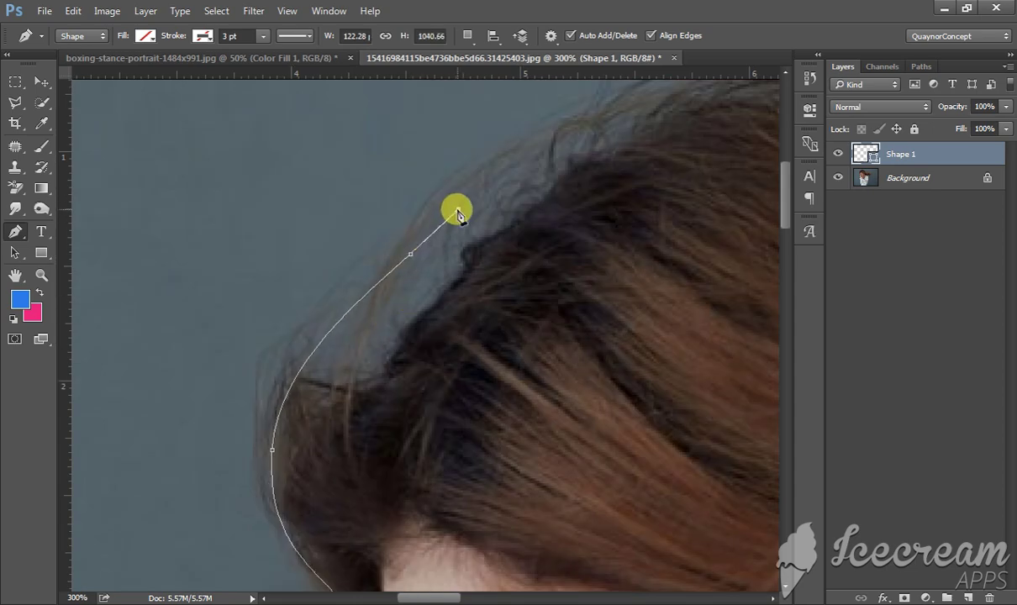
drag(350, 350, 374, 335)
mouse_move(435, 326)
mouse_down()
mouse_move(347, 467)
mouse_move(352, 324)
mouse_up()
mouse_move(425, 235)
mouse_down()
mouse_move(454, 200)
mouse_move(487, 229)
mouse_up()
- Add curved anchors following the windblown hair strands out to the hair tip
drag(647, 334, 663, 382)
drag(528, 408, 358, 295)
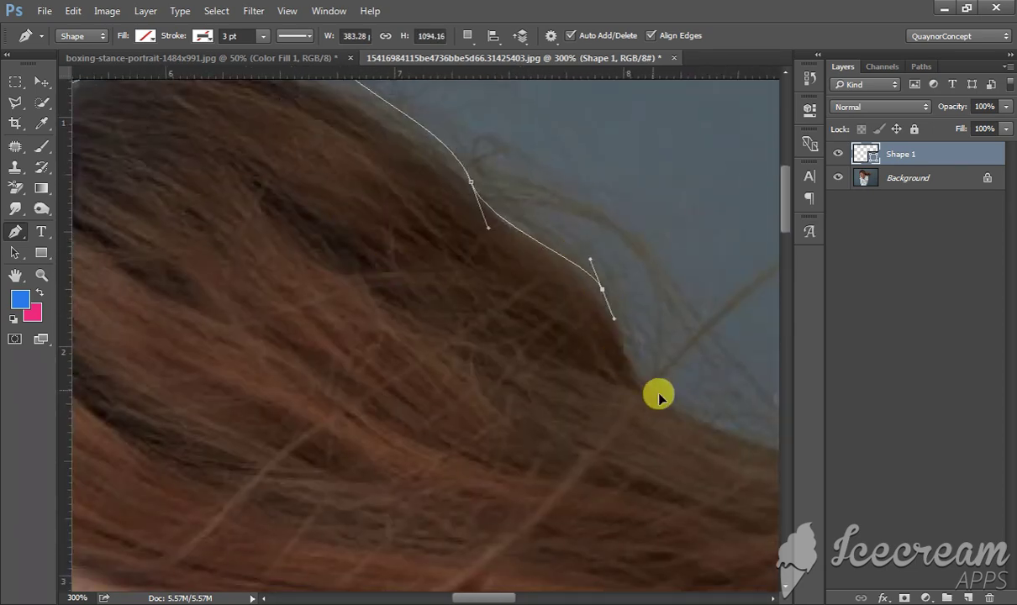
drag(658, 397, 420, 353)
drag(538, 291, 635, 298)
drag(198, 302, 379, 252)
drag(280, 244, 350, 266)
drag(445, 257, 487, 255)
drag(600, 243, 662, 275)
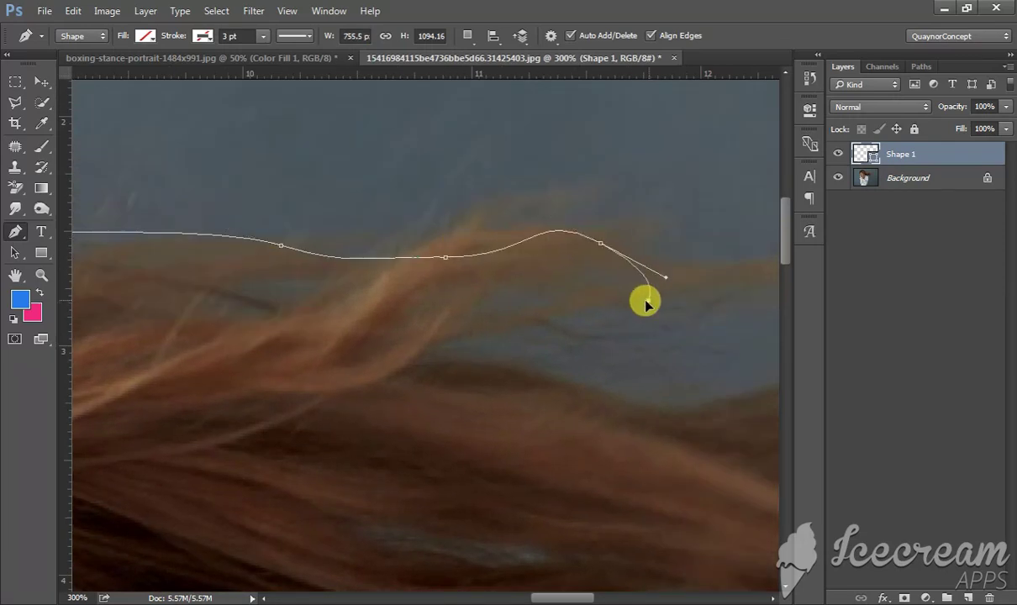
click(729, 268)
drag(574, 305, 544, 307)
mouse_move(624, 295)
mouse_down()
mouse_move(706, 302)
mouse_move(656, 313)
mouse_up()
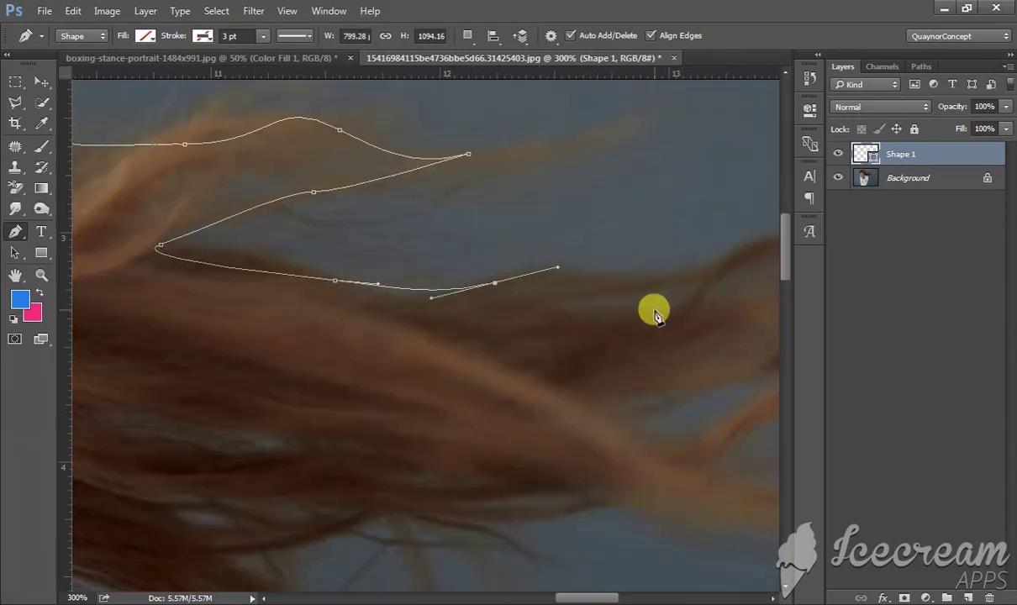
mouse_move(556, 268)
mouse_down()
mouse_move(645, 282)
mouse_move(496, 304)
mouse_move(556, 313)
mouse_up()
- Zoom out and carry the path around the hair tip to the shoulder
key(ctrl+0)
click(641, 227)
click(597, 266)
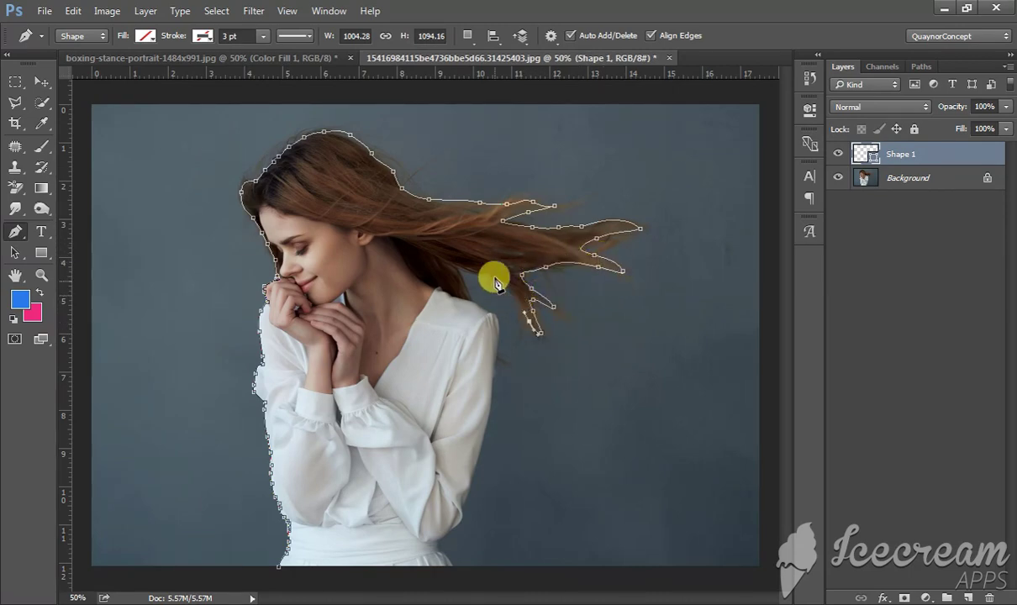
scroll(470, 298, up, 4)
drag(425, 301, 418, 334)
drag(443, 304, 507, 350)
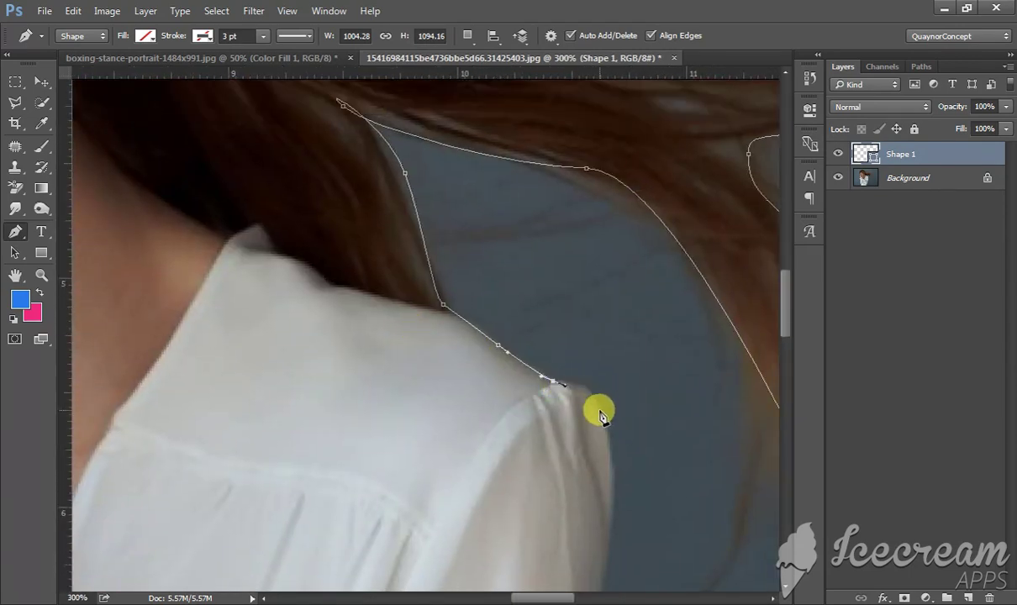
scroll(601, 414, up, 2)
click(651, 460)
drag(651, 460, 454, 356)
- Continue the path down the shoulder and sleeve edge
scroll(443, 345, down, 3)
scroll(453, 336, down, 2)
click(438, 304)
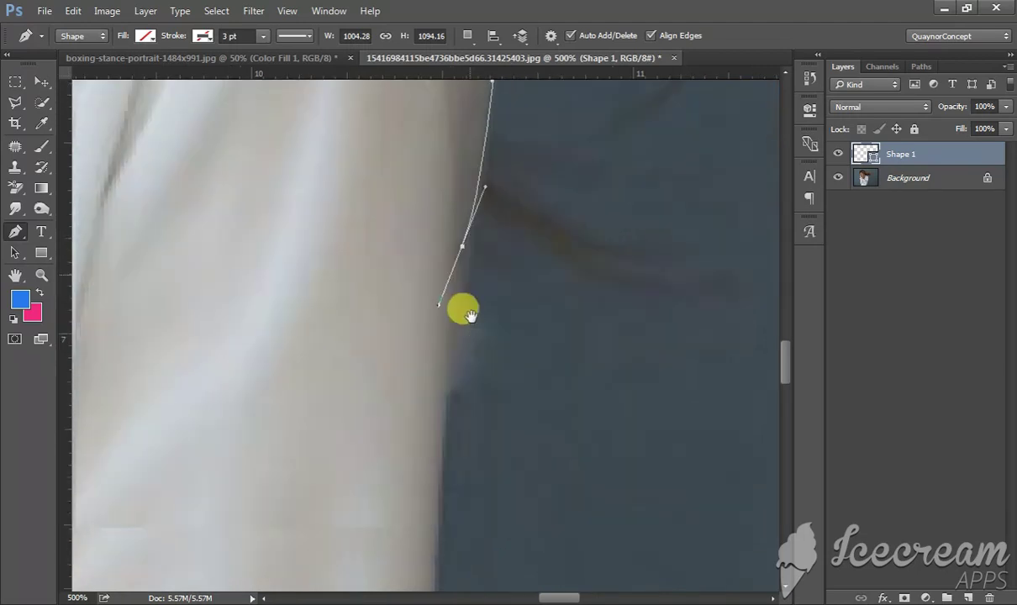
scroll(469, 316, down, 2)
scroll(448, 354, down, 2)
scroll(425, 333, down, 3)
click(481, 234)
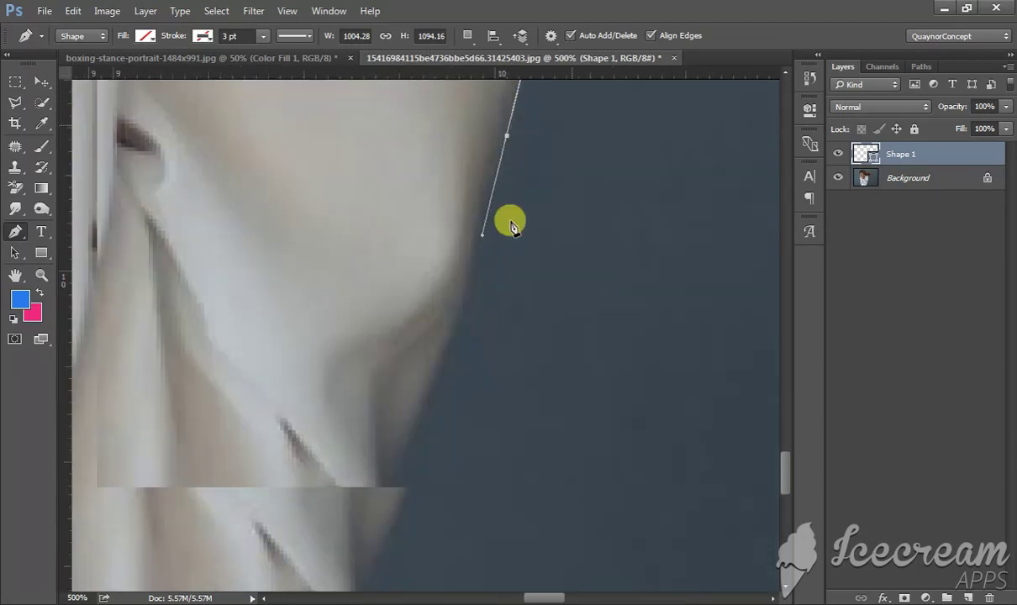
scroll(471, 269, down, 3)
click(472, 341)
scroll(420, 353, down, 3)
click(375, 311)
click(326, 344)
click(293, 361)
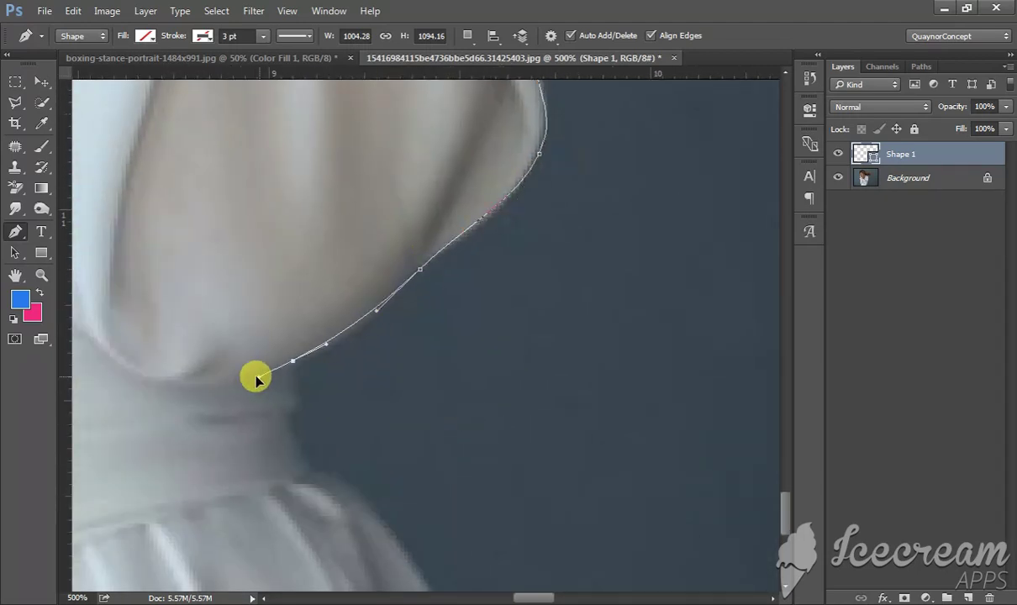
- Follow the shirt edge to the photo's bottom and close the path along it
drag(256, 379, 388, 226)
click(416, 260)
click(439, 315)
click(519, 376)
click(556, 432)
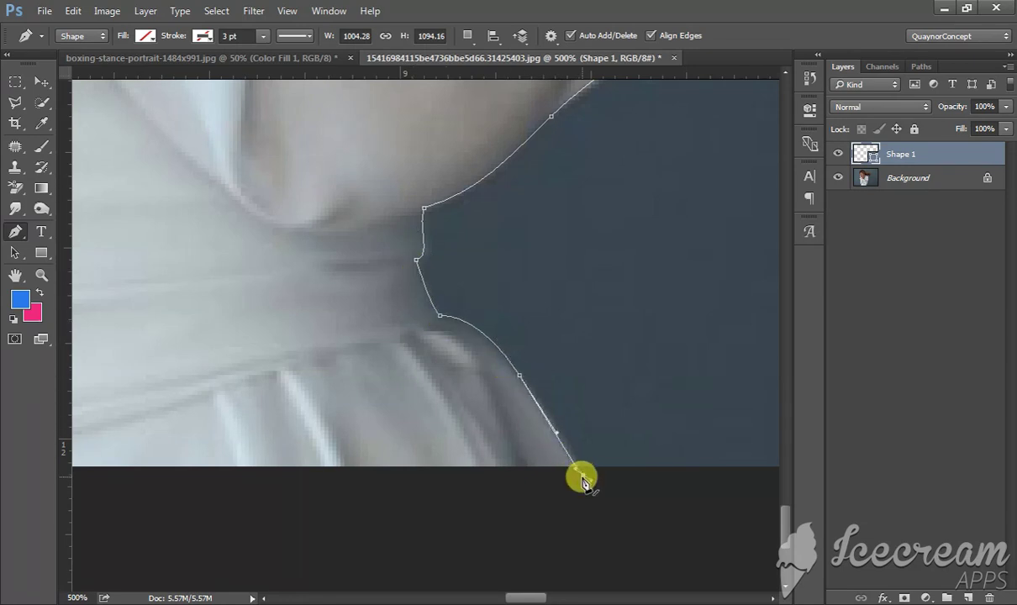
click(581, 473)
key(ctrl+0)
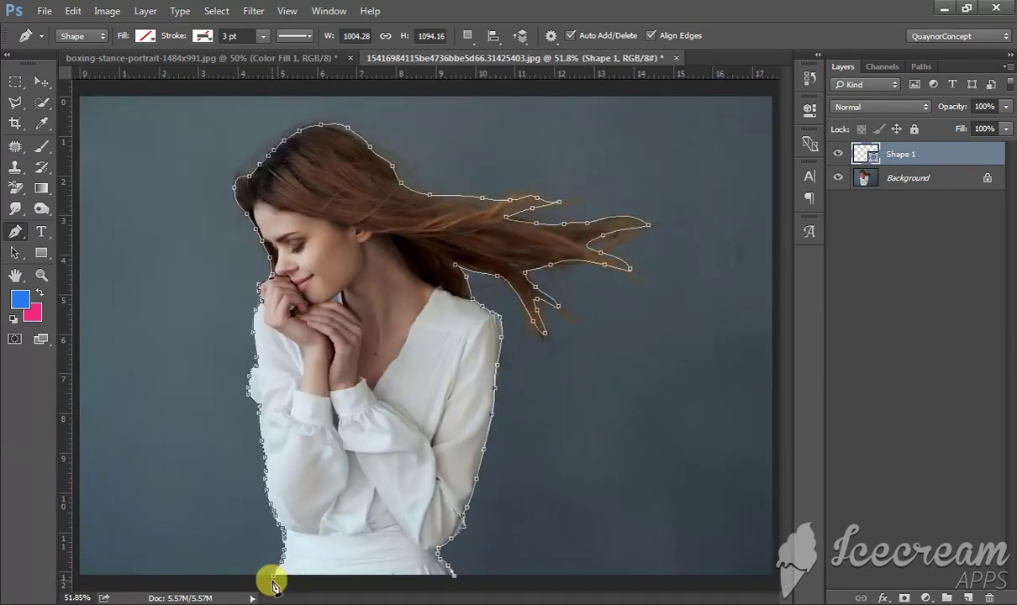
click(275, 578)
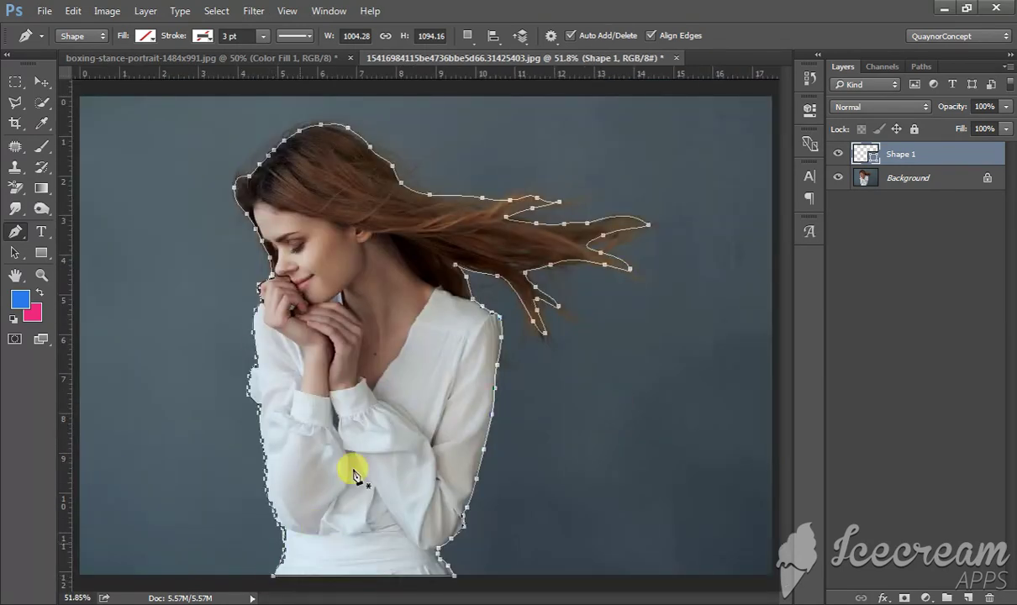
- Convert the traced path into a selection with no feathering
right_click(363, 399)
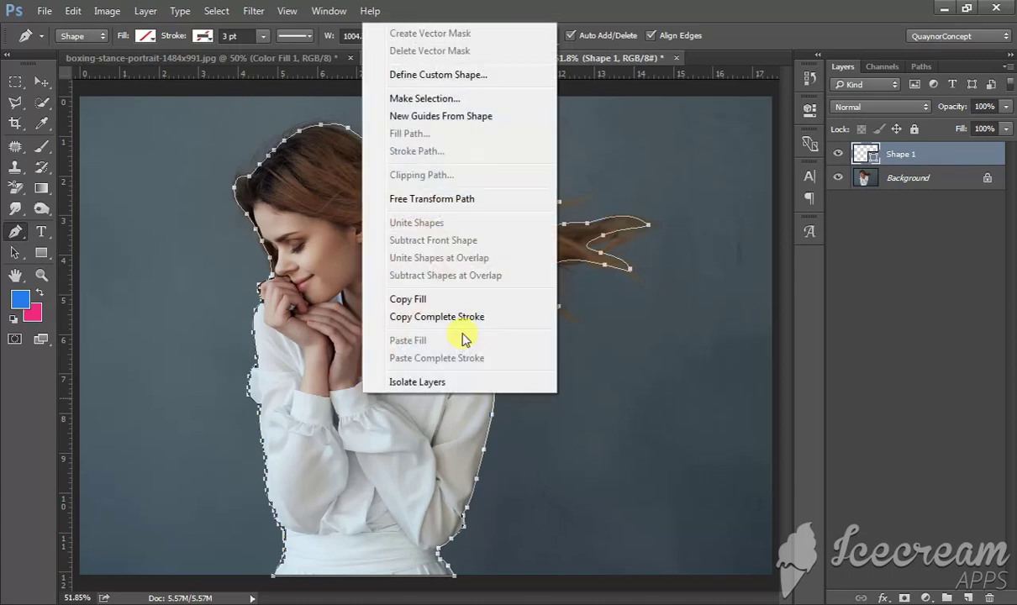
click(425, 99)
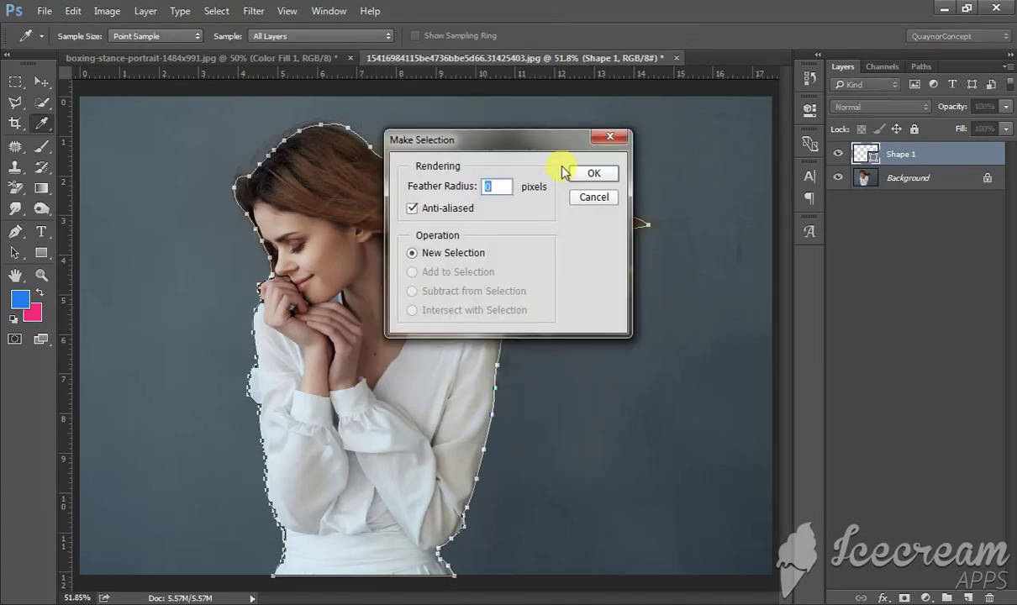
click(601, 175)
- Add a layer mask to the Background from the selection and open its settings
click(966, 179)
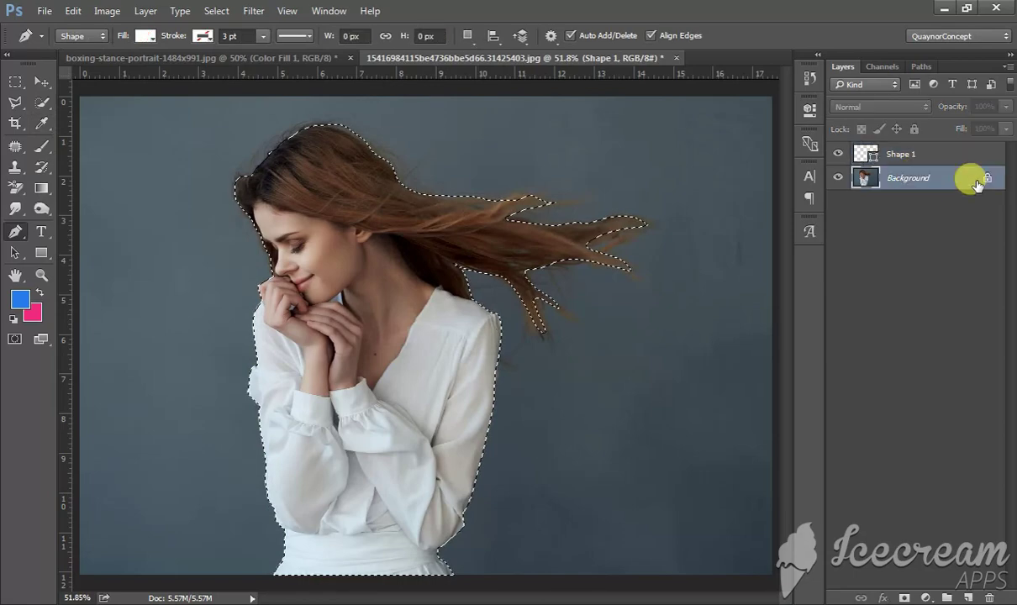
click(904, 598)
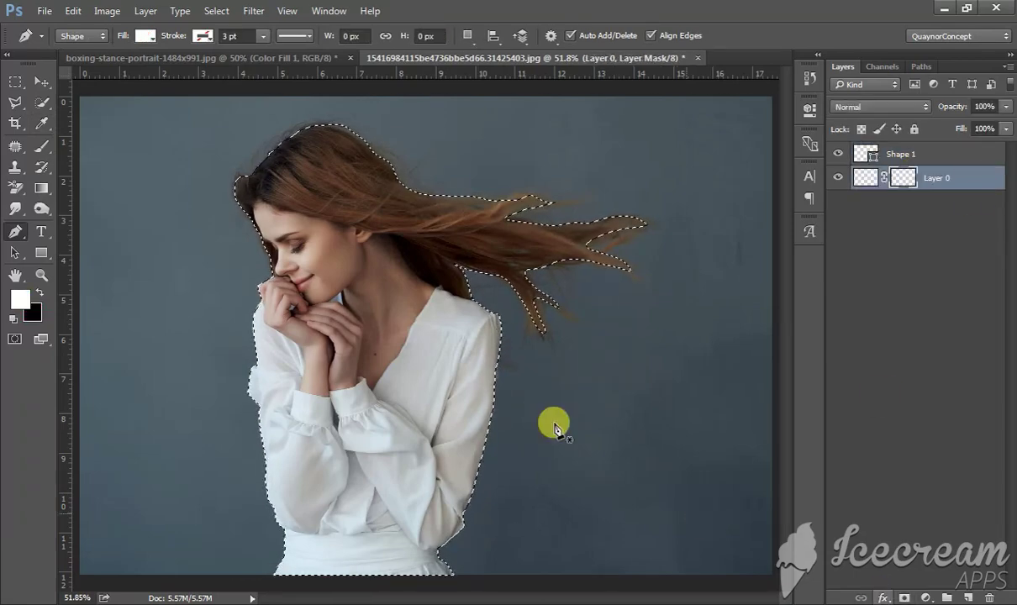
double_click(903, 177)
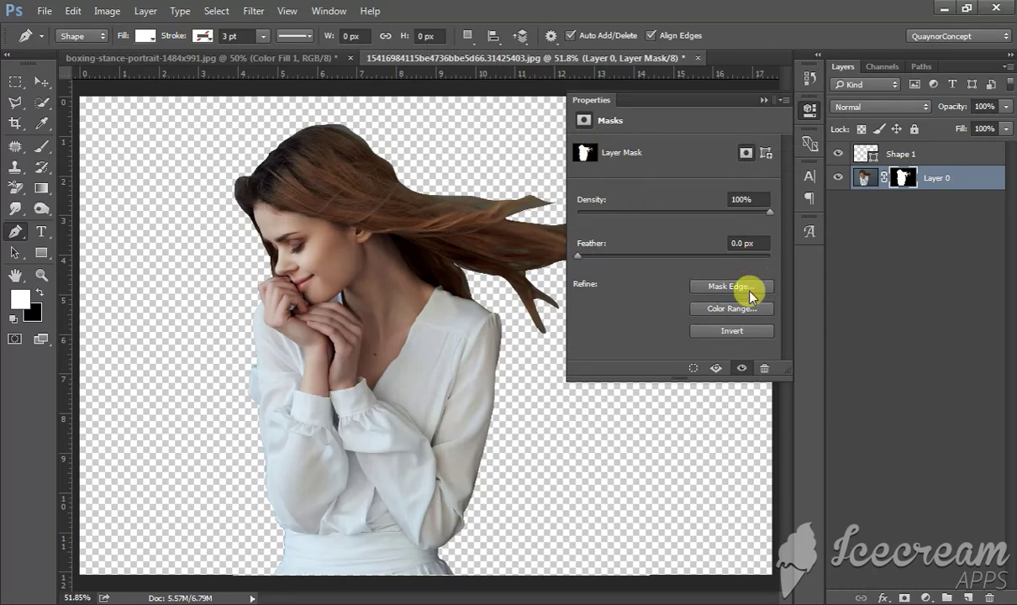
- In Refine Mask, paint Refine Radius along the hair top, face side and back of head at 100%
click(719, 285)
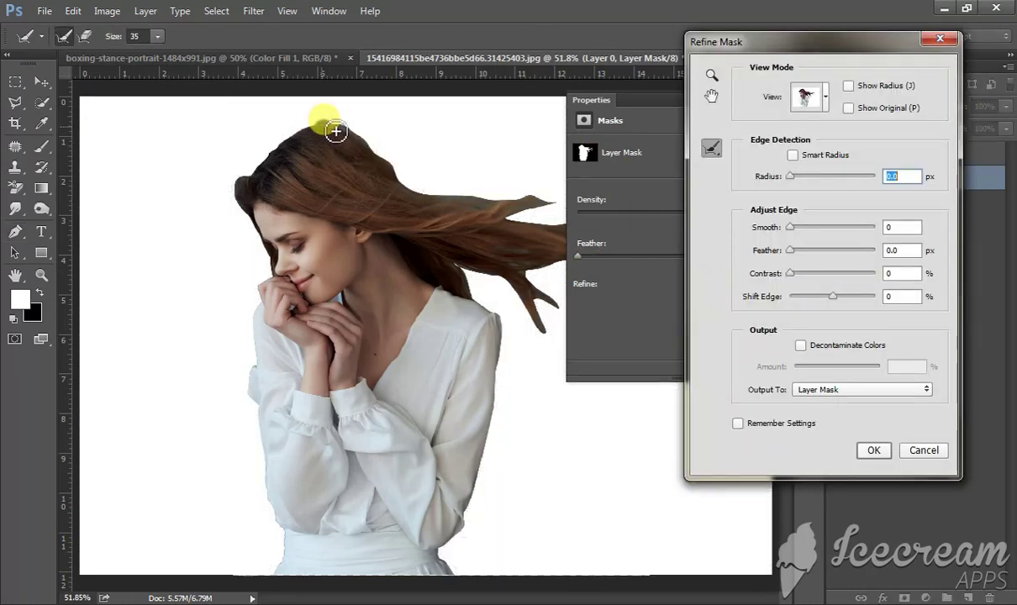
drag(349, 132, 471, 211)
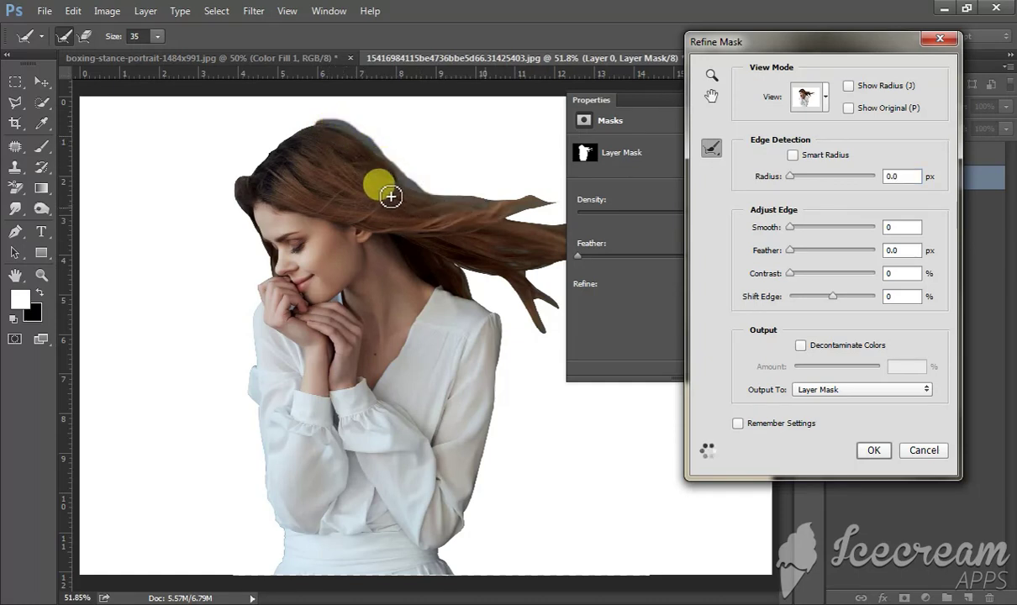
mouse_move(388, 194)
mouse_down()
mouse_move(452, 177)
mouse_move(472, 209)
mouse_move(451, 207)
mouse_move(532, 219)
mouse_move(552, 204)
mouse_move(511, 213)
mouse_move(519, 225)
mouse_move(443, 215)
mouse_move(510, 211)
mouse_move(674, 143)
mouse_move(536, 195)
mouse_up()
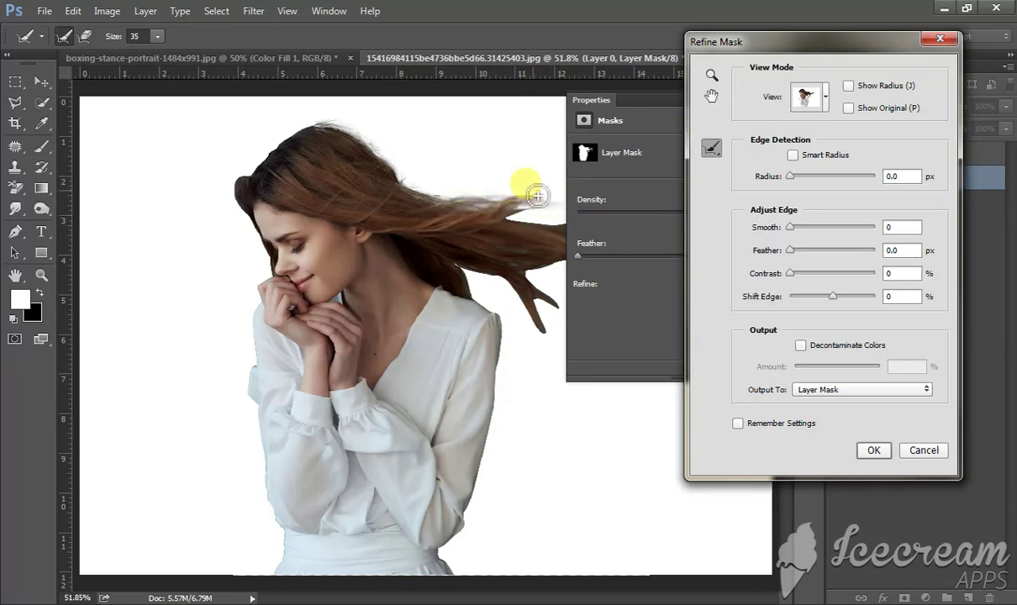
key(ctrl+plus)
key(ctrl+plus)
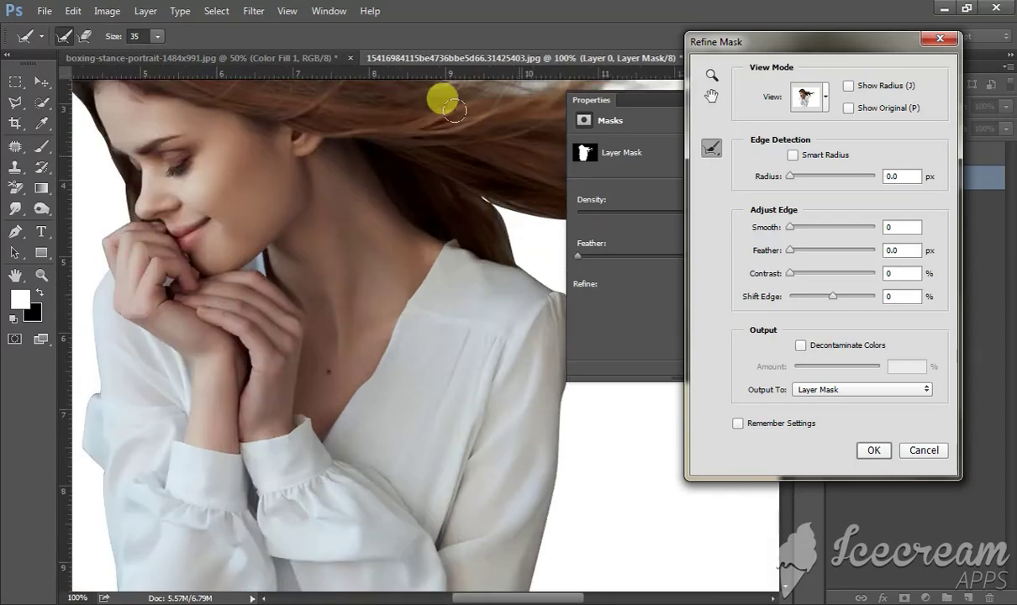
mouse_move(314, 169)
mouse_down()
mouse_move(438, 340)
mouse_move(347, 312)
mouse_move(272, 363)
mouse_up()
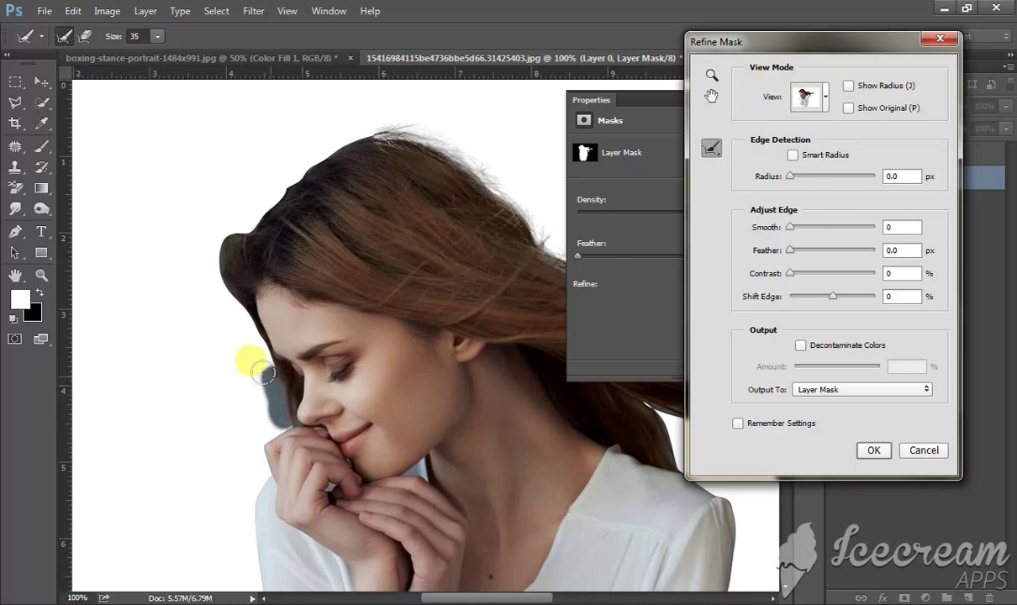
drag(258, 366, 227, 298)
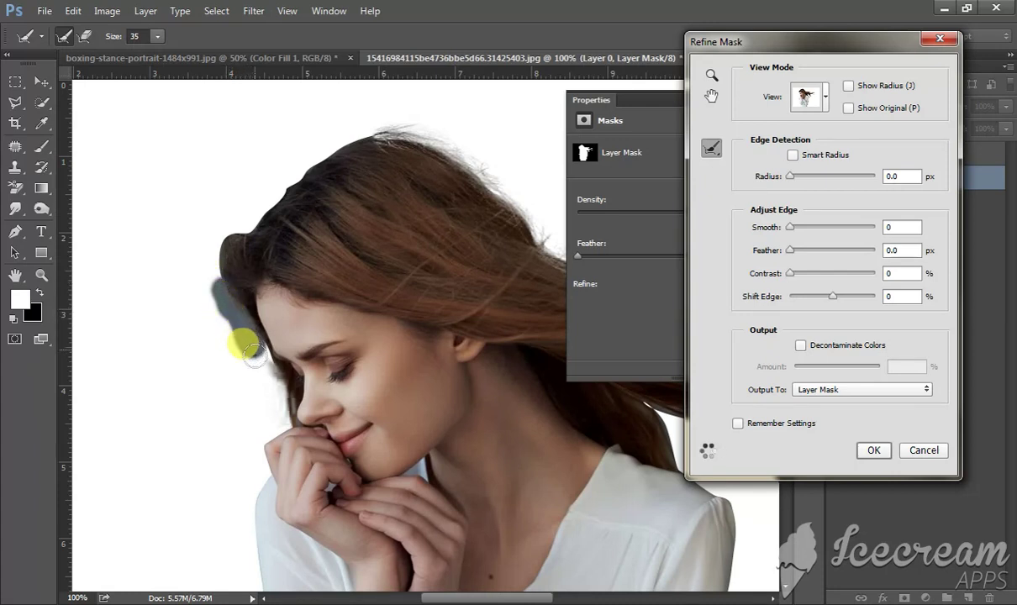
mouse_move(259, 363)
mouse_down()
mouse_move(253, 352)
mouse_move(271, 314)
mouse_move(218, 270)
mouse_move(317, 165)
mouse_up()
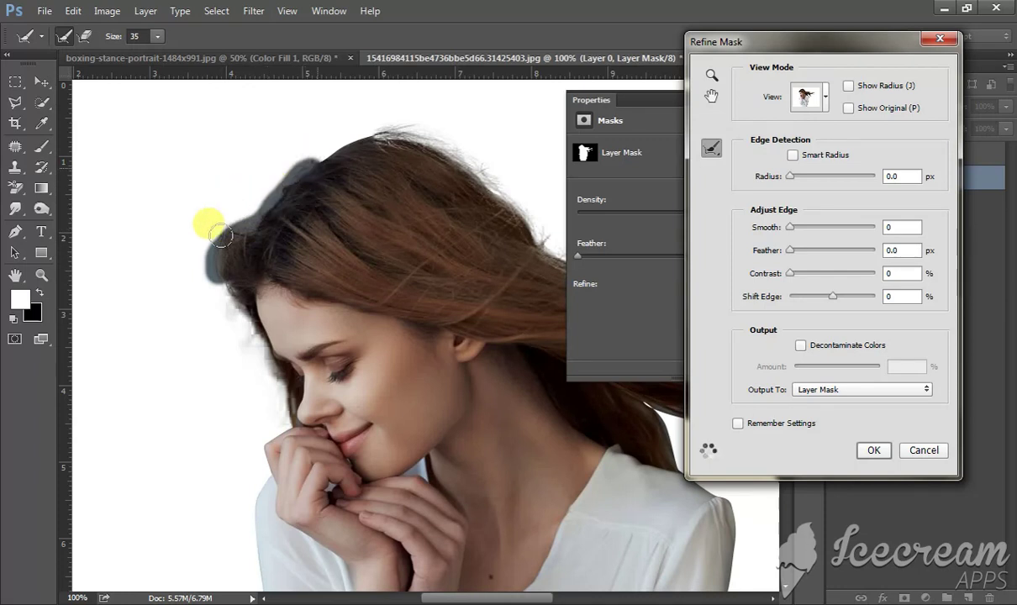
mouse_move(313, 155)
mouse_down()
mouse_move(217, 235)
mouse_move(268, 165)
mouse_move(317, 141)
mouse_move(380, 130)
mouse_move(390, 113)
mouse_move(363, 113)
mouse_move(286, 155)
mouse_move(238, 220)
mouse_move(258, 189)
mouse_move(336, 142)
mouse_move(252, 178)
mouse_up()
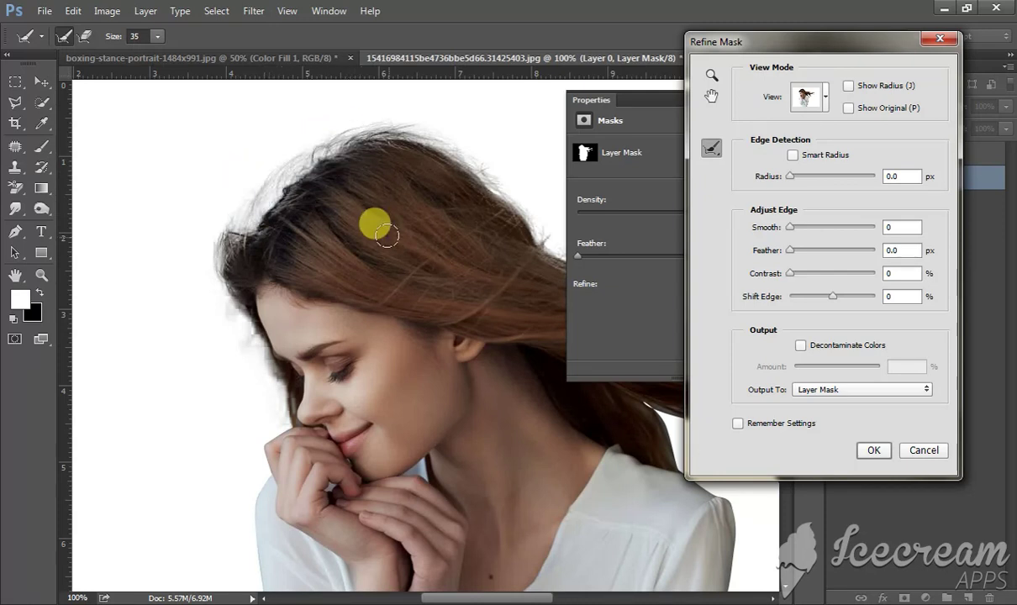
drag(404, 247, 243, 226)
- Paint Refine Radius over the flowing hair tips and lower strands, then zoom out to fit
drag(334, 267, 216, 229)
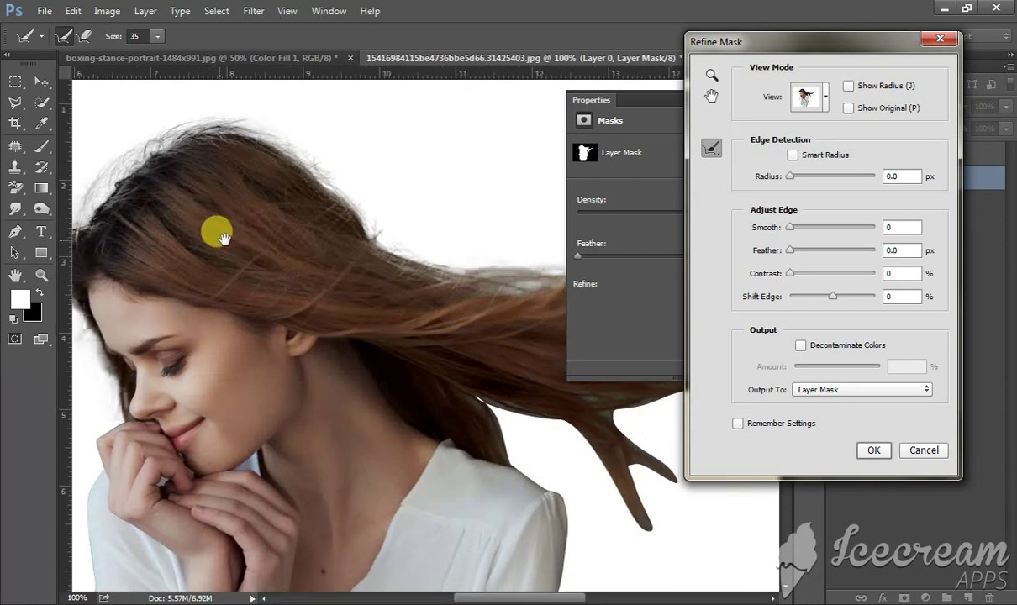
mouse_move(454, 271)
mouse_down()
mouse_move(347, 250)
mouse_move(324, 230)
mouse_move(488, 218)
mouse_move(470, 201)
mouse_move(321, 255)
mouse_move(339, 245)
mouse_up()
mouse_move(407, 250)
mouse_down()
mouse_move(470, 257)
mouse_move(340, 283)
mouse_up()
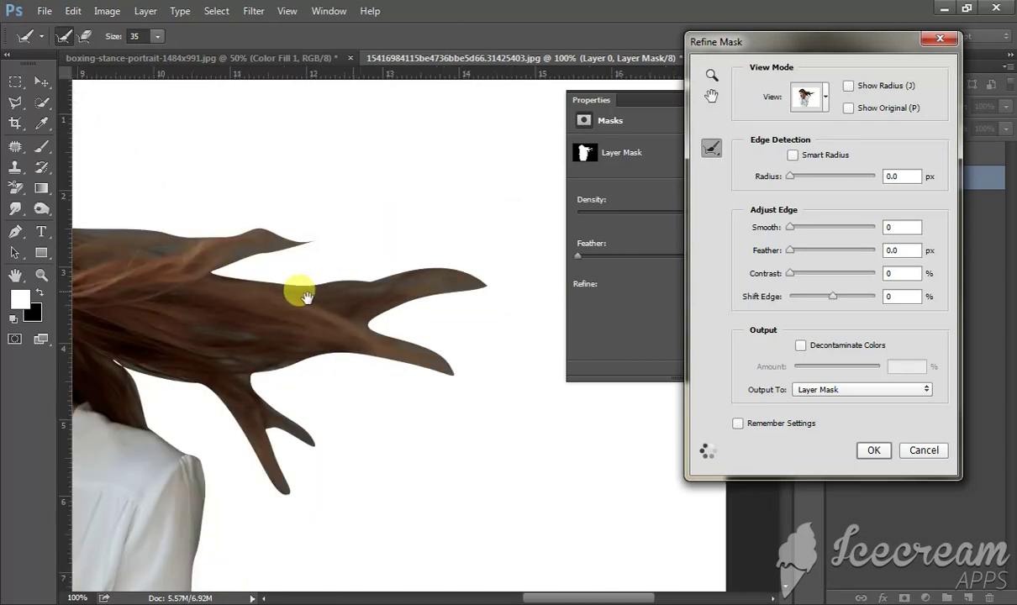
mouse_move(268, 271)
mouse_down()
mouse_move(353, 278)
mouse_move(352, 267)
mouse_move(411, 259)
mouse_move(506, 289)
mouse_move(431, 283)
mouse_move(470, 281)
mouse_up()
drag(399, 325, 477, 276)
mouse_move(191, 330)
mouse_down()
mouse_move(256, 354)
mouse_move(448, 375)
mouse_move(281, 340)
mouse_up()
mouse_move(265, 404)
mouse_down()
mouse_move(103, 359)
mouse_move(224, 405)
mouse_move(282, 480)
mouse_move(125, 369)
mouse_move(143, 391)
mouse_move(311, 435)
mouse_move(284, 370)
mouse_move(233, 311)
mouse_up()
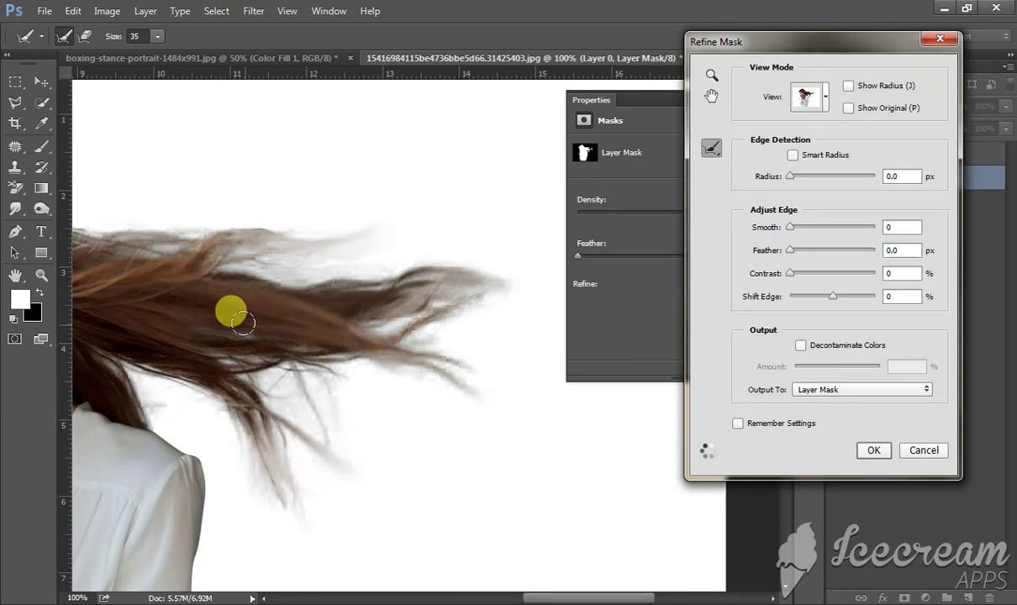
key(ctrl+0)
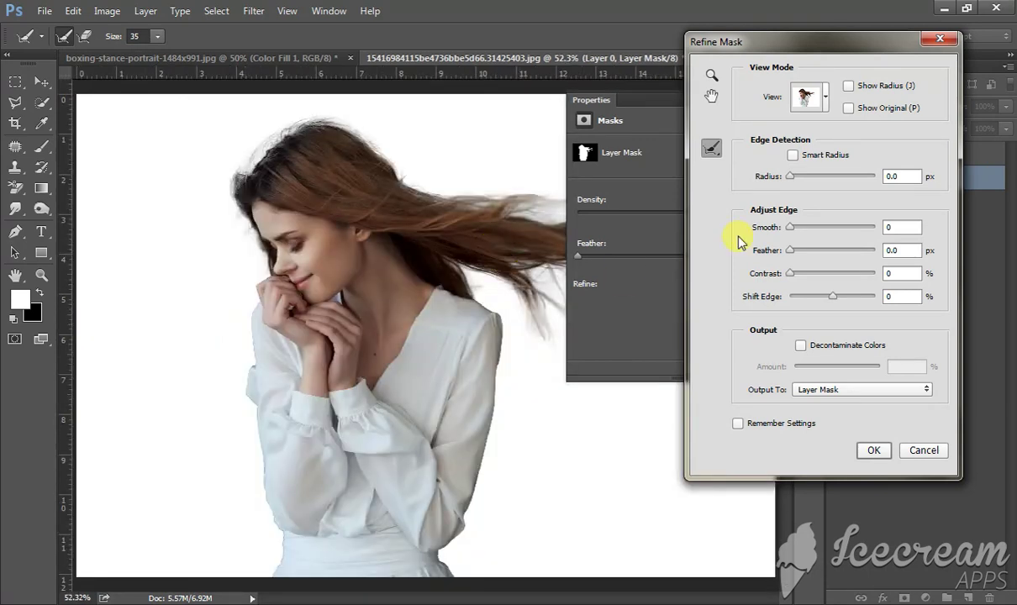
- Apply the refined mask, close its settings and return to editing the image
click(874, 451)
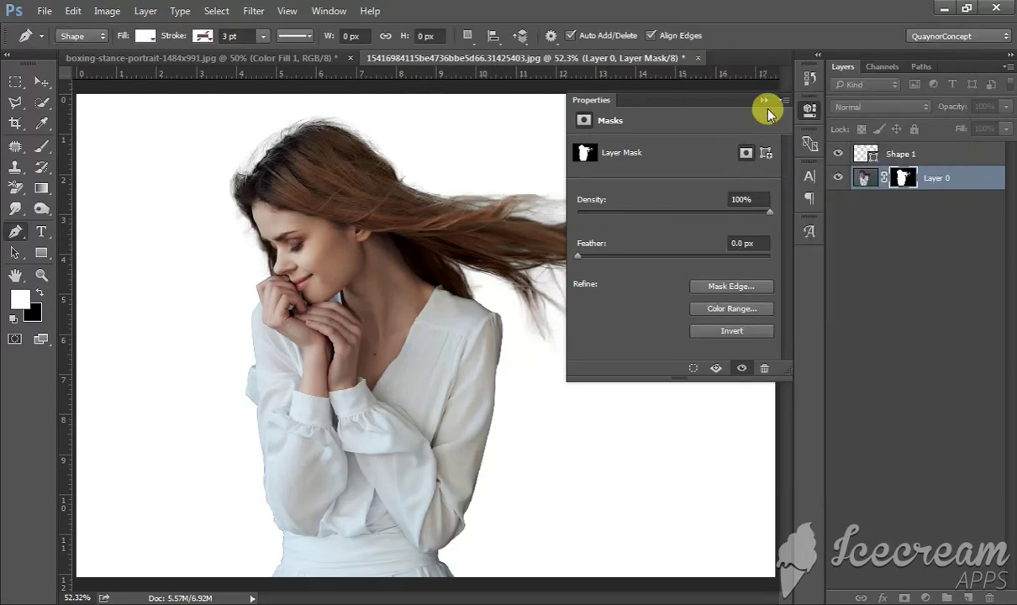
click(808, 111)
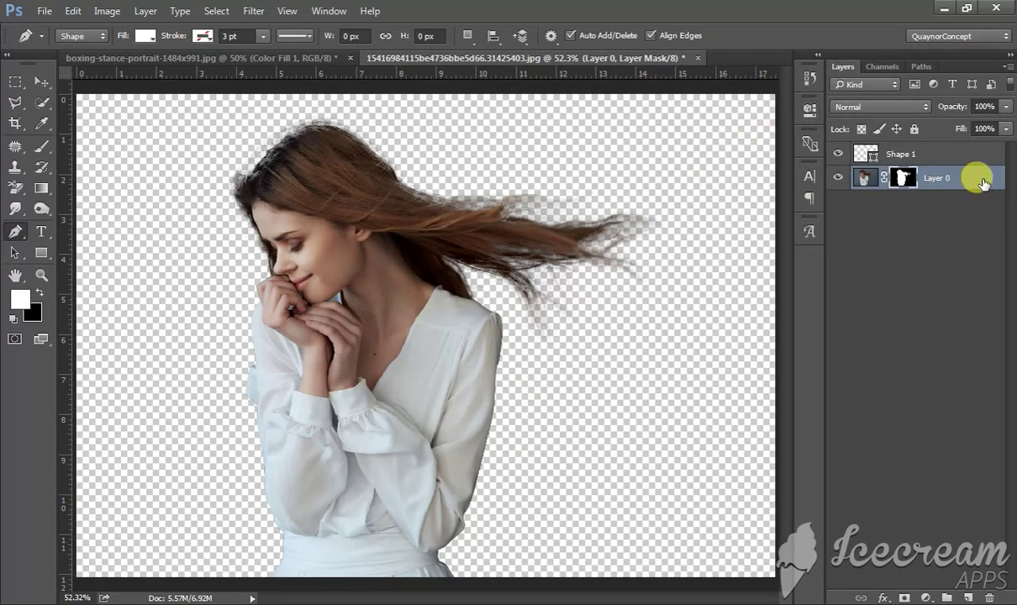
key(ctrl+2)
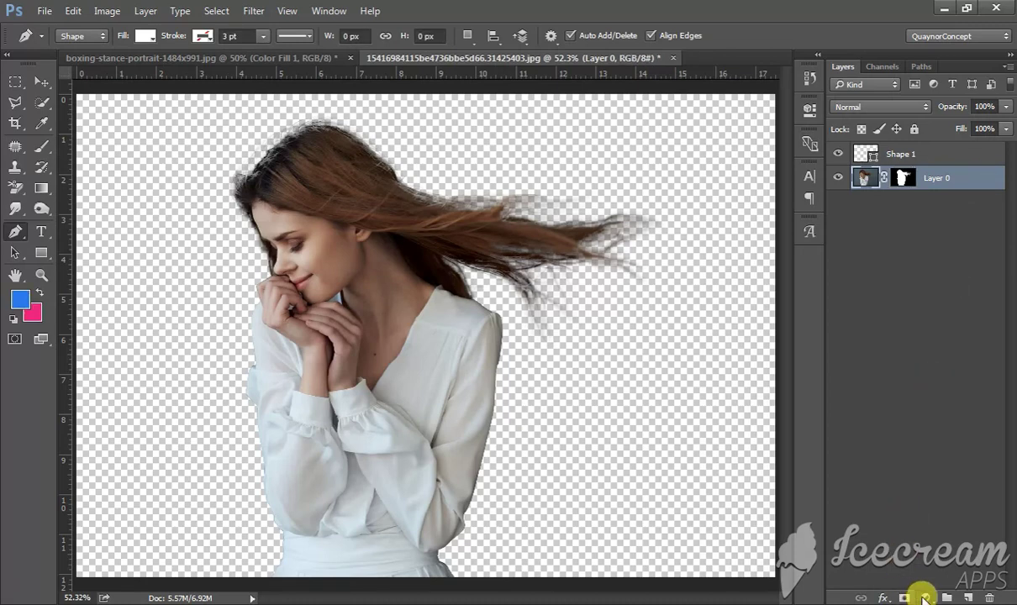
- Add a blue Color Fill 1 layer and move it beneath Layer 0, then select the Move tool
click(923, 598)
click(874, 251)
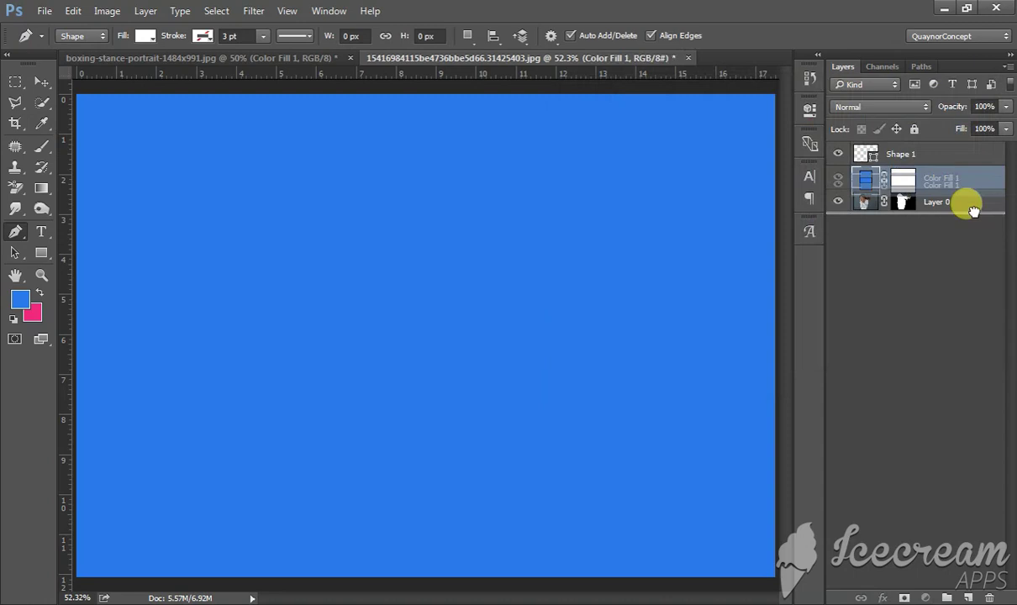
drag(973, 210, 971, 209)
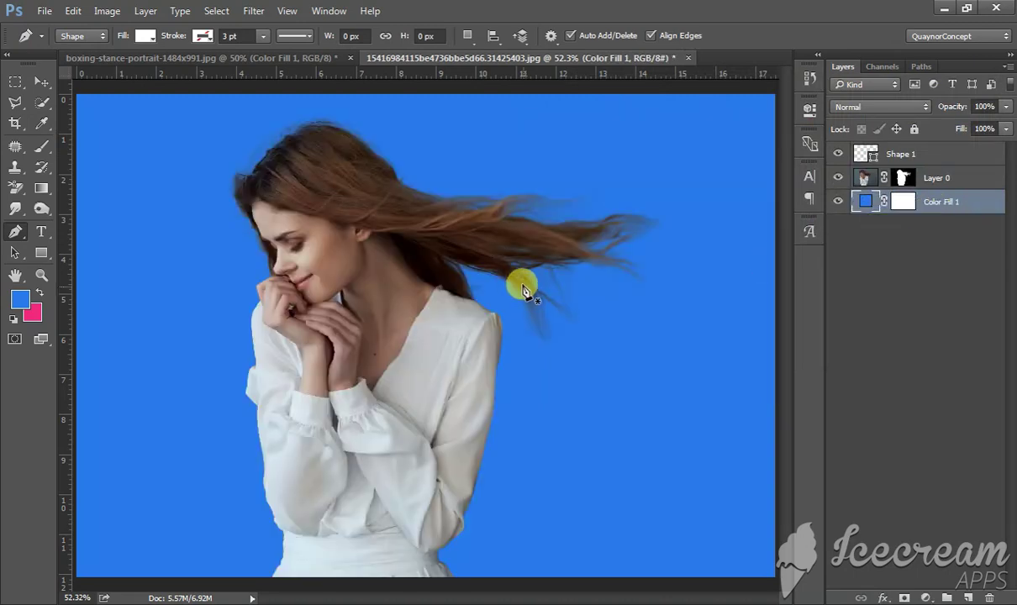
key(v)
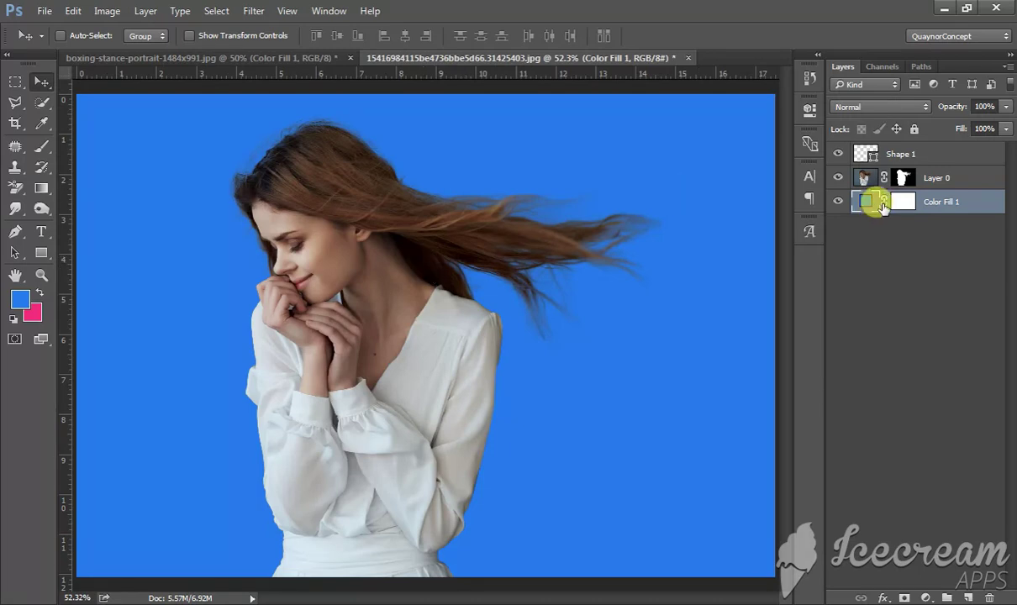
- Disable and then re-enable Layer 0's mask to compare the result
right_click(901, 177)
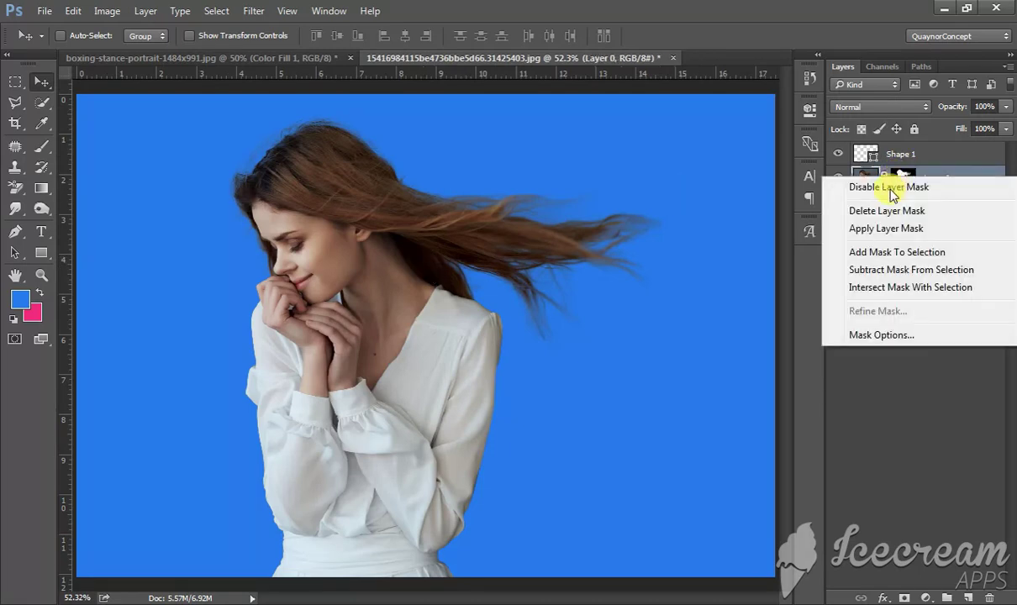
click(893, 188)
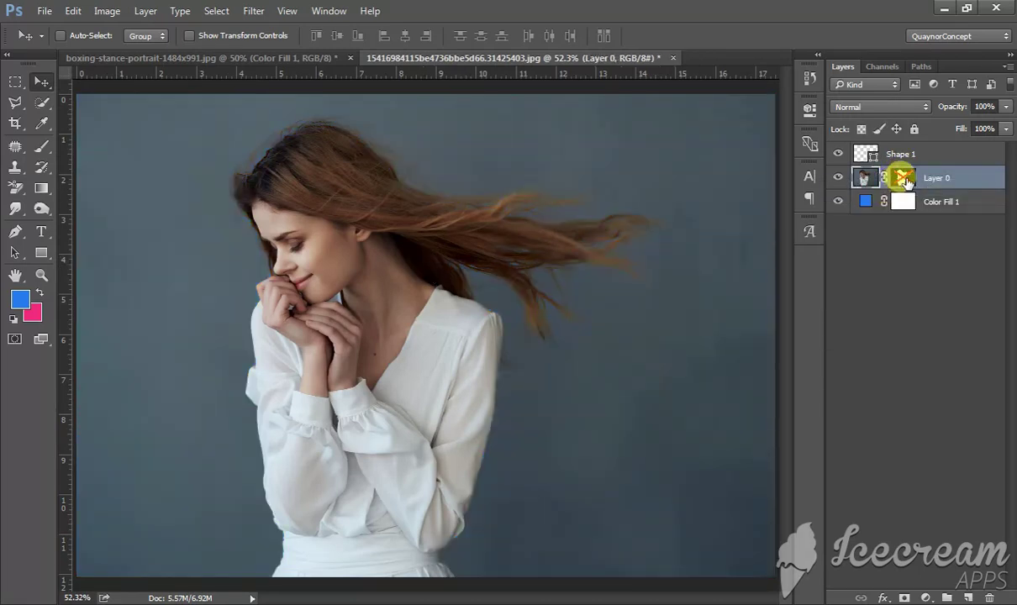
right_click(905, 179)
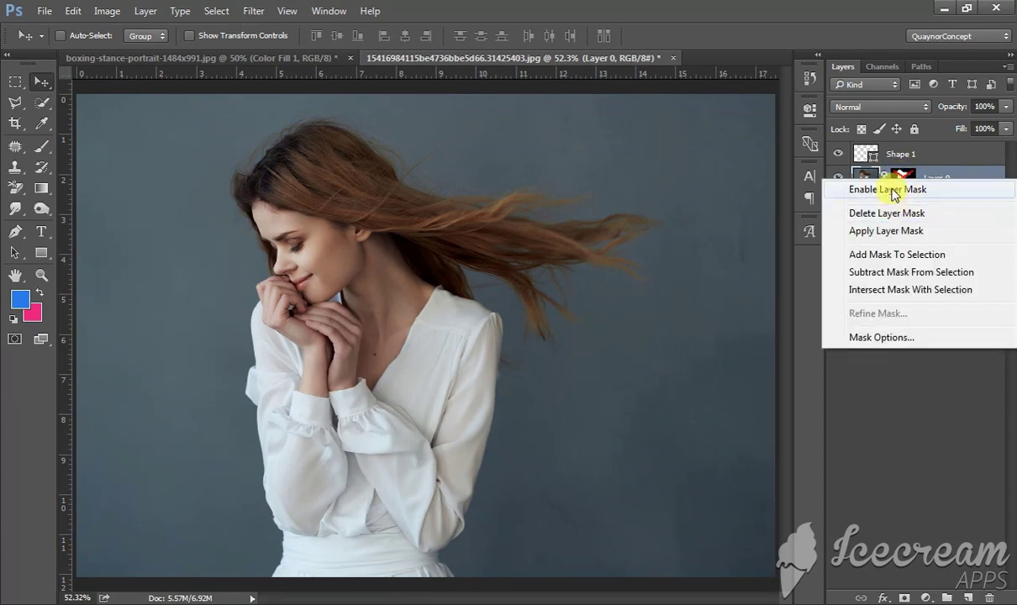
click(893, 191)
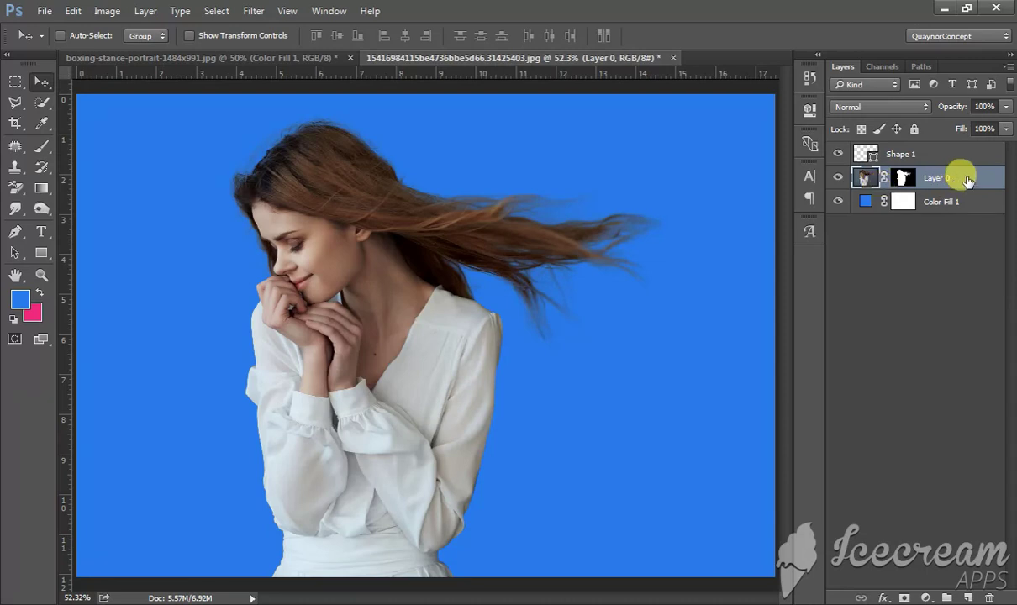
- Duplicate Layer 0 with its mask, then disable the original's mask and hide it
drag(966, 181, 970, 597)
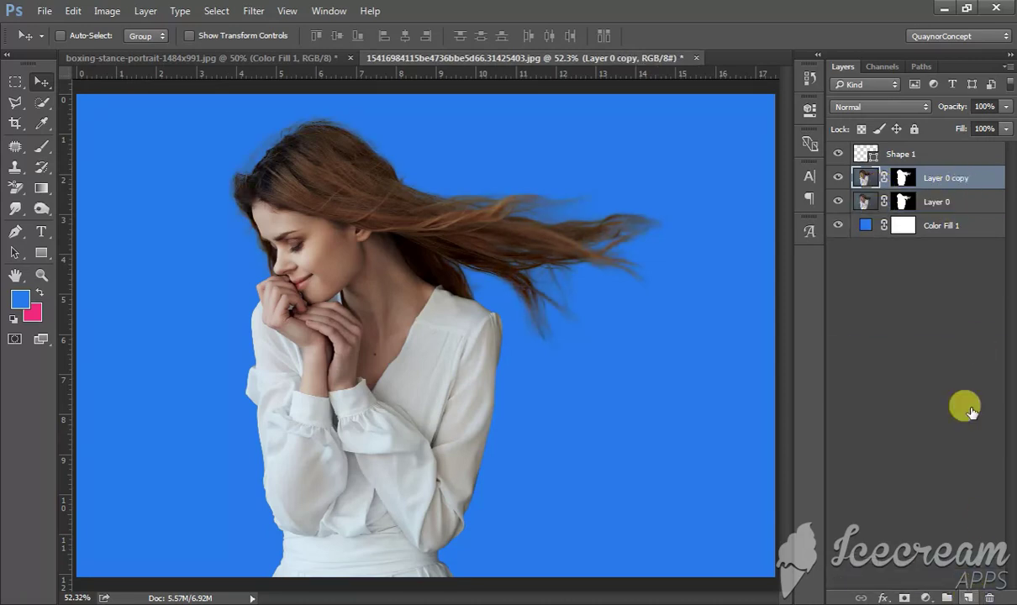
right_click(906, 202)
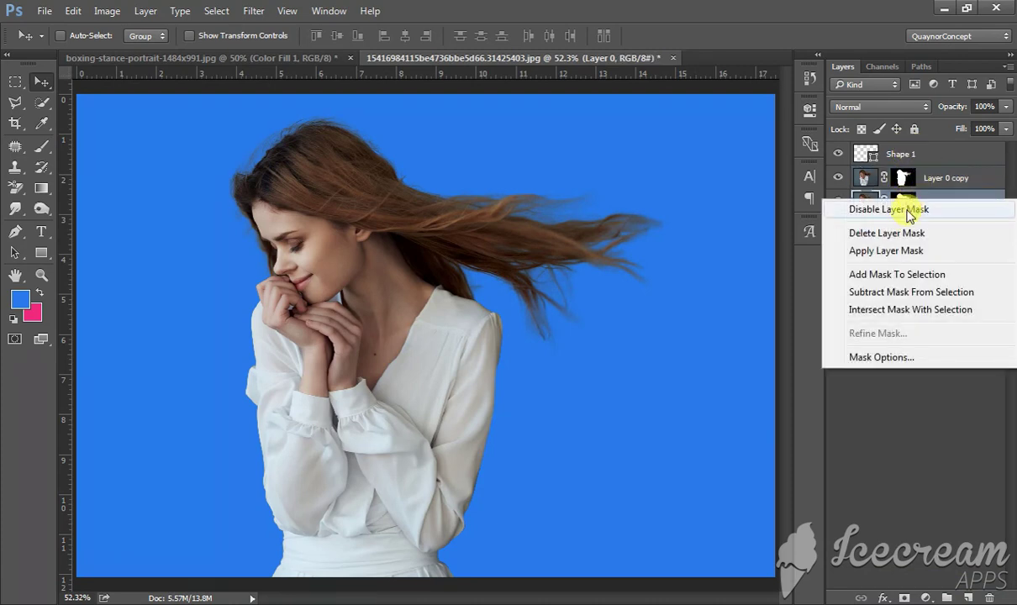
click(908, 211)
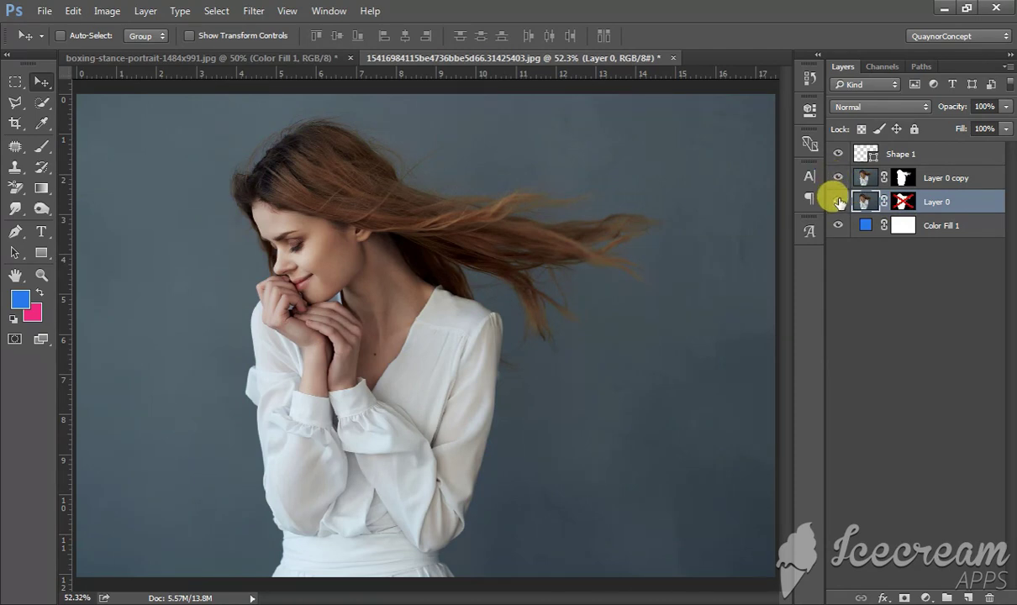
click(838, 202)
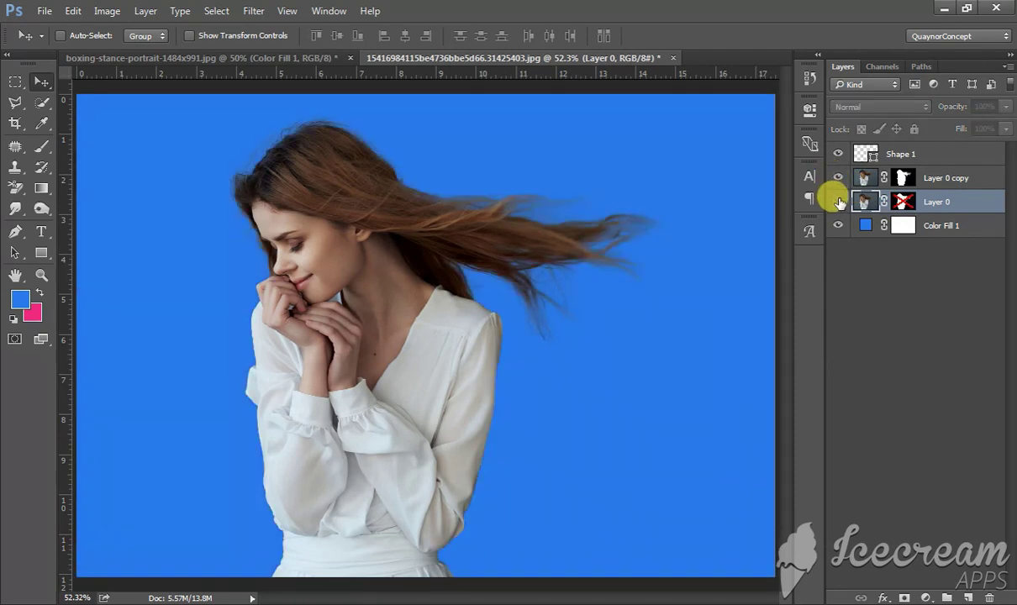
alt+click(838, 201)
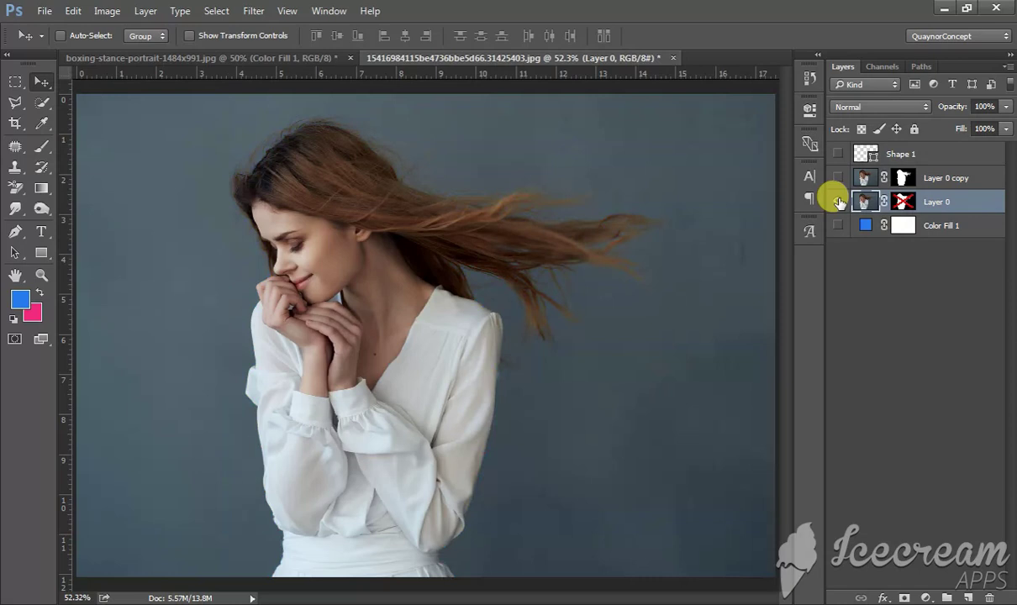
alt+click(837, 202)
alt+click(838, 201)
alt+click(838, 201)
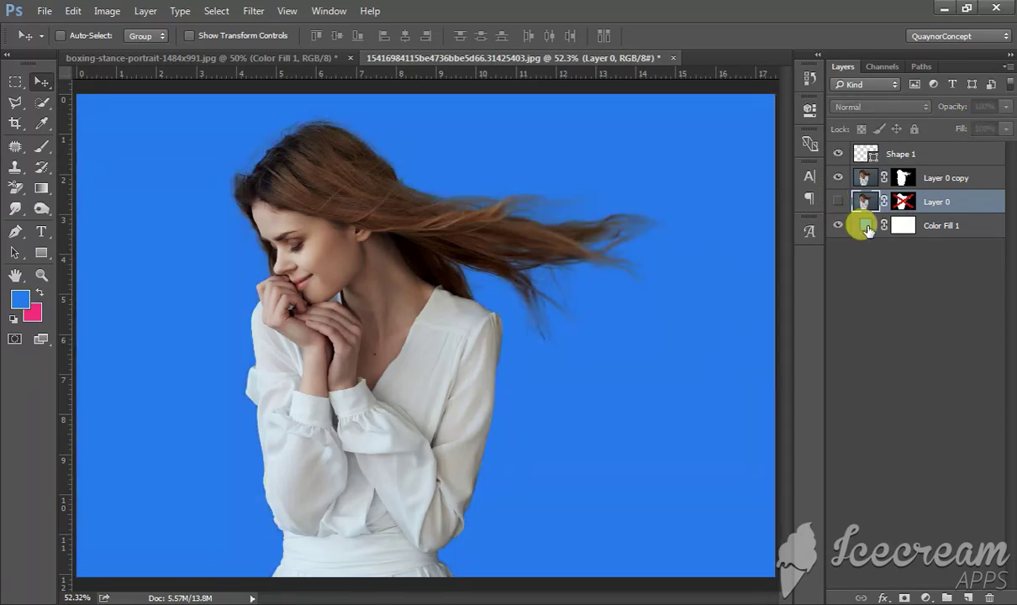
- In Color Fill 1's Color Picker, try sampled photo tones and pure black as the background
double_click(867, 227)
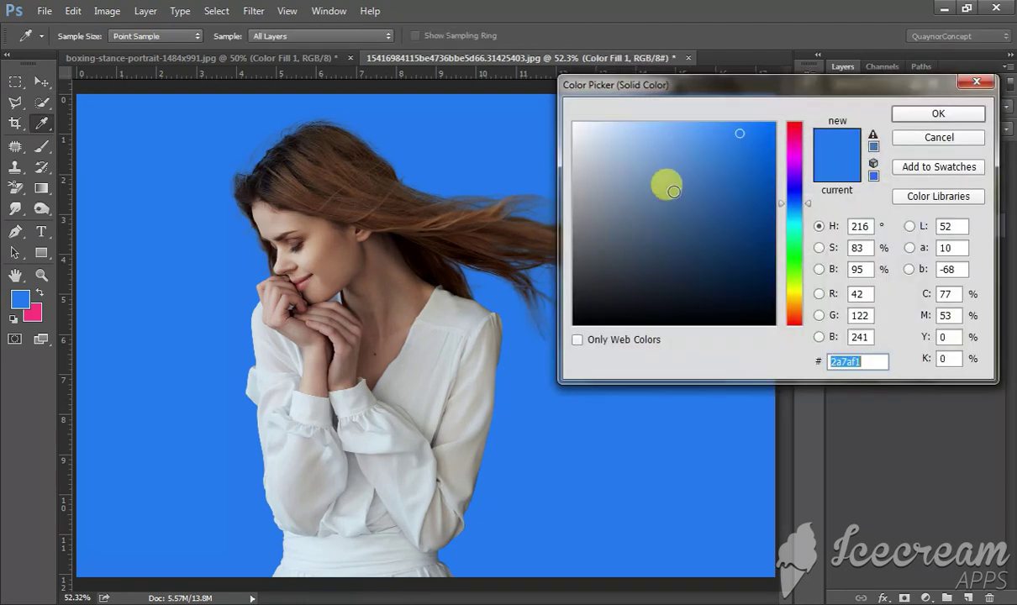
mouse_move(731, 159)
mouse_down()
mouse_move(808, 197)
mouse_move(782, 168)
mouse_up()
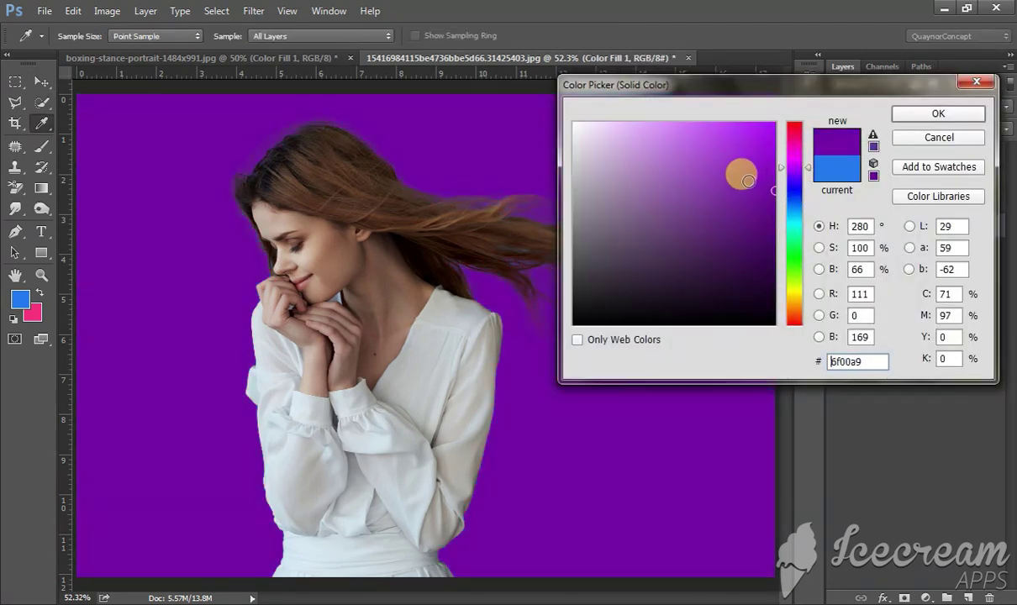
click(453, 269)
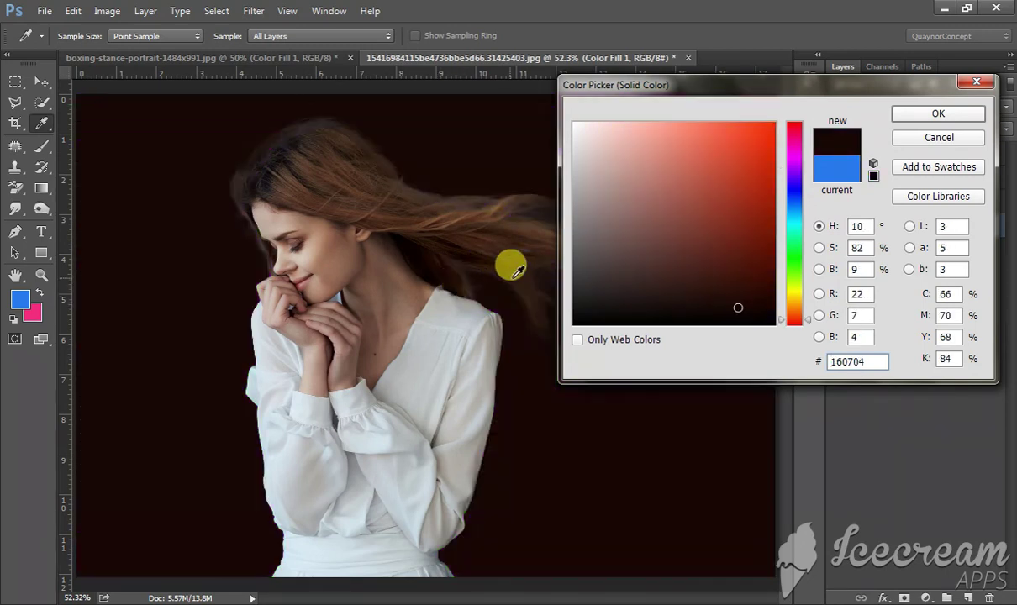
click(462, 267)
click(430, 250)
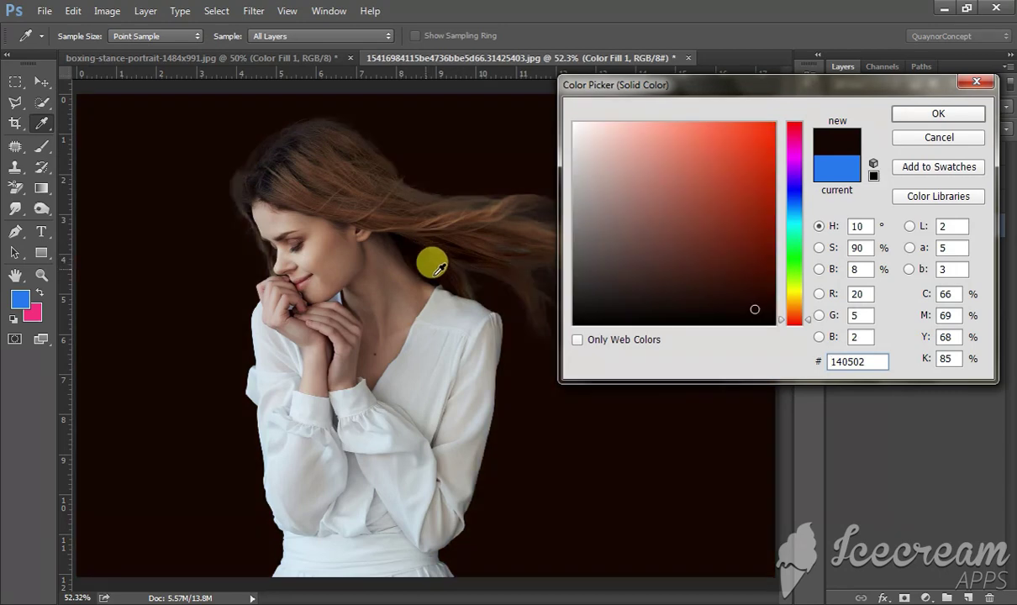
drag(749, 307, 805, 324)
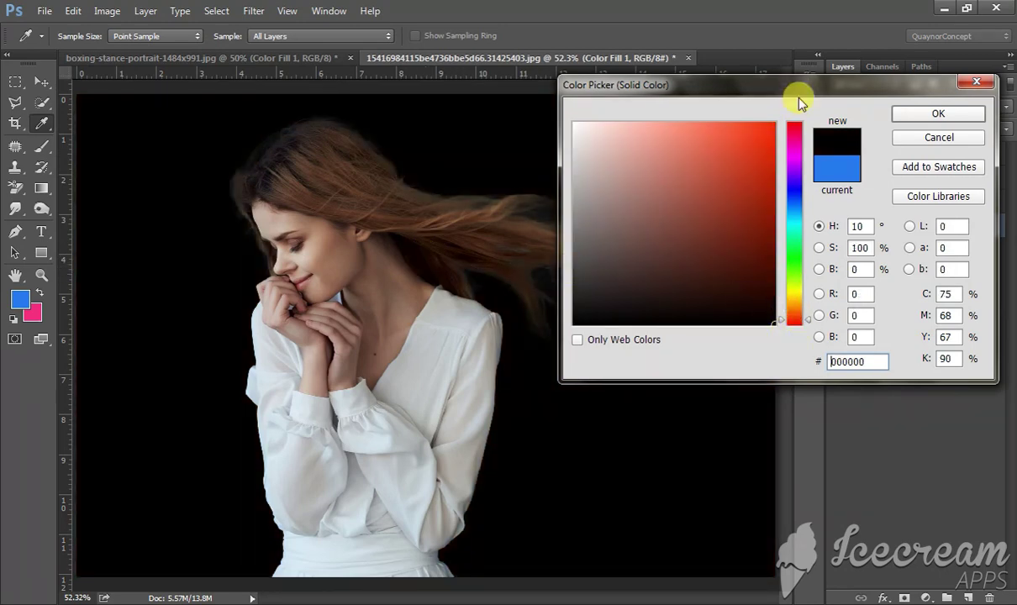
- Try dark red, greyish pink and white, then settle on sampled grey #a7a7a7
drag(796, 99, 843, 142)
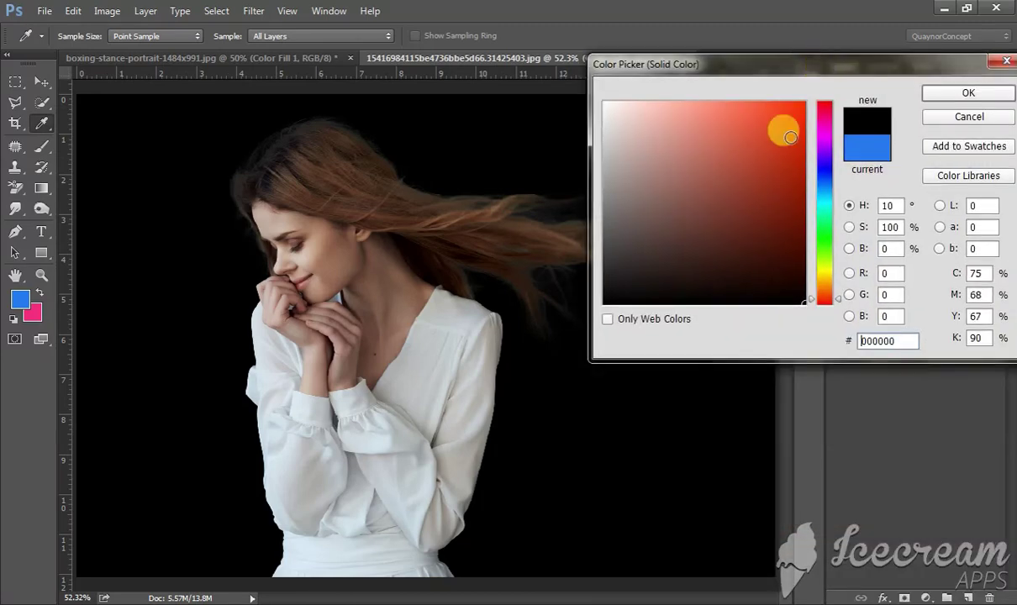
mouse_move(742, 238)
mouse_down()
mouse_move(809, 238)
mouse_move(794, 200)
mouse_up()
drag(674, 195, 626, 179)
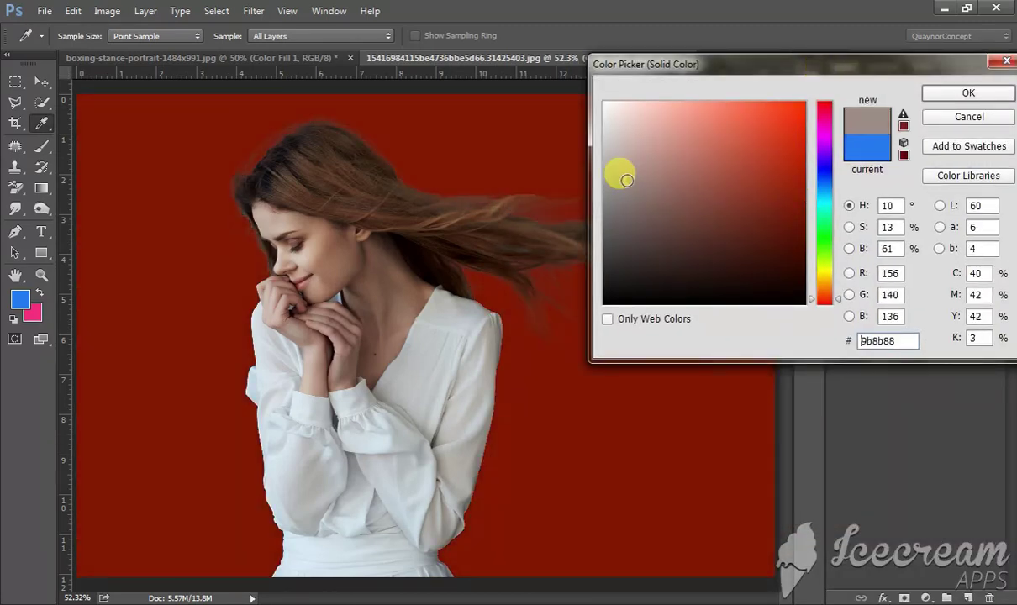
drag(627, 124, 538, 63)
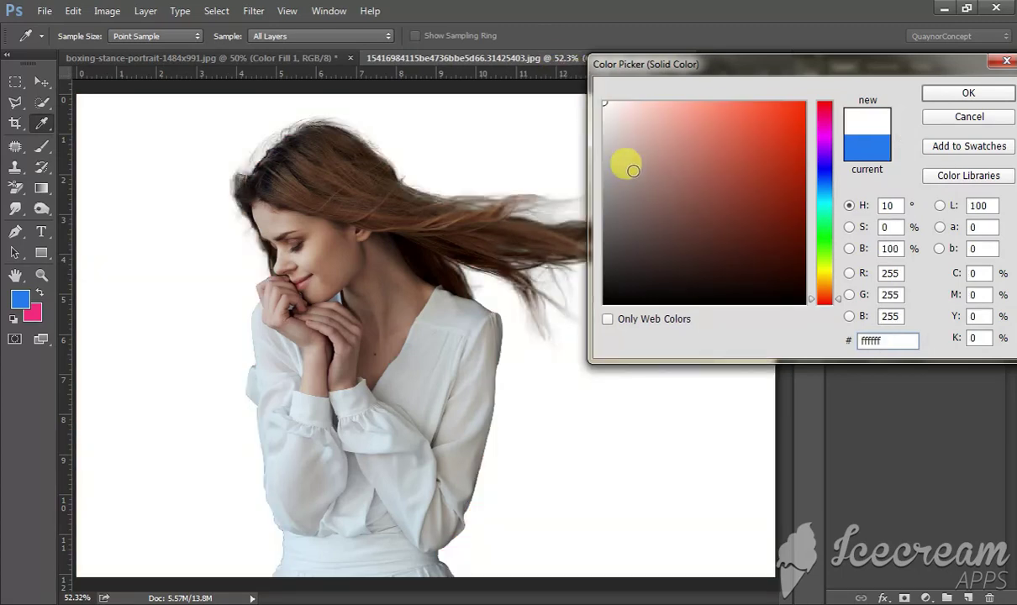
click(567, 166)
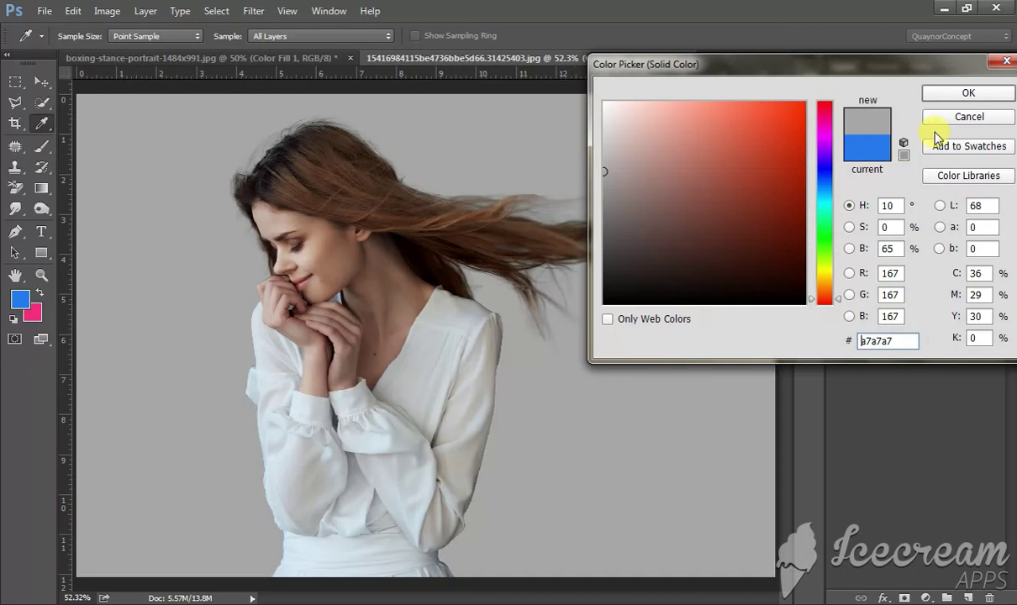
click(963, 96)
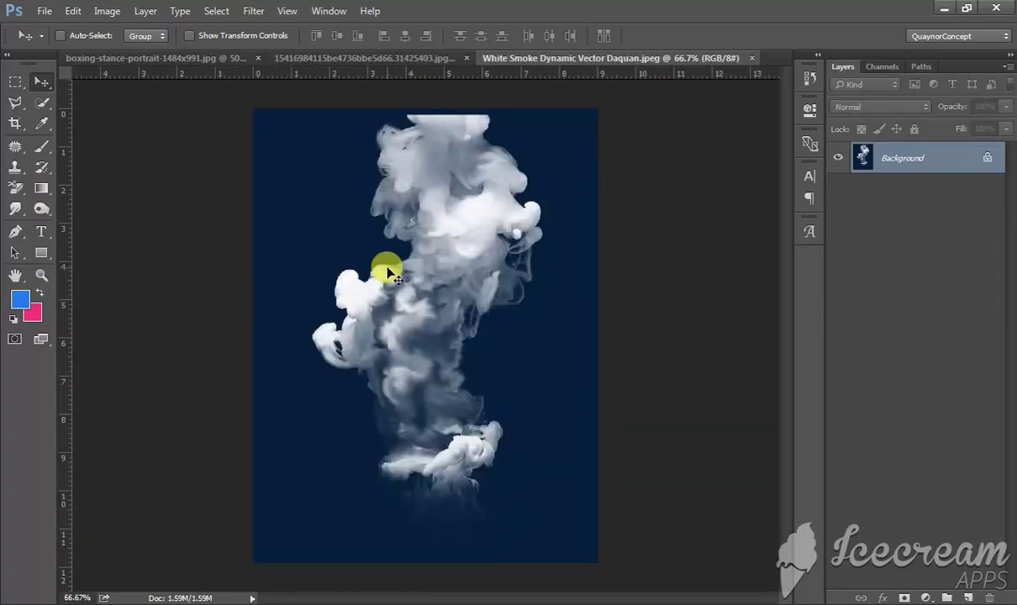
- Duplicate the smoke image's Background as Background copy, zoom in on the smoke, then fit to screen
drag(916, 160, 969, 595)
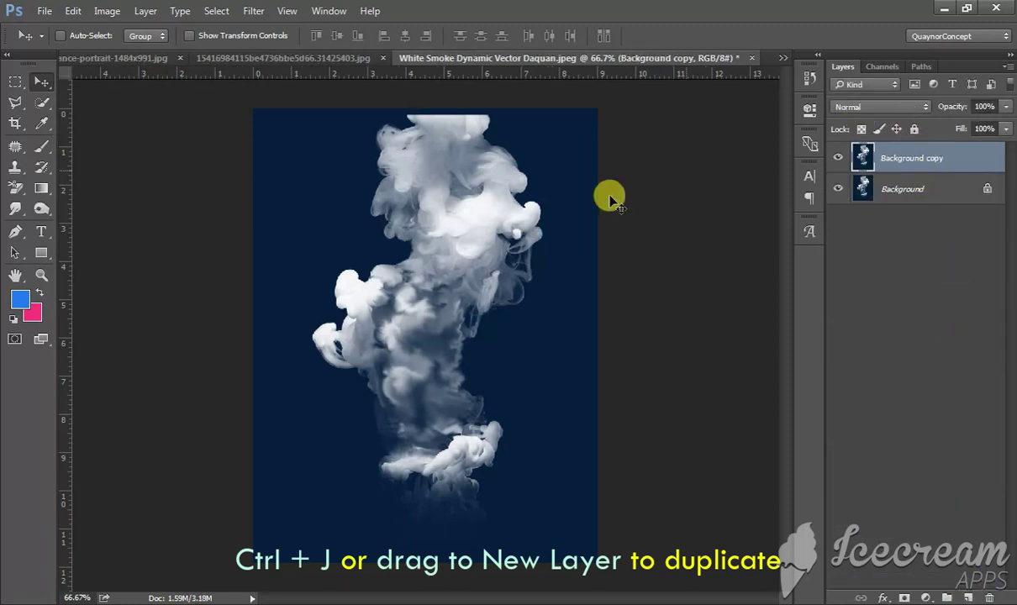
key(ctrl)
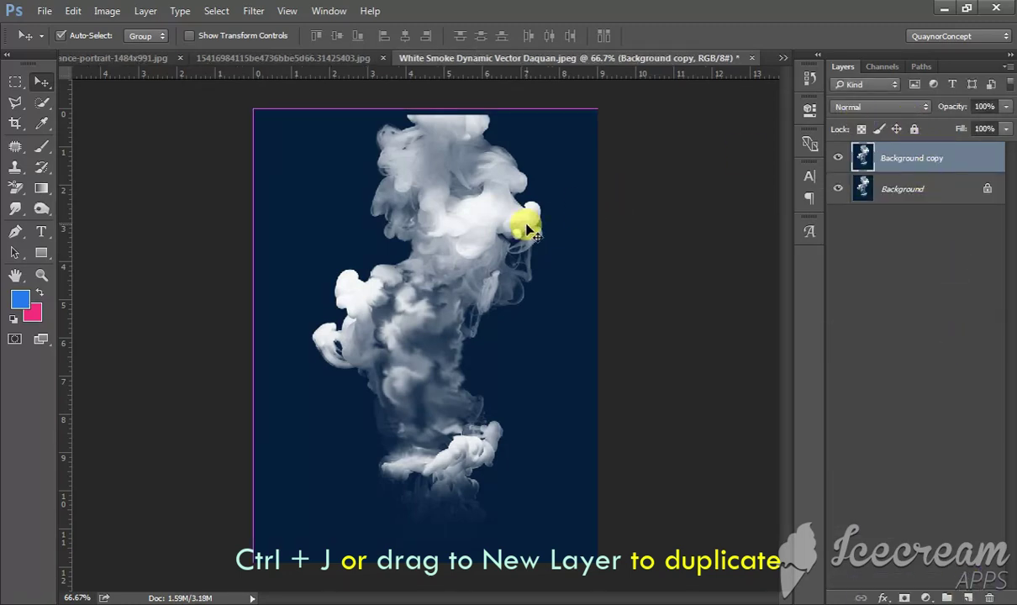
key(ctrl+plus)
key(ctrl+plus)
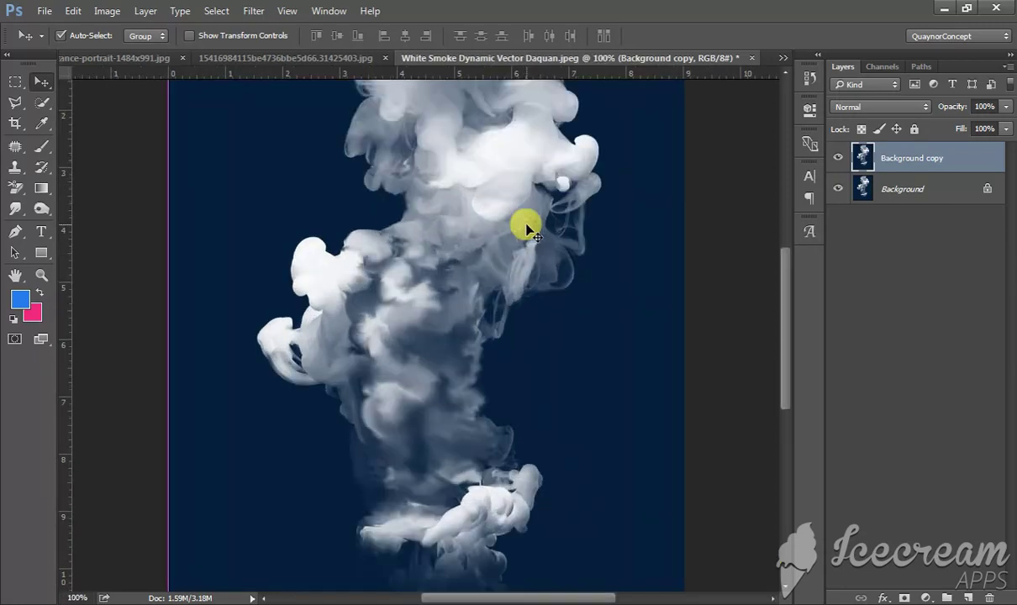
key(ctrl+plus)
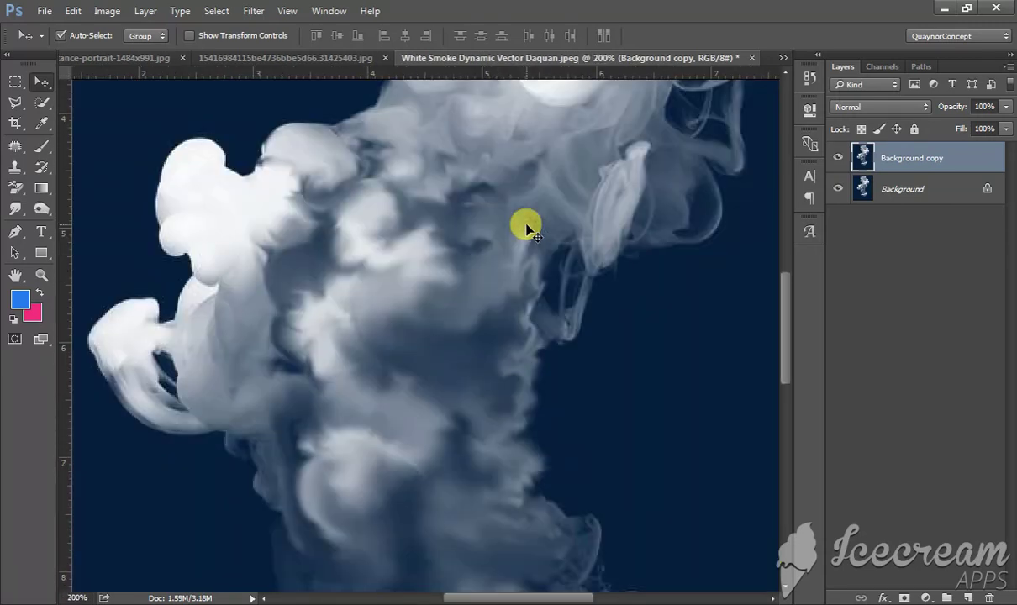
key(ctrl+0)
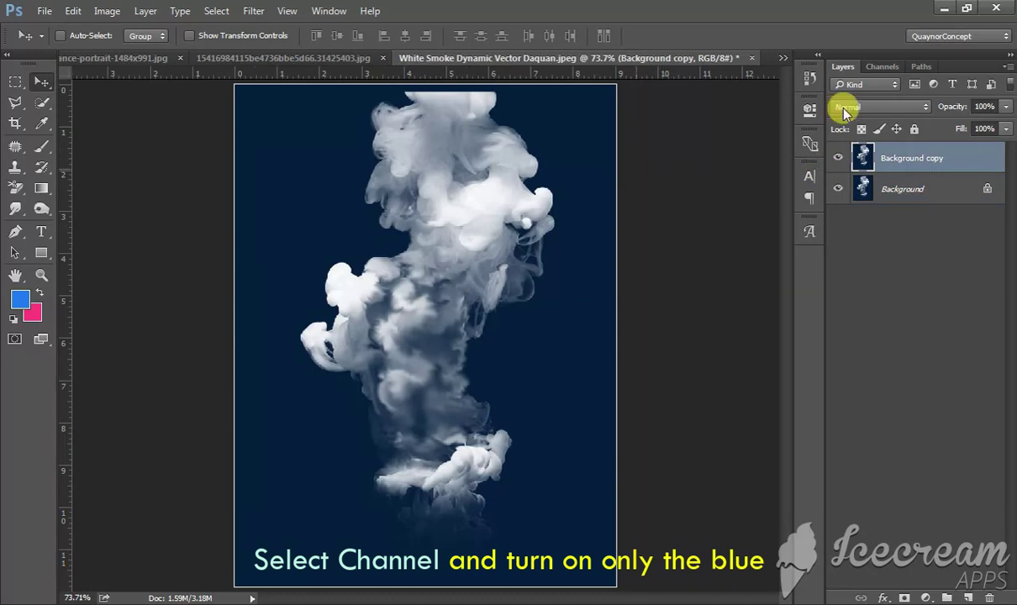
- View only the Blue channel and duplicate it as Blue copy
click(889, 67)
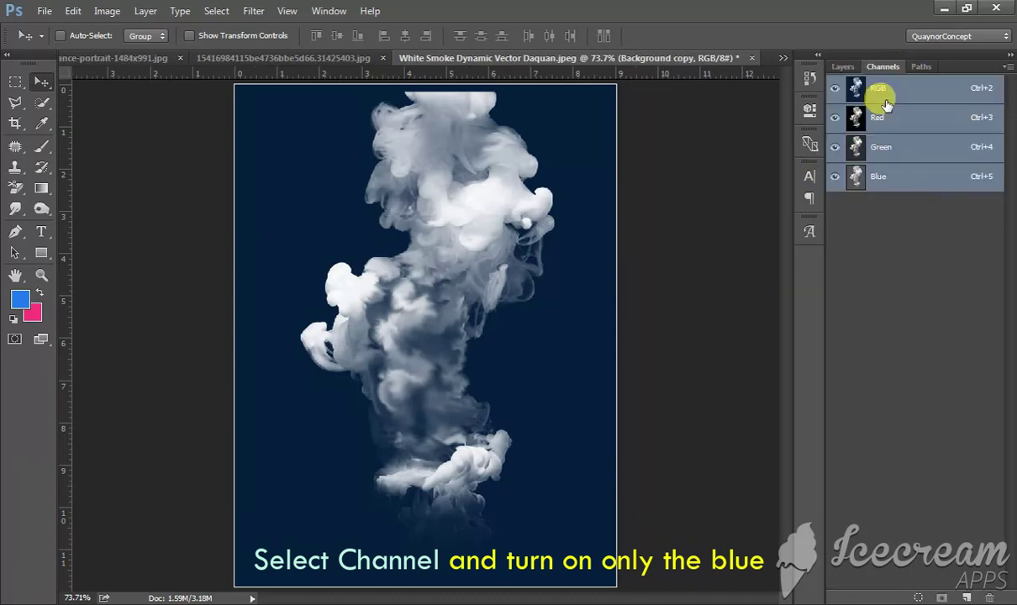
click(835, 117)
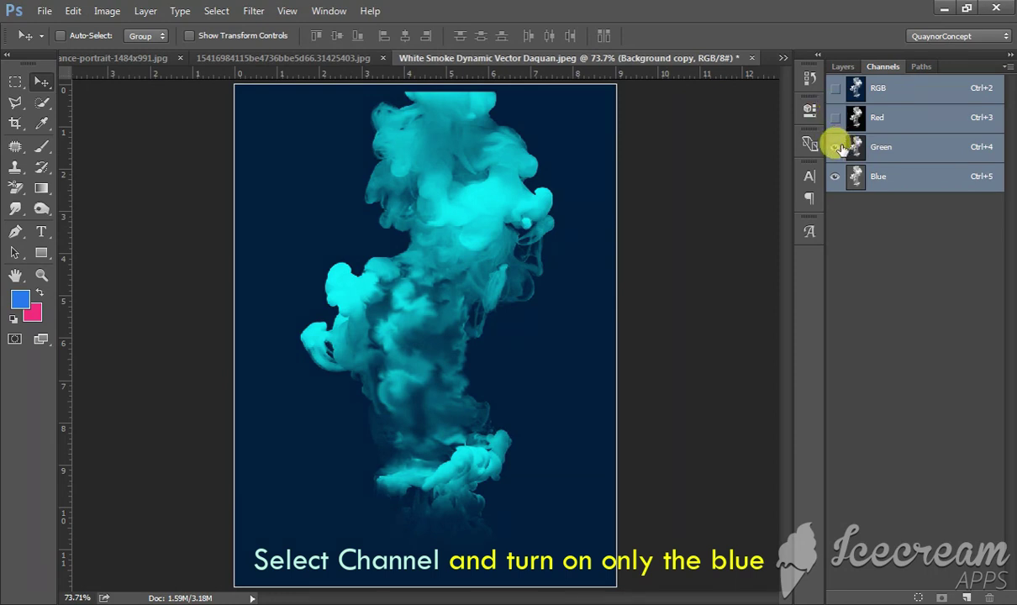
click(836, 147)
mouse_move(904, 178)
mouse_down()
mouse_move(914, 183)
mouse_move(905, 172)
mouse_move(965, 597)
mouse_up()
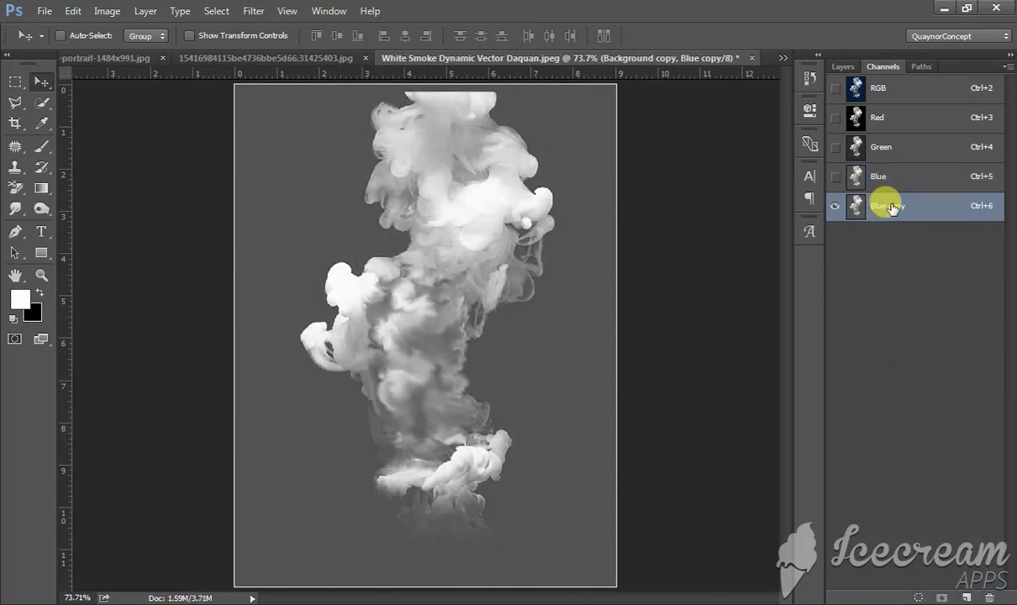
- Apply Levels of 84 / 1.00 / 209 to the Blue copy channel
key(ctrl+l)
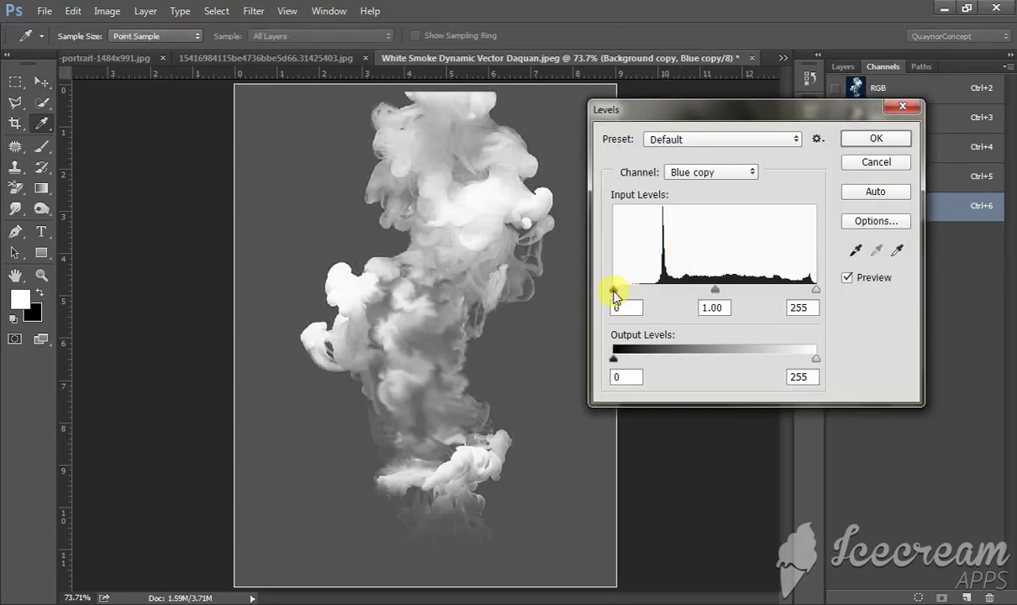
drag(622, 296, 673, 298)
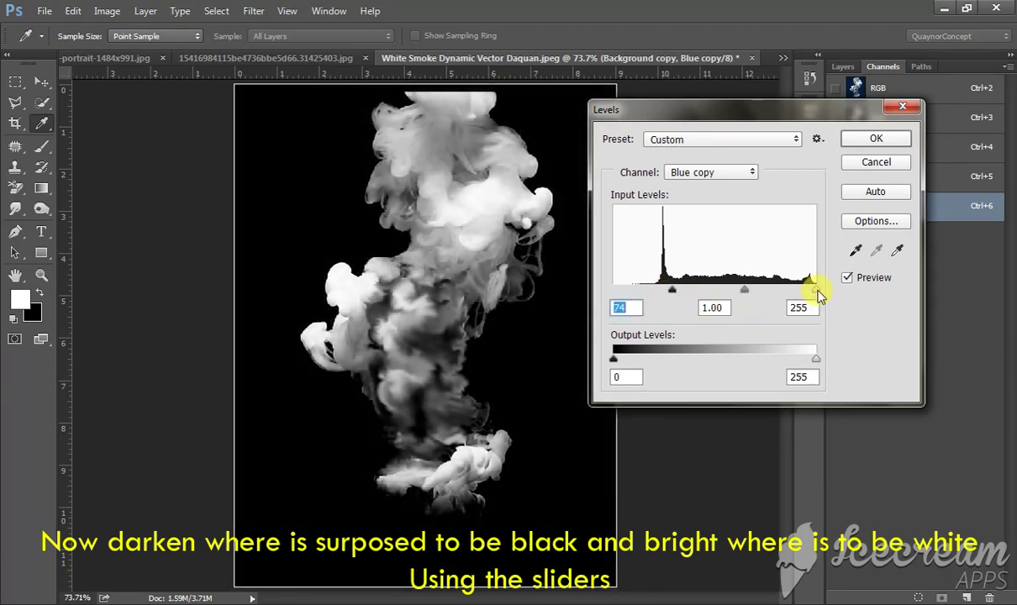
drag(801, 293, 775, 292)
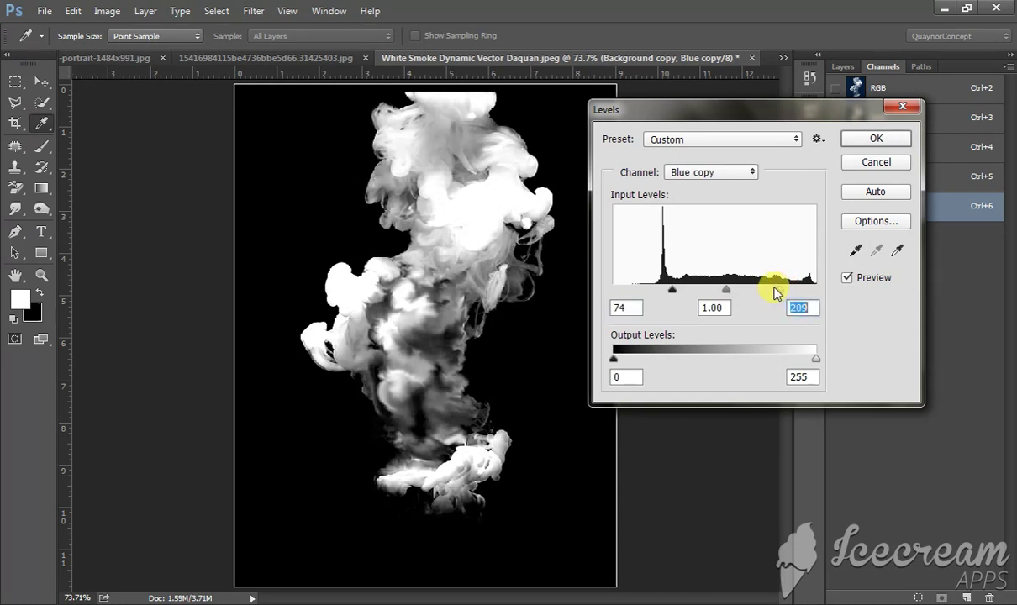
drag(675, 293, 678, 292)
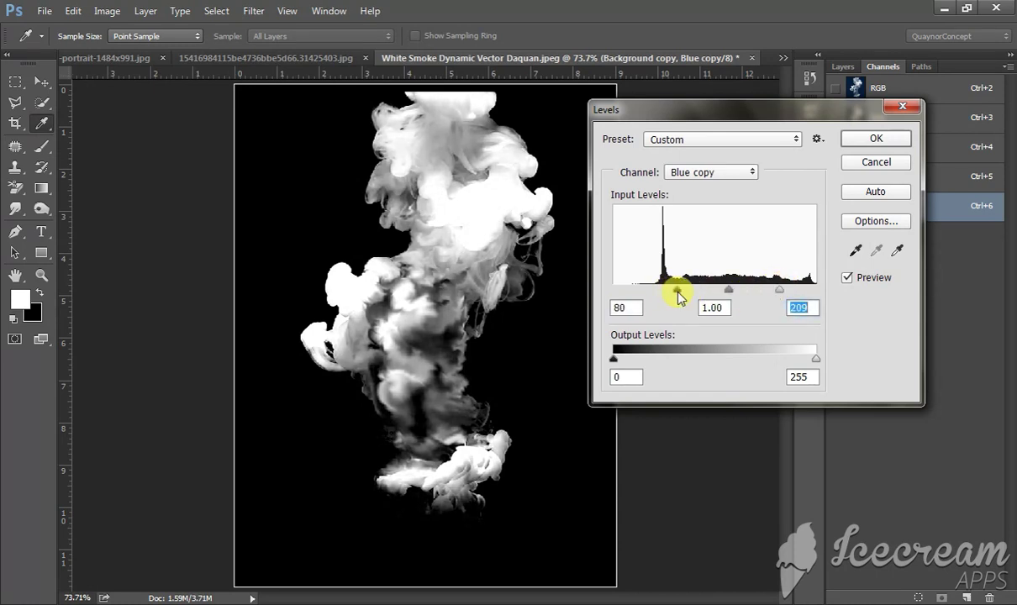
click(677, 292)
drag(679, 292, 679, 292)
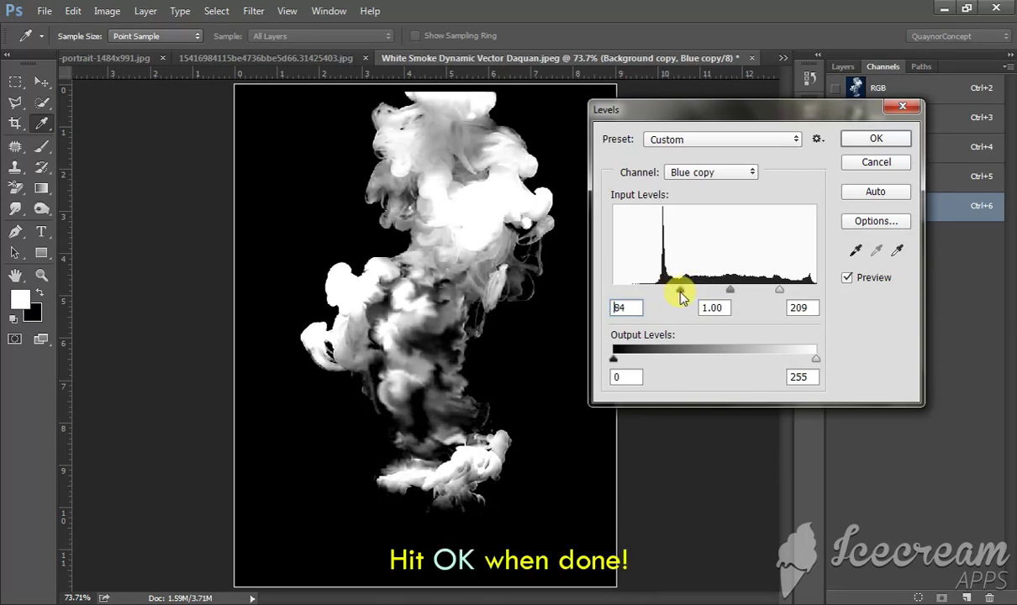
click(877, 140)
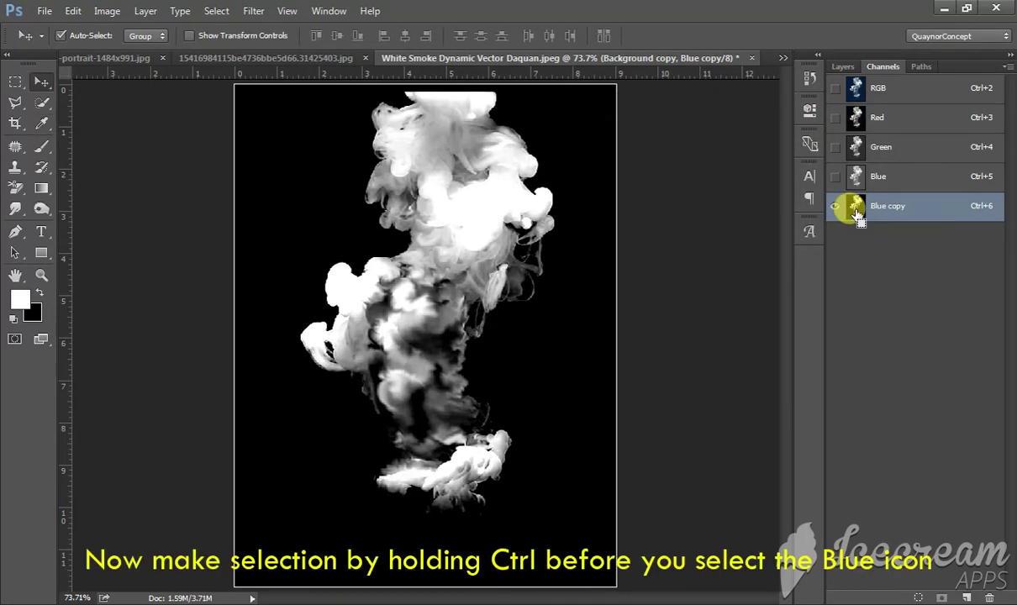
- Mask Background copy with the Blue copy channel selection and hide the Background layer
ctrl+click(855, 211)
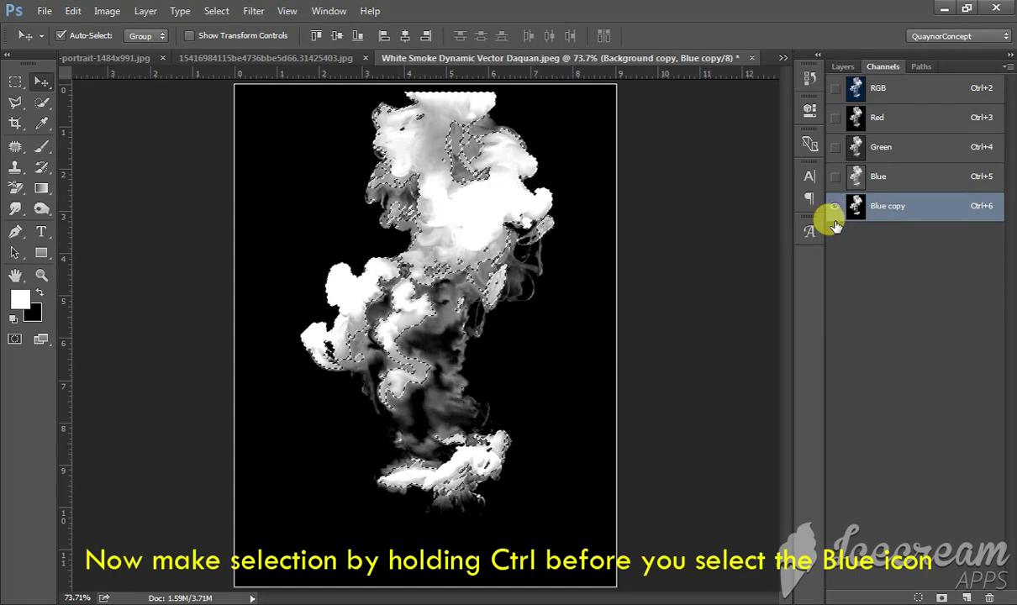
click(843, 66)
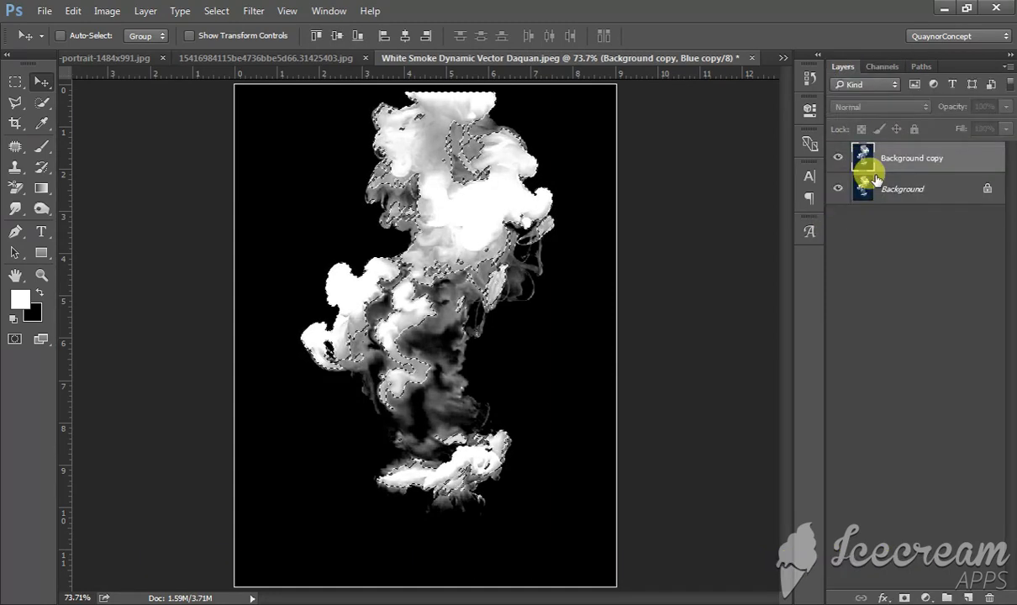
click(903, 597)
click(838, 189)
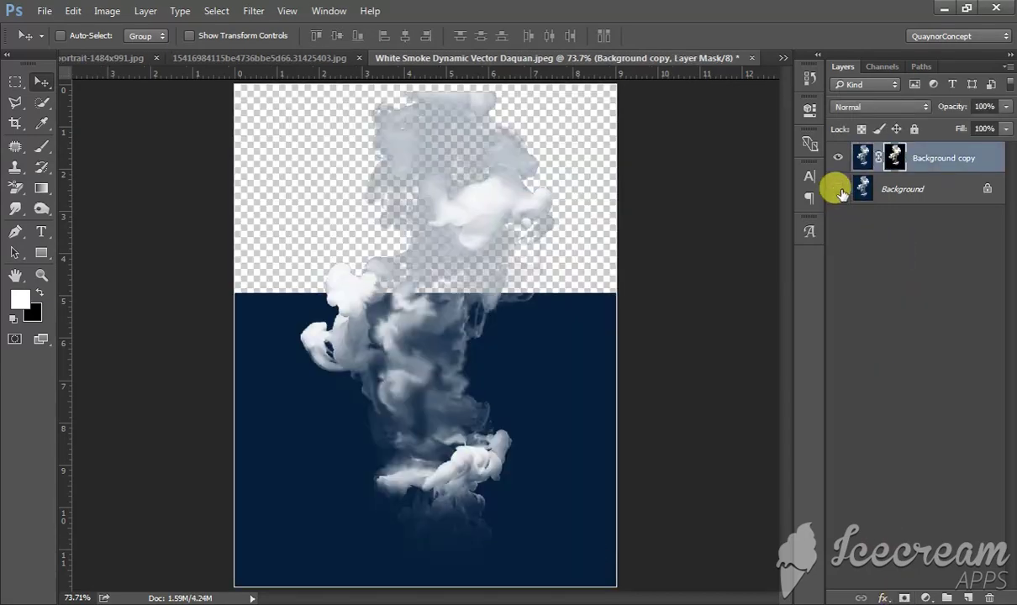
click(975, 160)
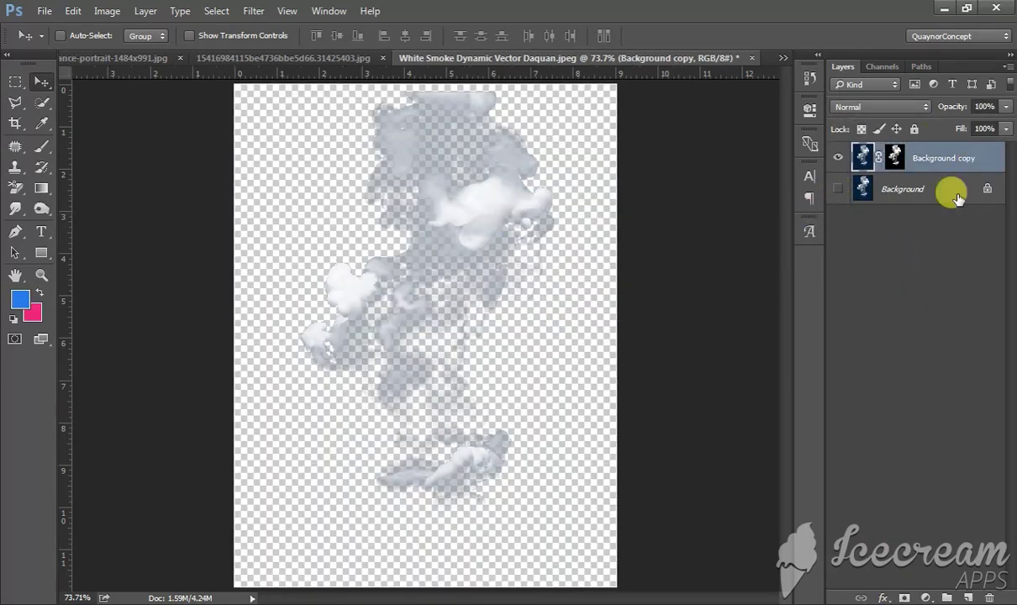
click(955, 200)
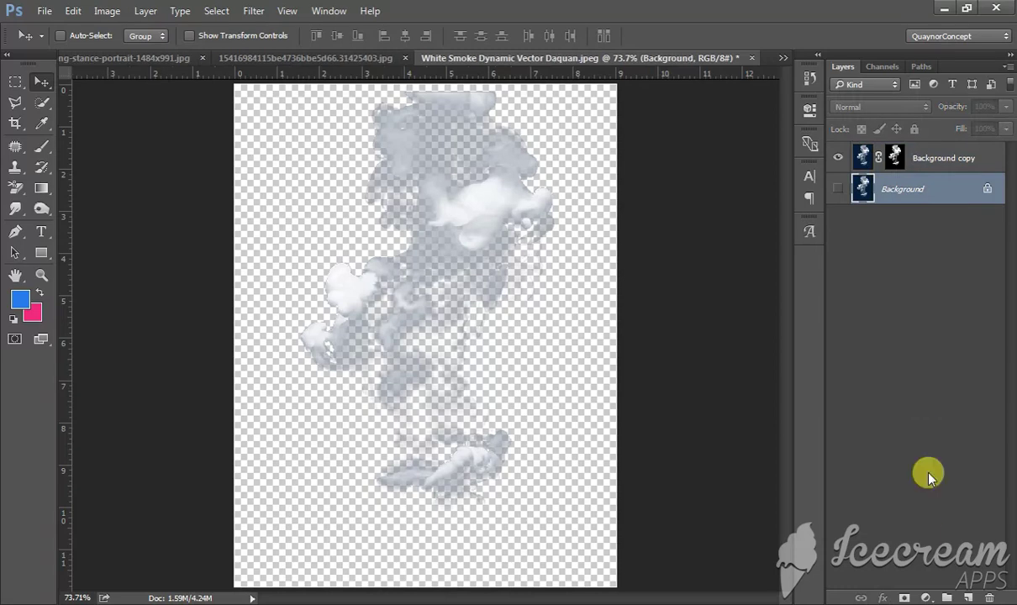
- Add a Solid Color fill layer in deep maroon #611138 behind the smoke
click(925, 597)
click(906, 258)
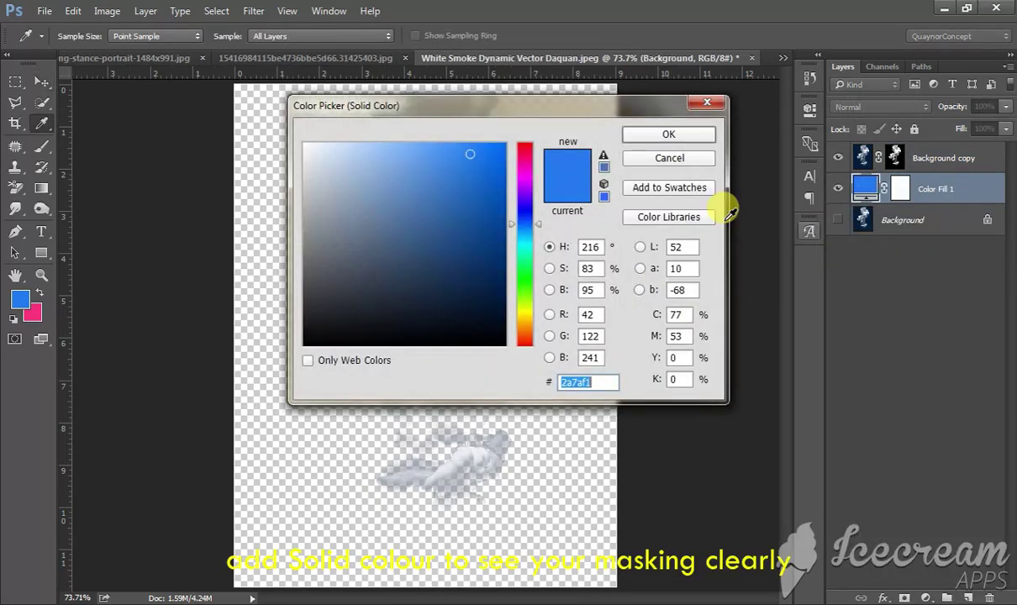
mouse_move(581, 106)
mouse_down()
mouse_move(882, 181)
mouse_move(908, 173)
mouse_move(786, 147)
mouse_up()
click(712, 236)
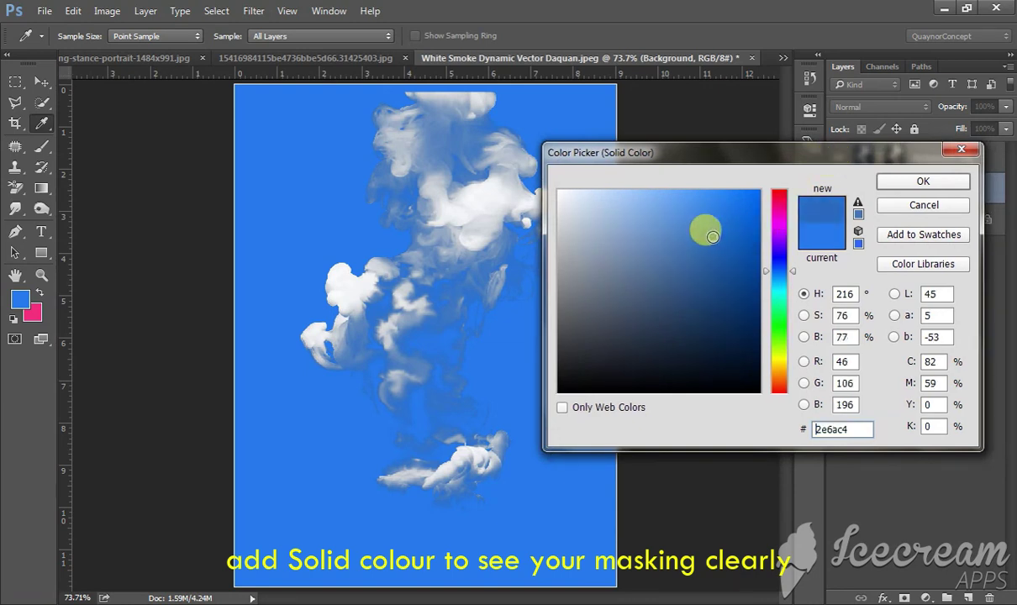
mouse_move(745, 346)
mouse_down()
mouse_move(755, 274)
mouse_move(629, 235)
mouse_move(641, 209)
mouse_move(697, 191)
mouse_move(719, 239)
mouse_move(728, 318)
mouse_move(624, 347)
mouse_move(611, 315)
mouse_move(589, 352)
mouse_up()
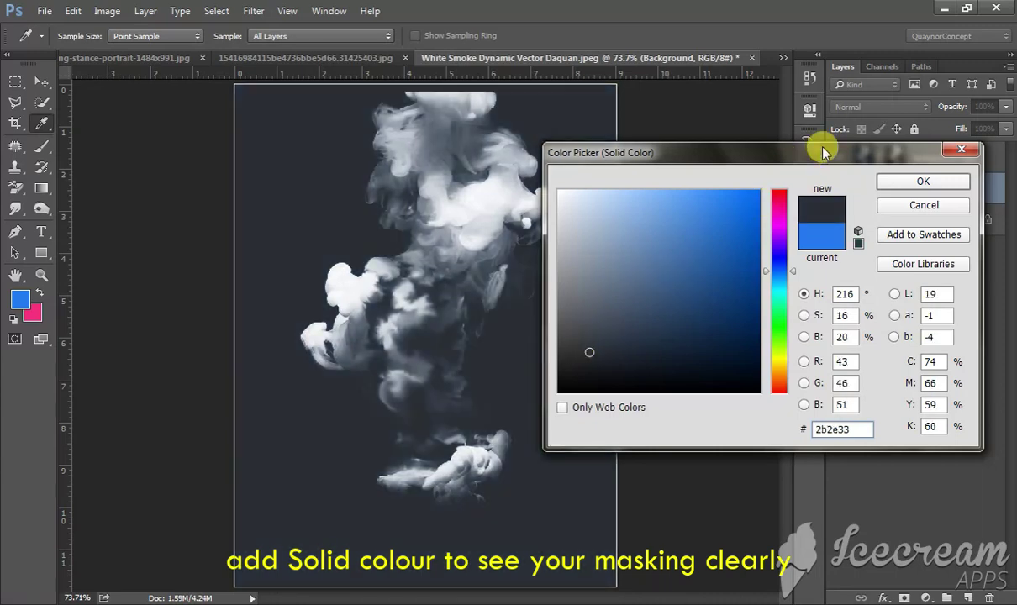
drag(825, 152, 819, 145)
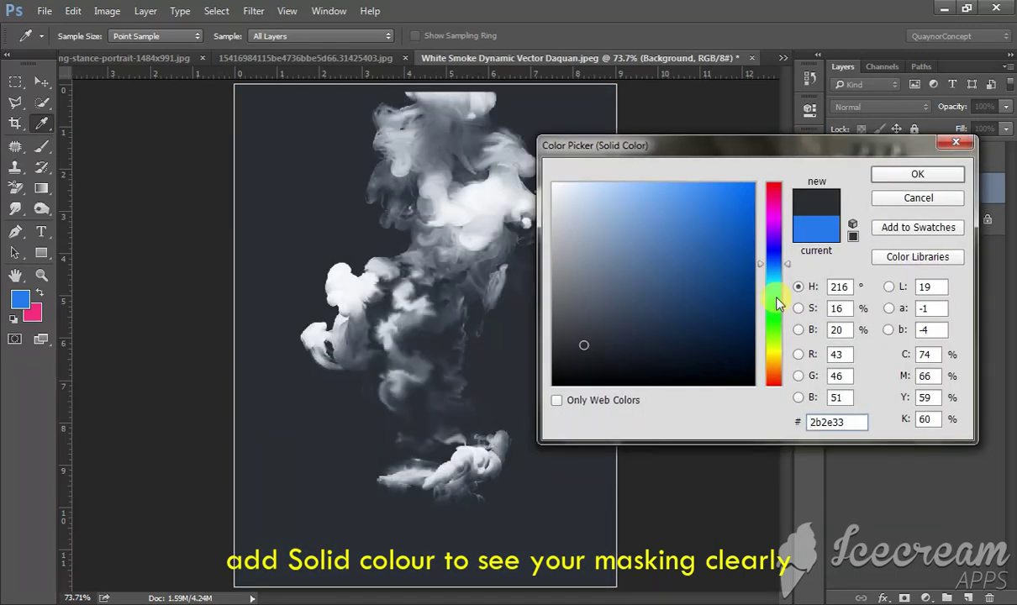
drag(777, 279, 774, 216)
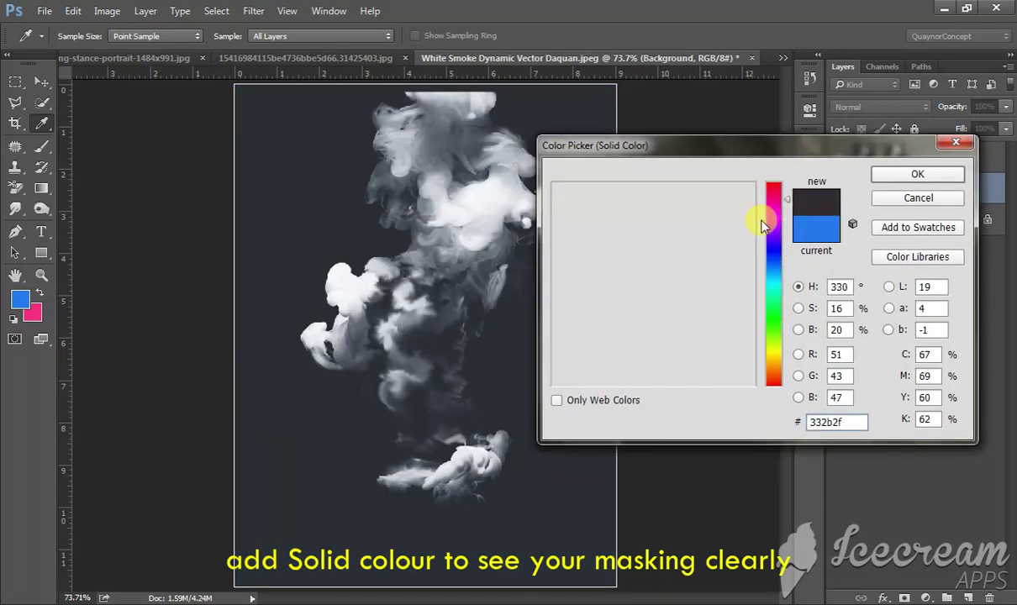
click(720, 259)
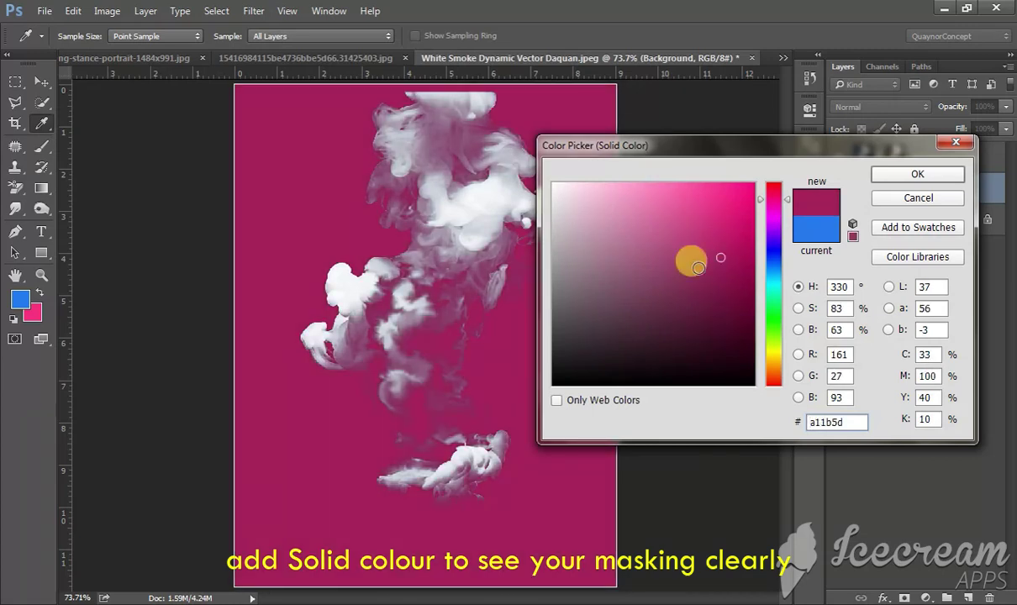
click(720, 308)
click(916, 175)
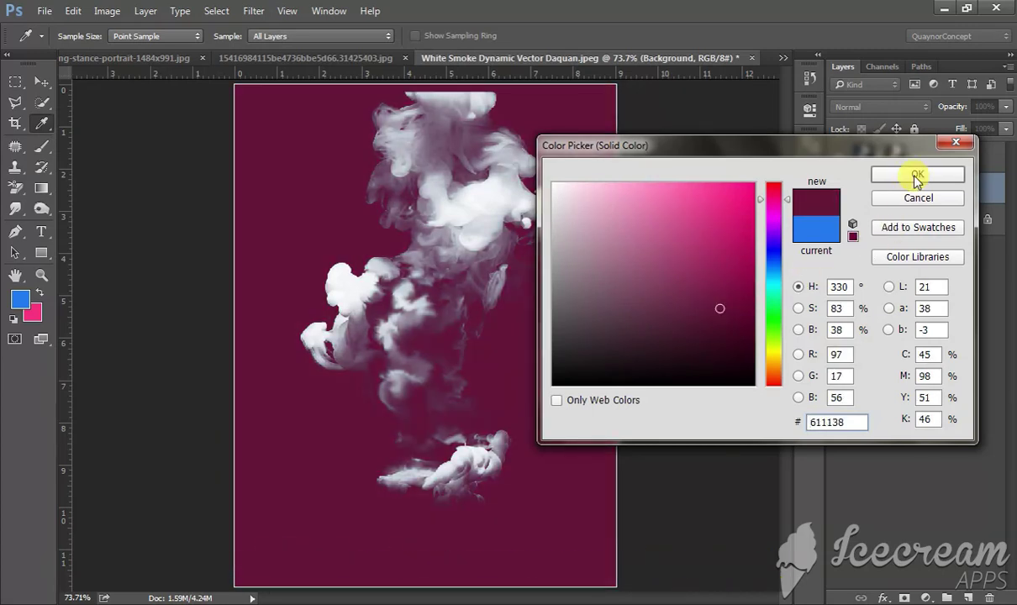
- Duplicate the masked smoke layer repeatedly, up to Background copy 8
click(920, 155)
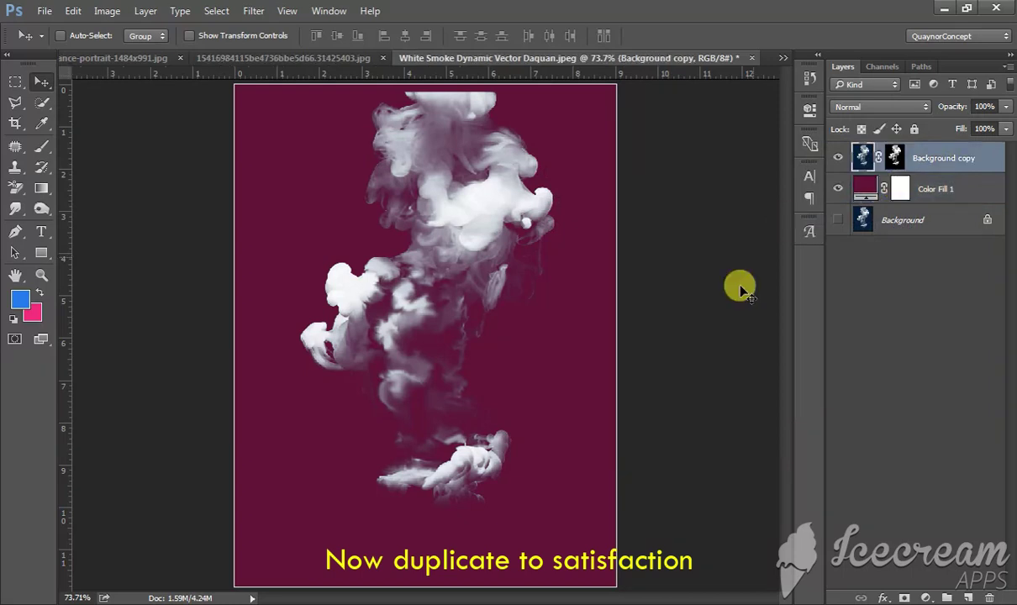
key(ctrl+j)
key(ctrl+j)
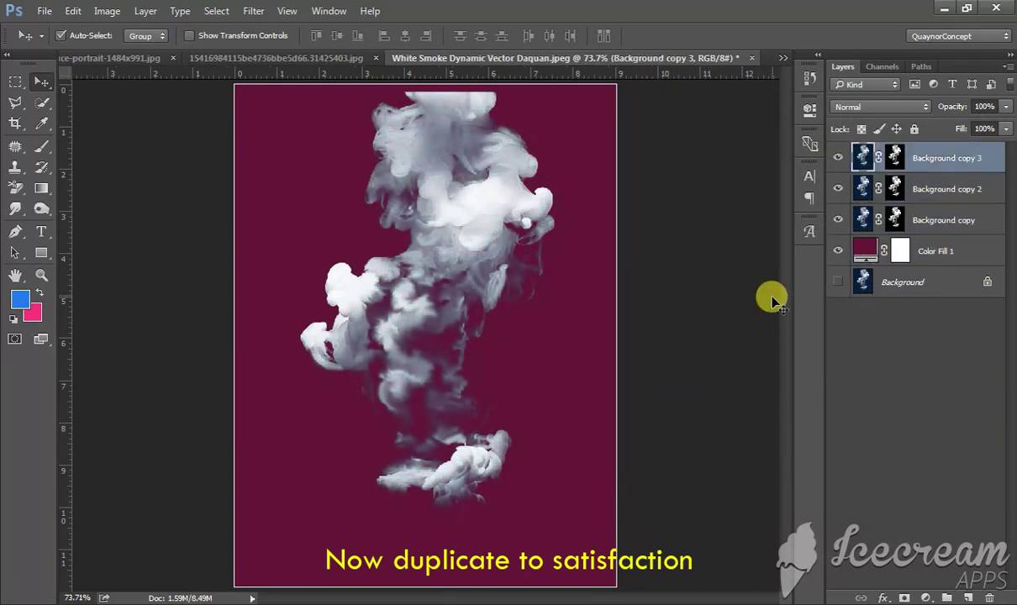
key(ctrl+j)
key(ctrl+j)
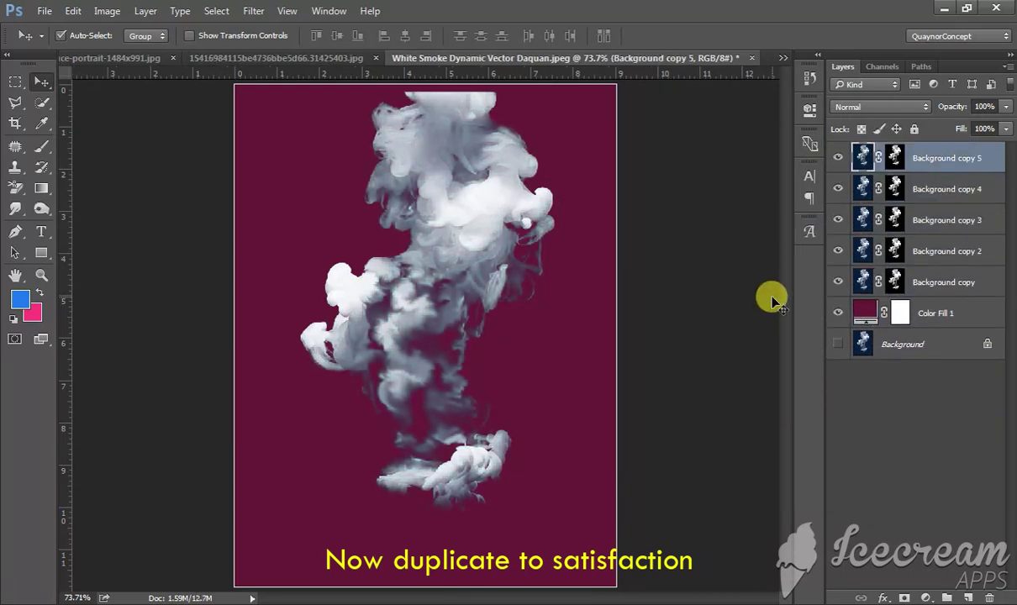
key(ctrl+j)
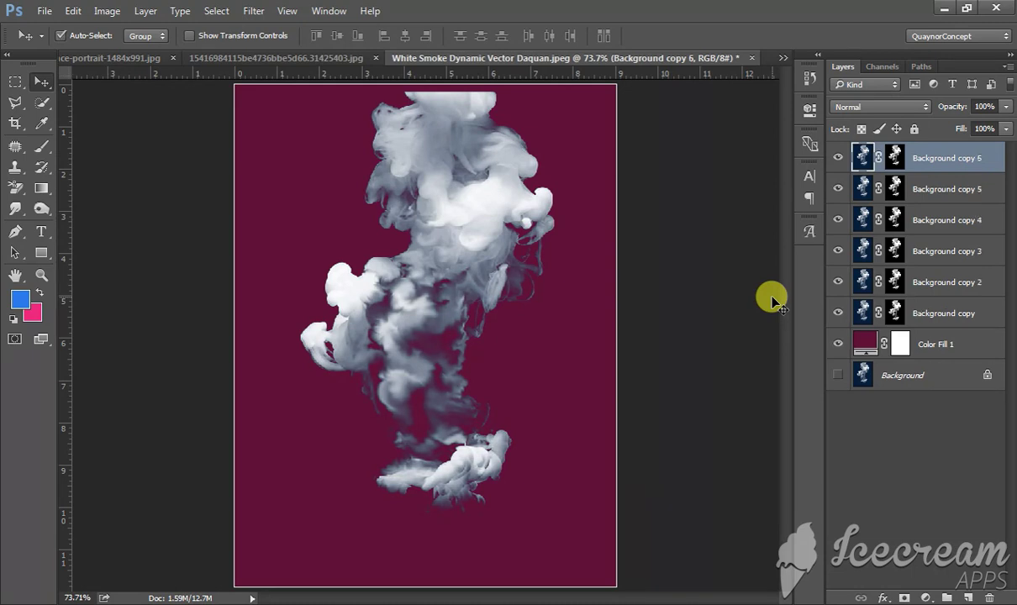
key(ctrl+j)
key(ctrl+j)
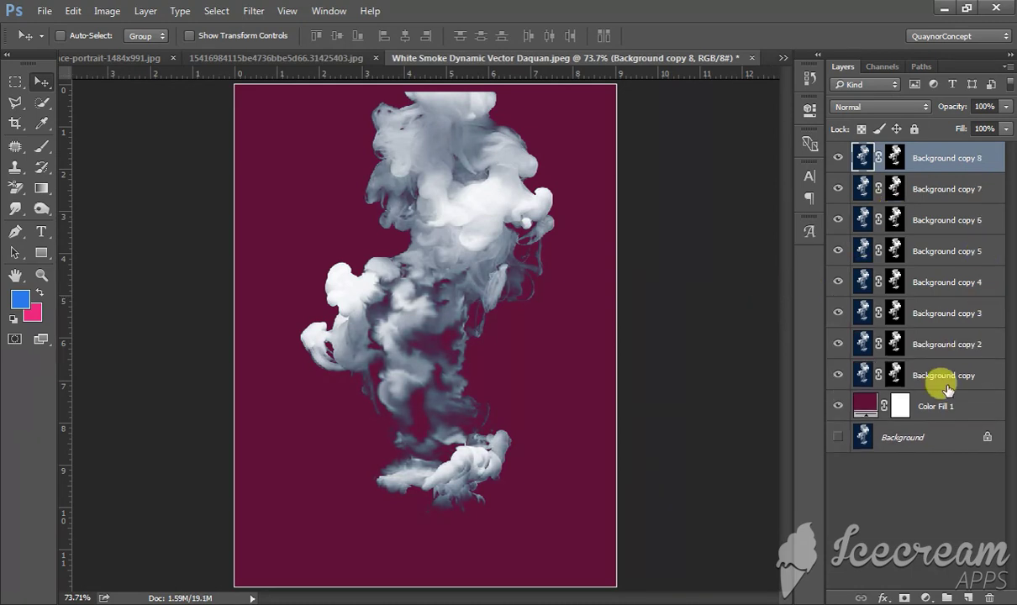
- Combine all the smoke layer copies into a single smart object
shift+click(947, 383)
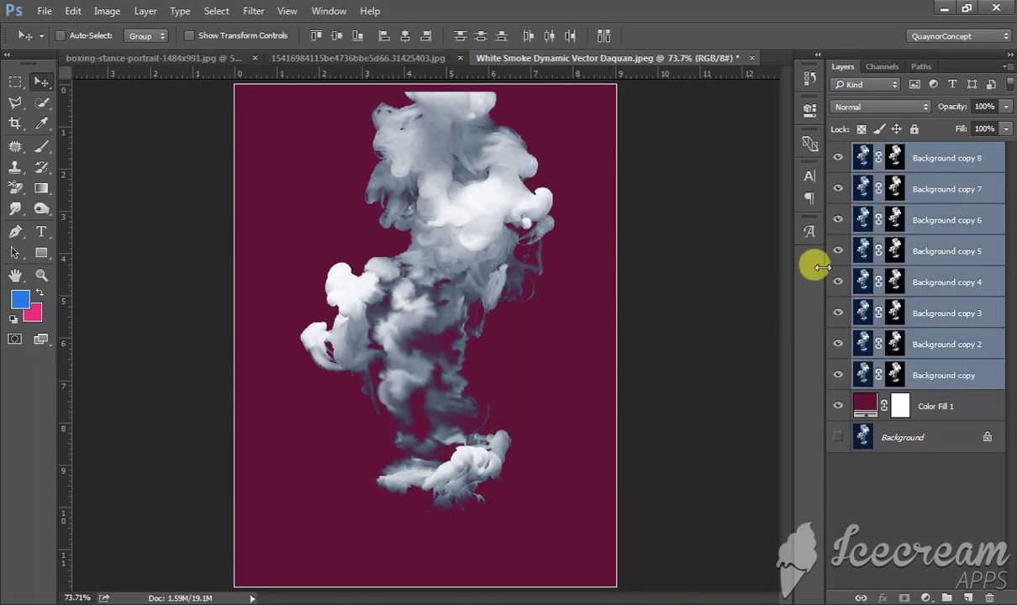
right_click(919, 219)
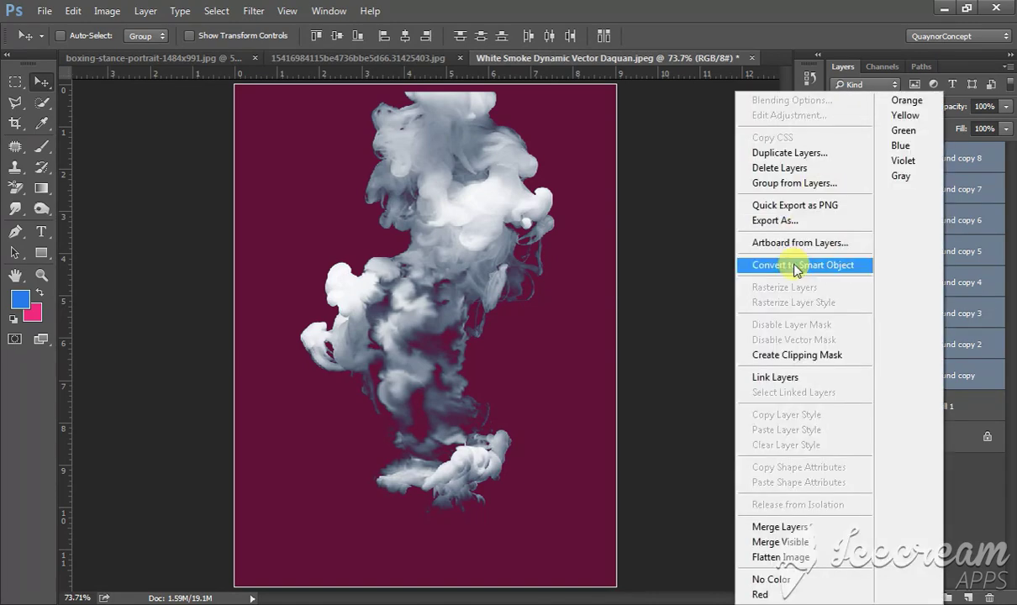
click(719, 245)
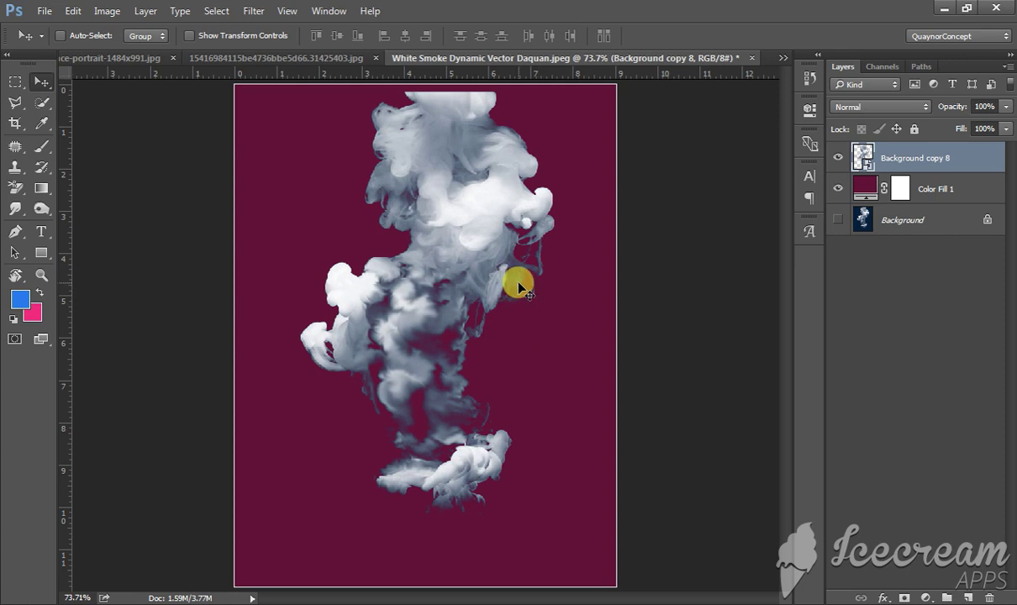
- Review the portrait documents, then move the smoke down and left in the smoke document
click(332, 61)
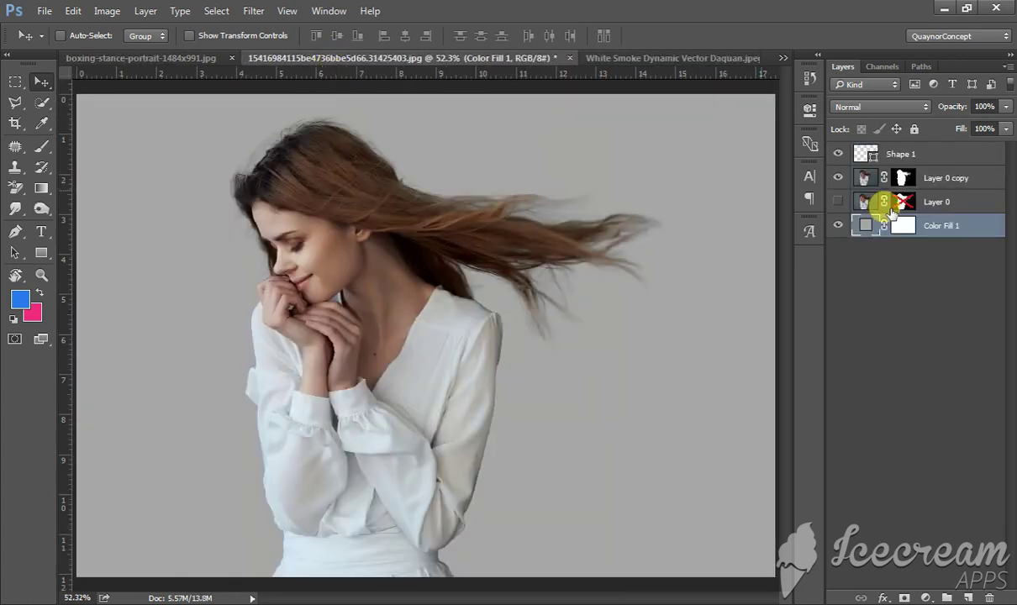
click(165, 60)
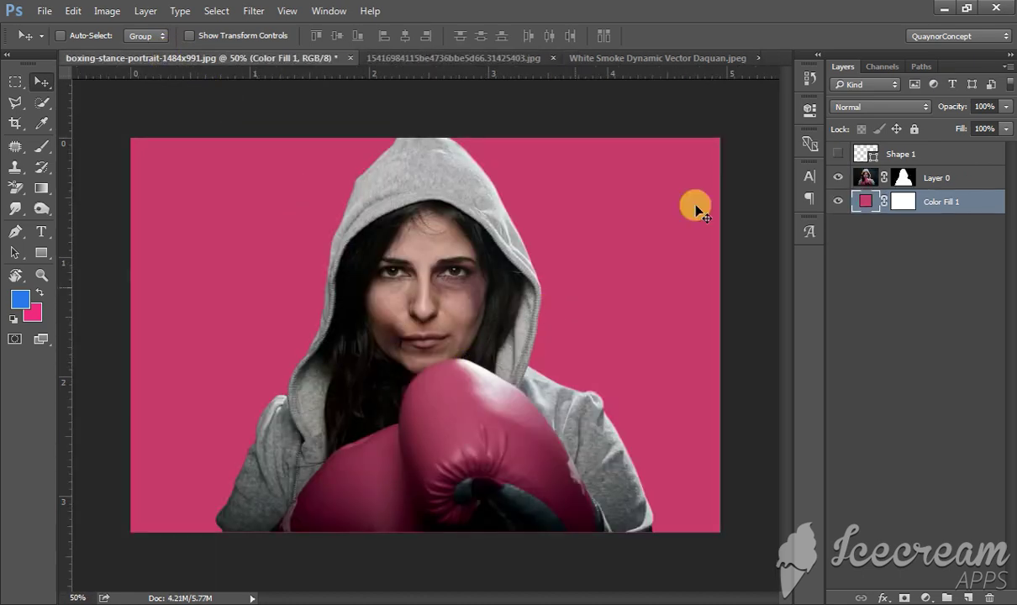
click(697, 72)
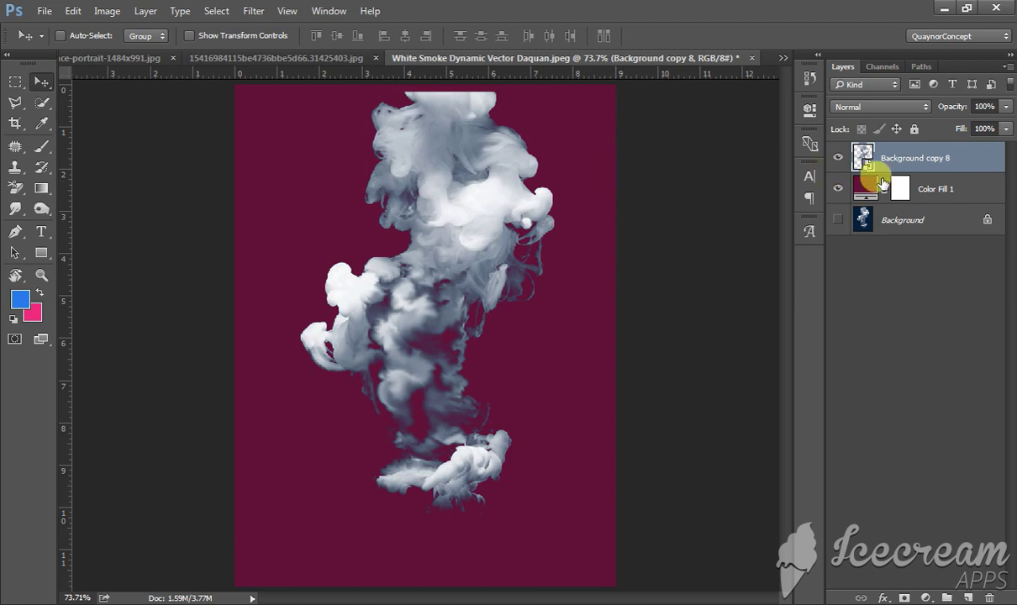
drag(491, 278, 409, 336)
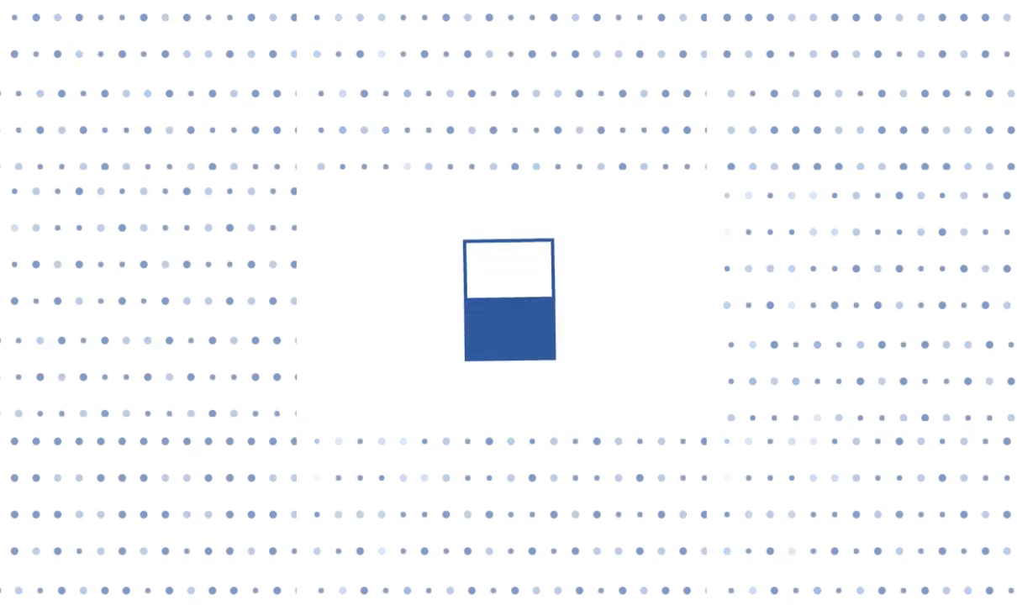